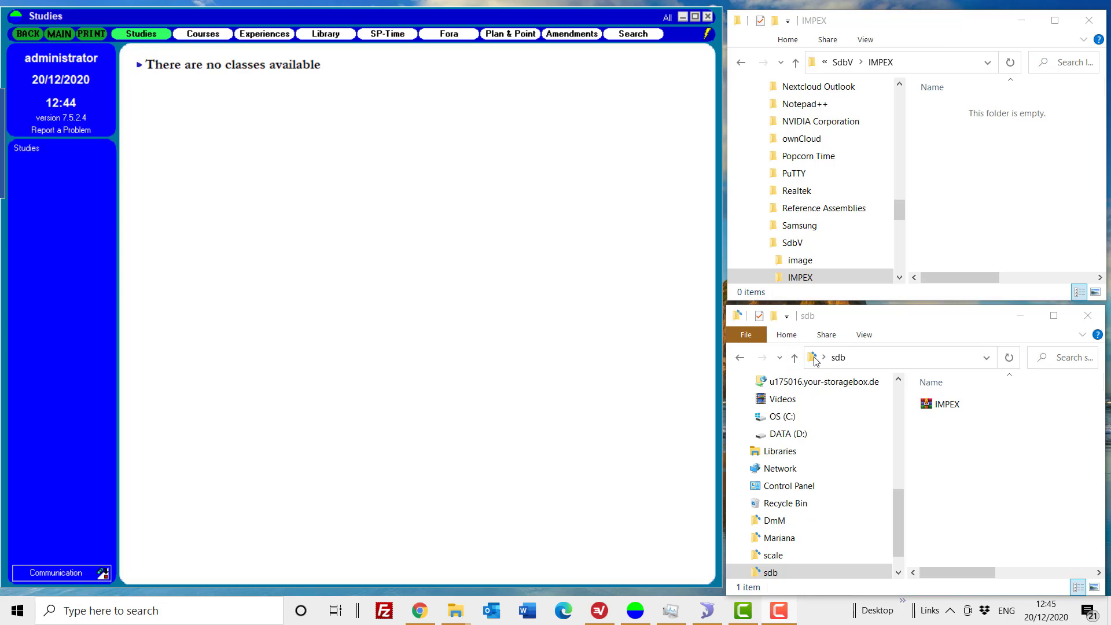
- Check the IMPEX archive and the full path of the sdb folder that holds it
click(816, 360)
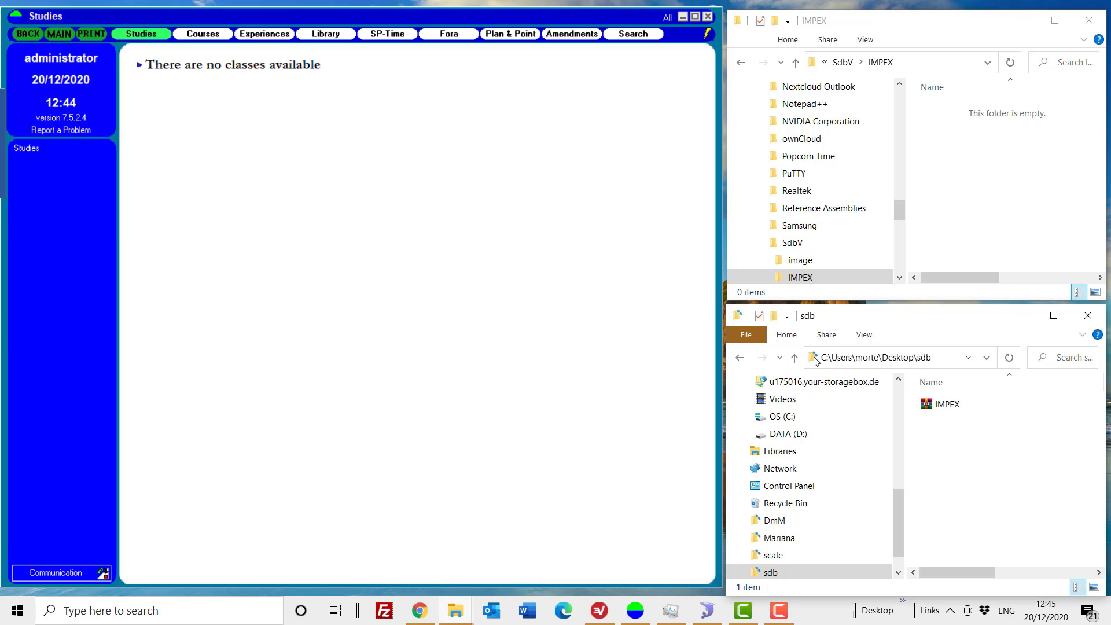
click(987, 409)
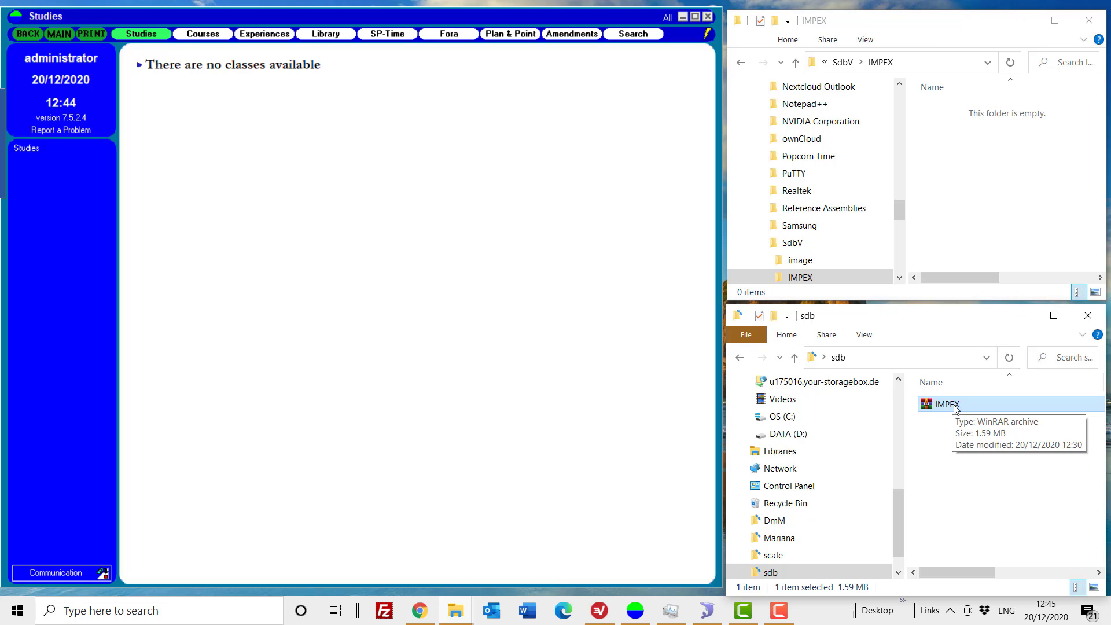
click(989, 471)
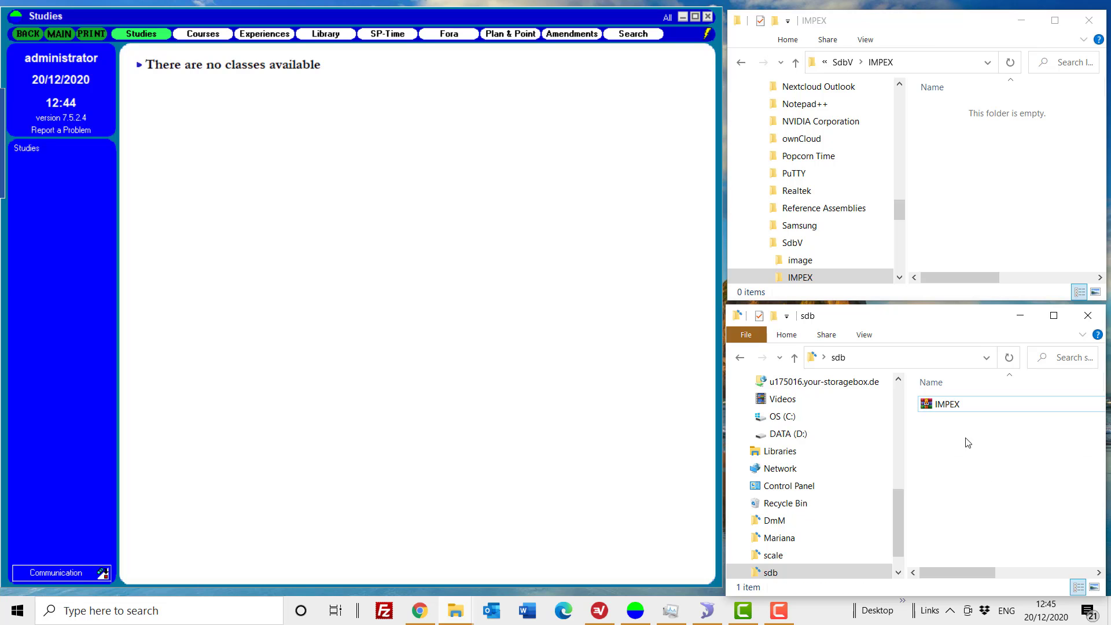
click(959, 409)
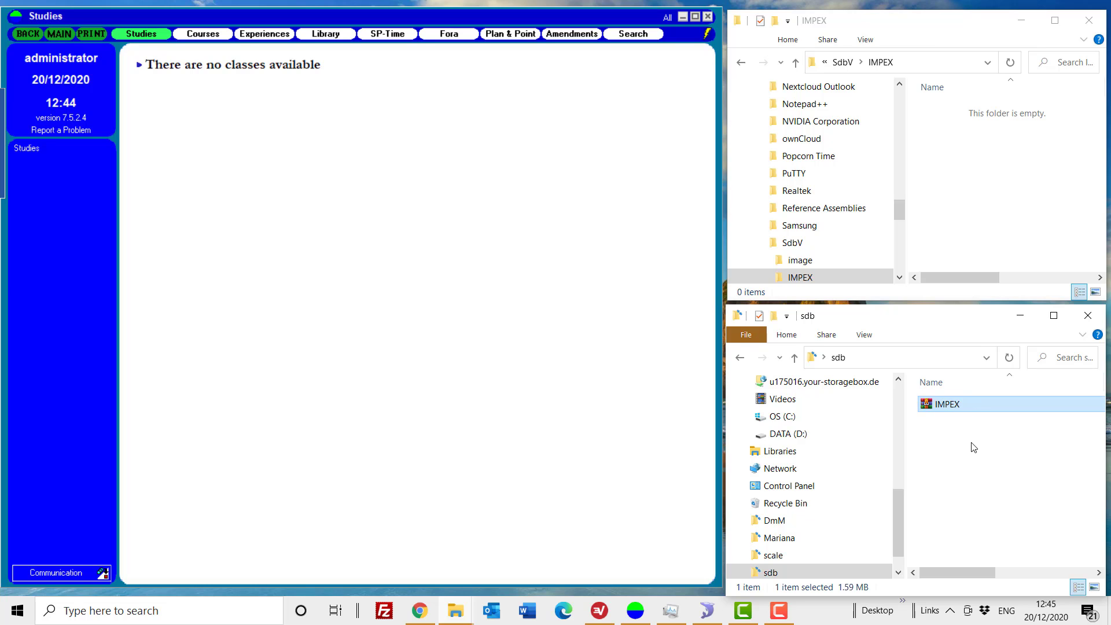
click(813, 358)
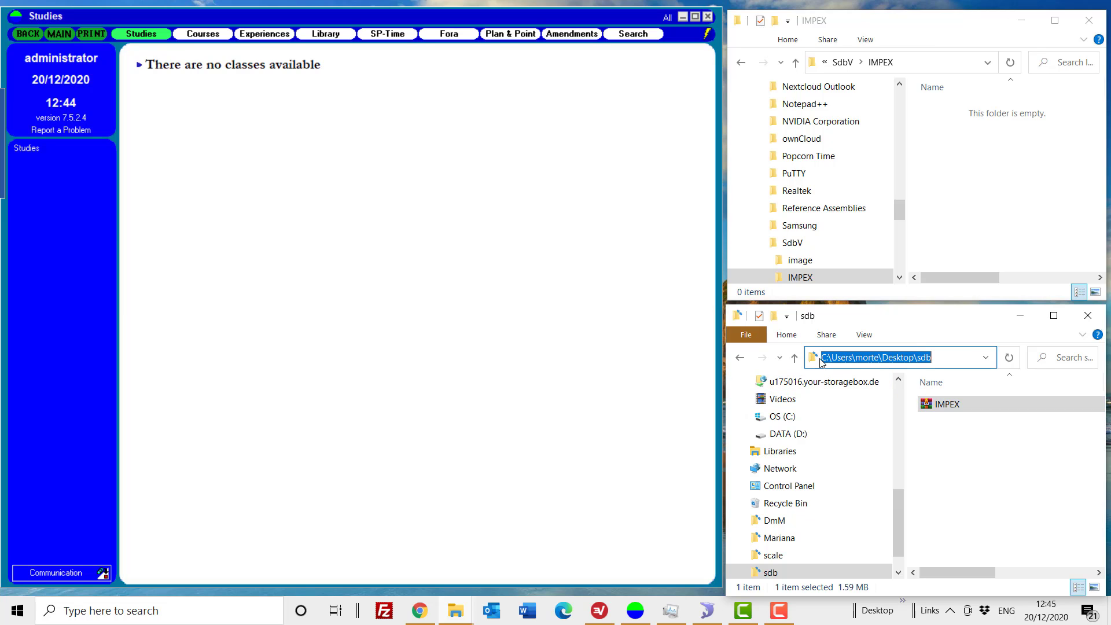
click(884, 359)
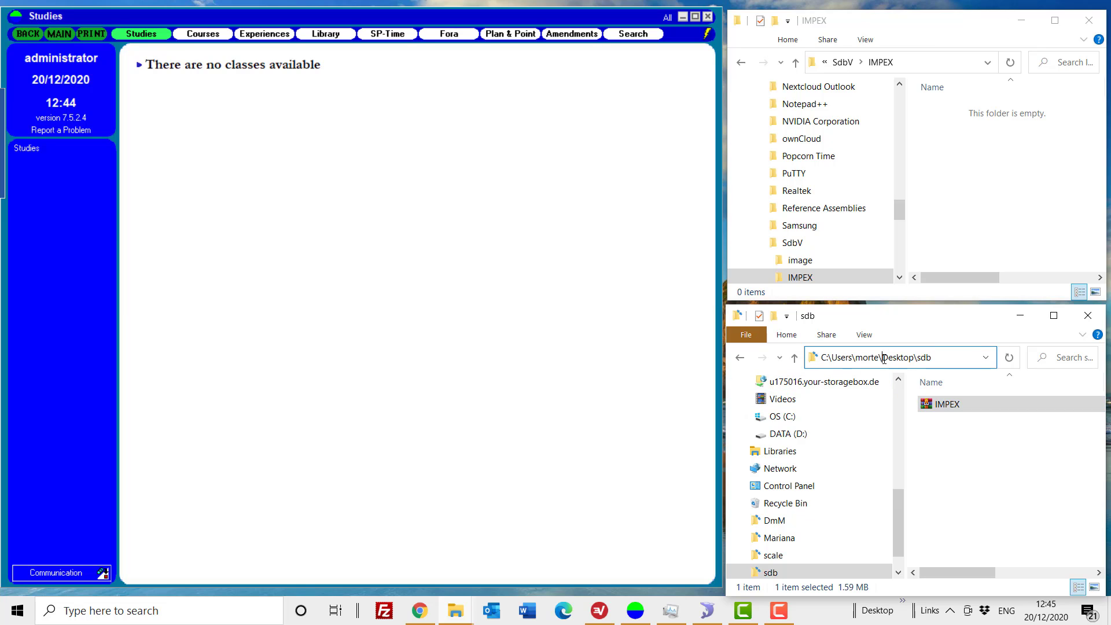
double_click(920, 359)
click(996, 434)
click(965, 412)
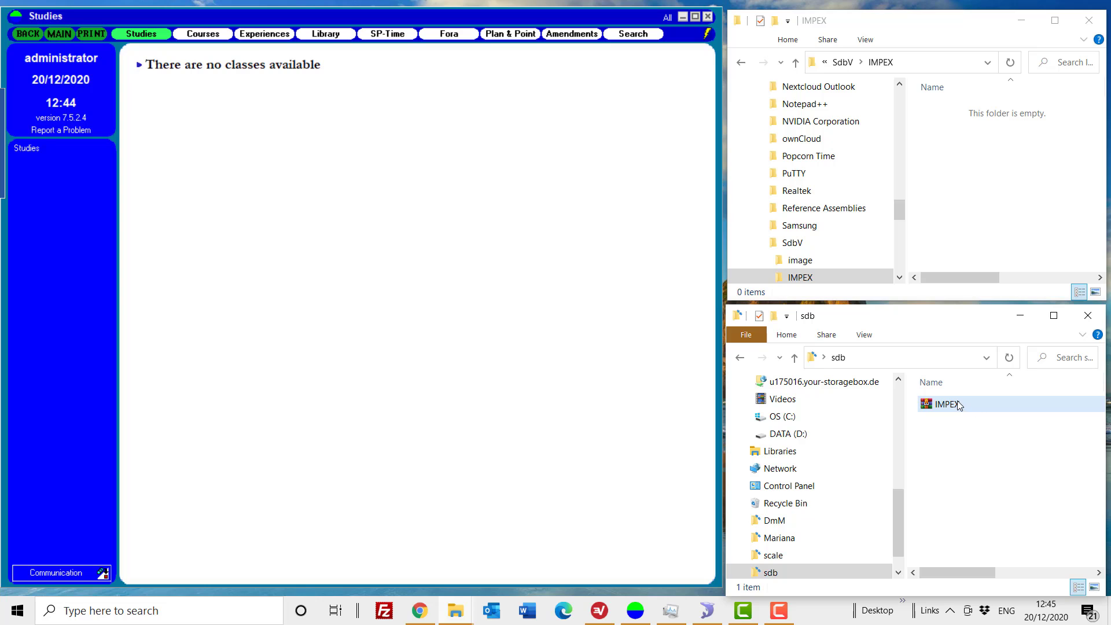
- Extract the IMPEX archive into its own IMPEX folder and open the nested IMPEX folder inside it
right_click(957, 405)
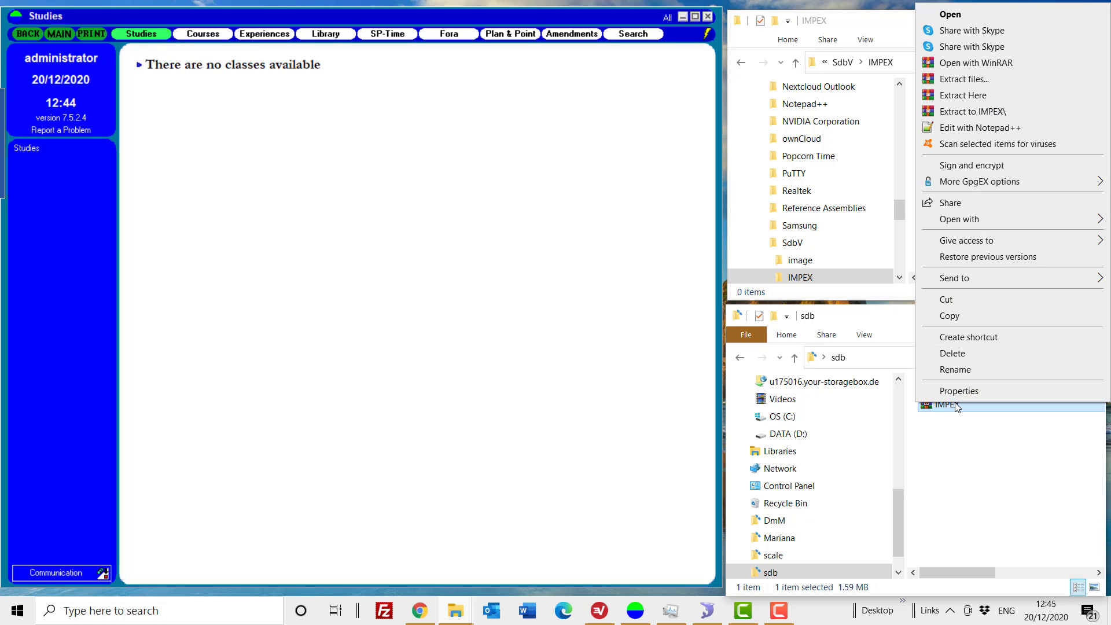
click(987, 112)
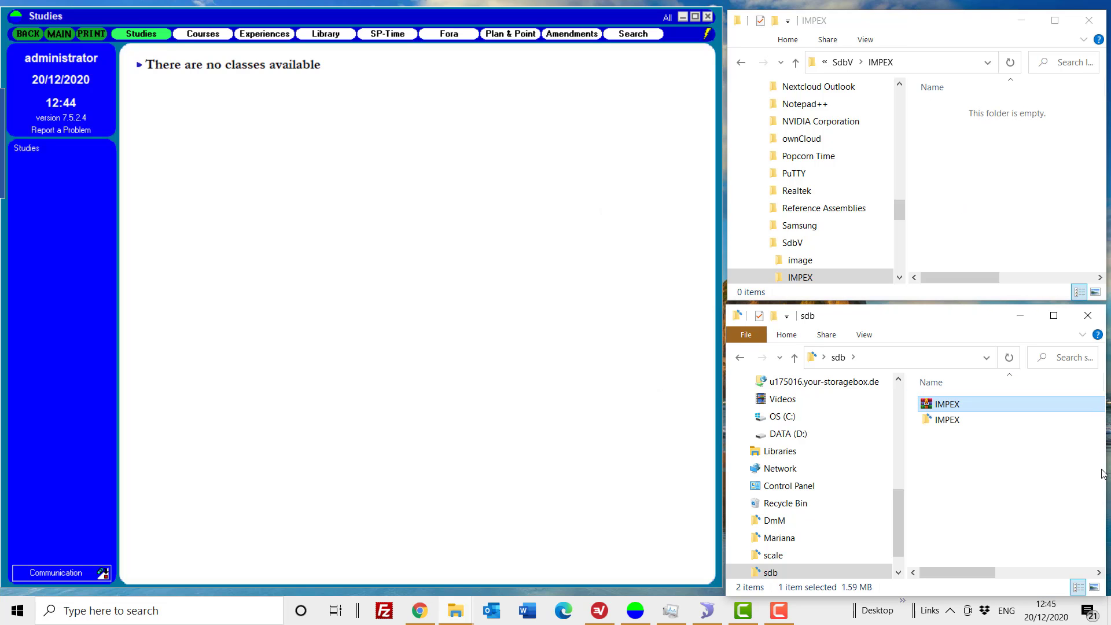
double_click(956, 427)
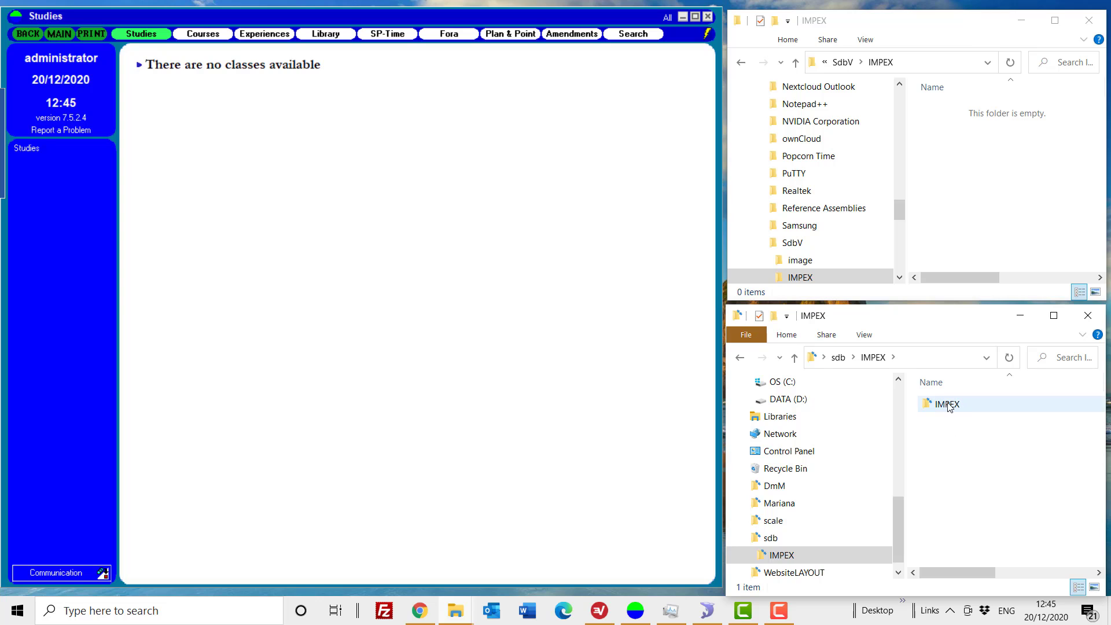
double_click(950, 405)
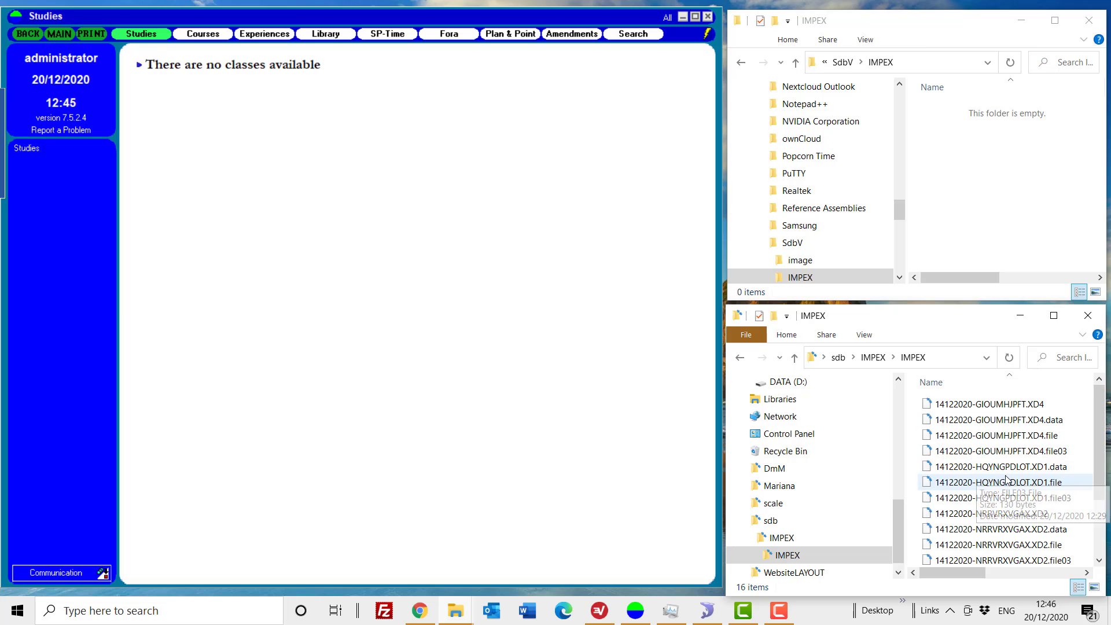
- Check the full path of the empty IMPEX folder inside SdbV
click(919, 62)
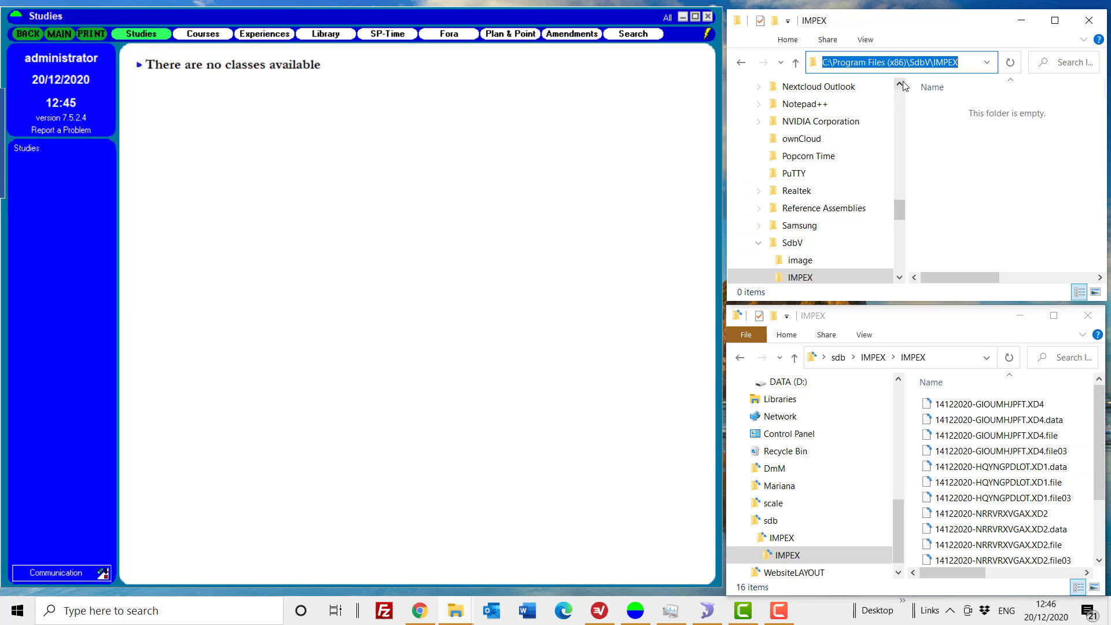
click(931, 62)
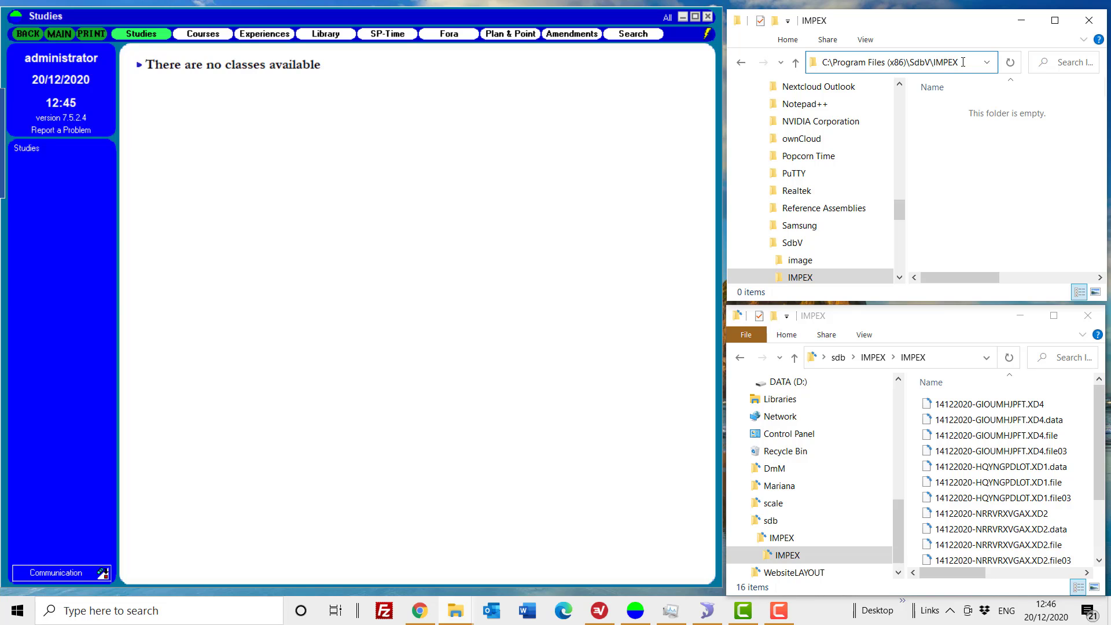
drag(959, 62, 930, 62)
- Copy all files from the extracted IMPEX folder into C:\Program Files (x86)\SdbV\IMPEX
click(1014, 483)
key(ctrl+a)
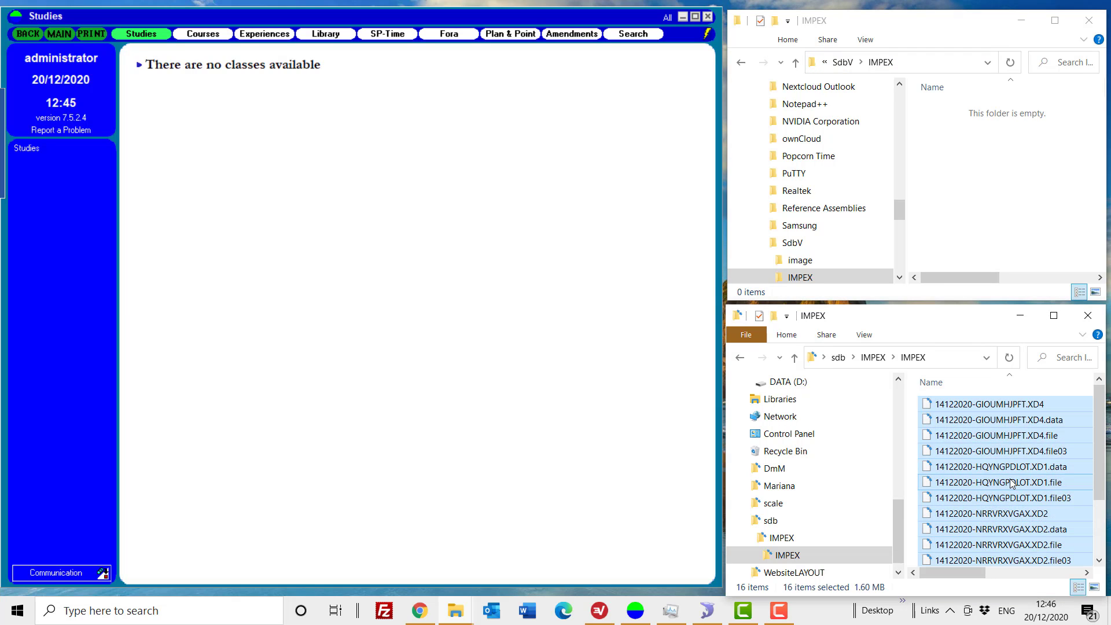
right_click(1010, 471)
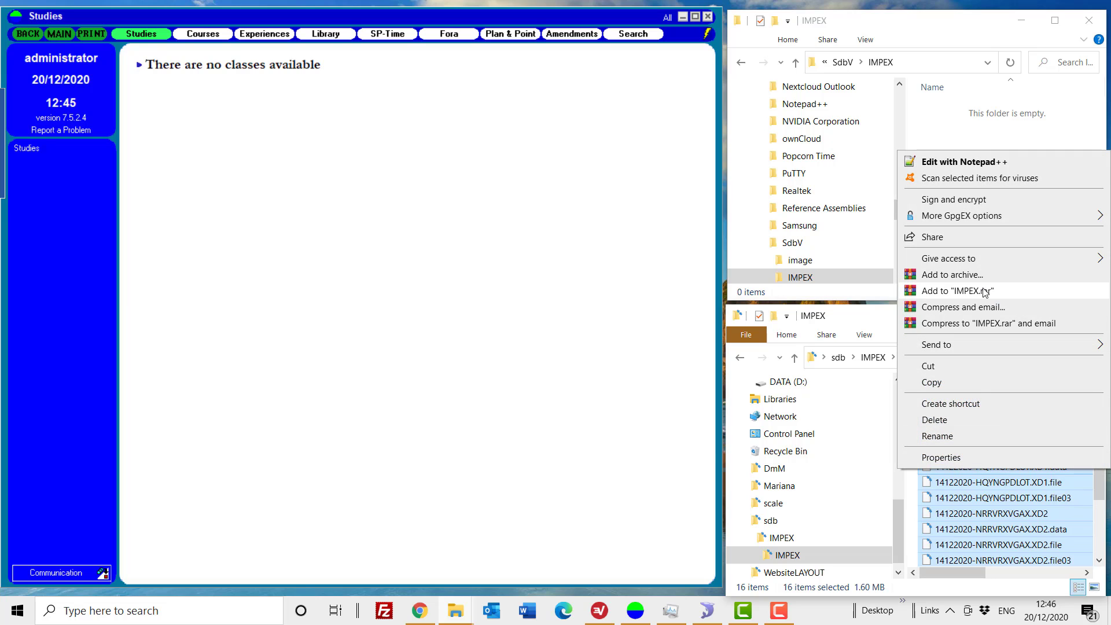
click(978, 381)
click(966, 128)
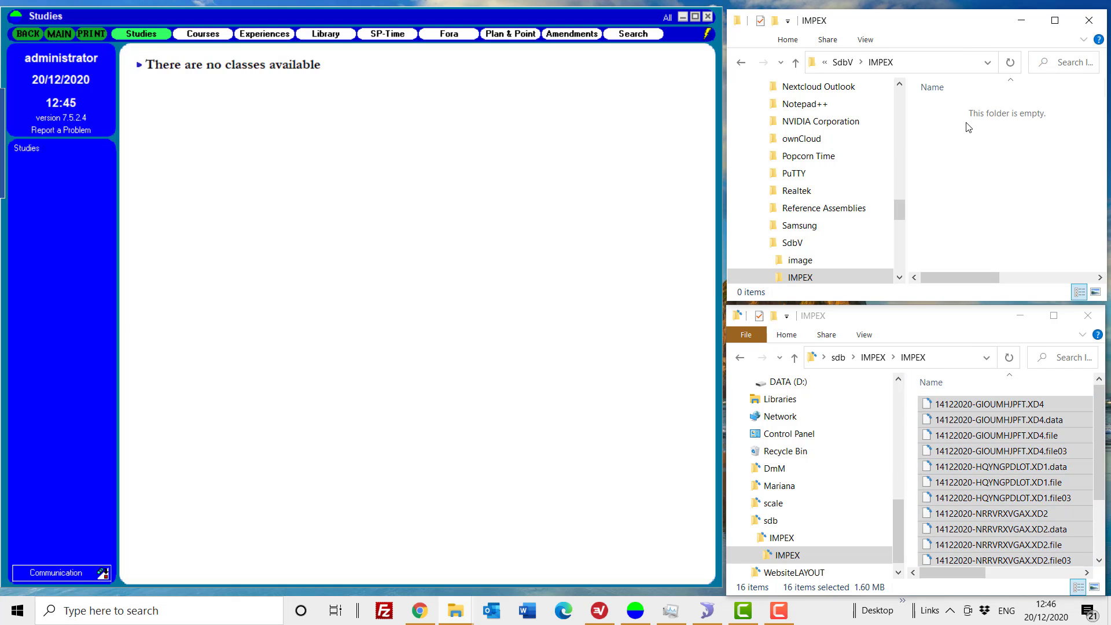
right_click(963, 131)
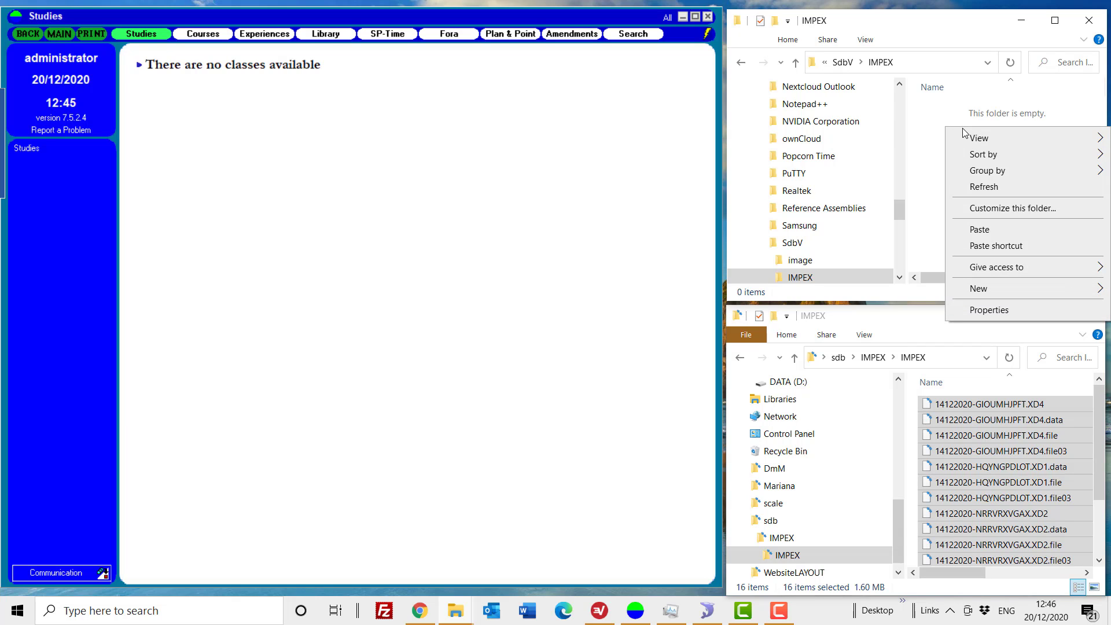
click(1004, 231)
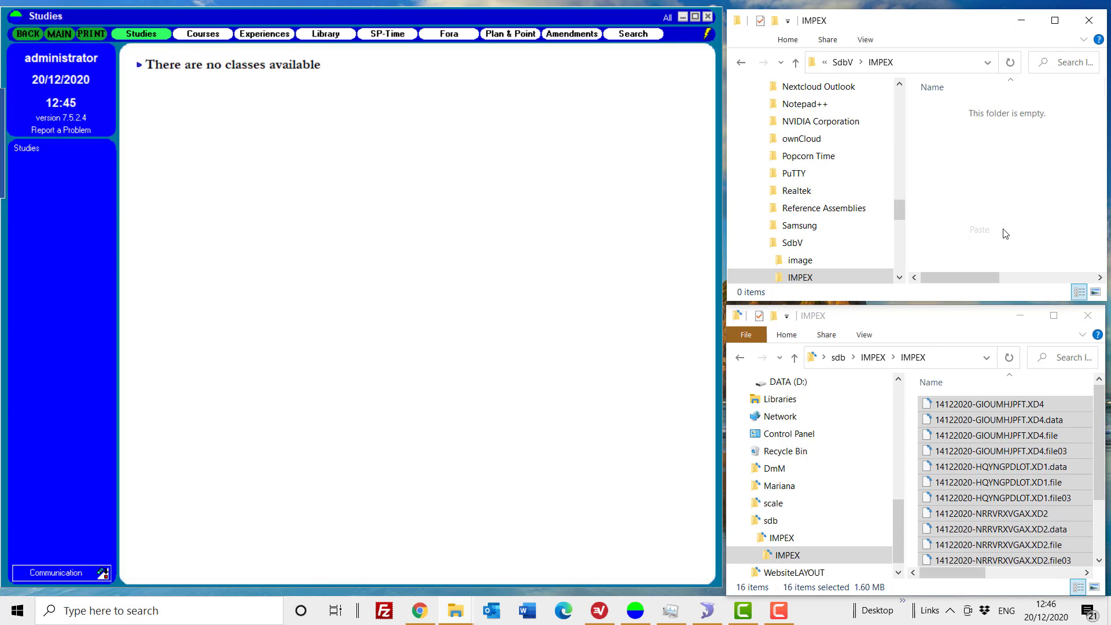
click(987, 207)
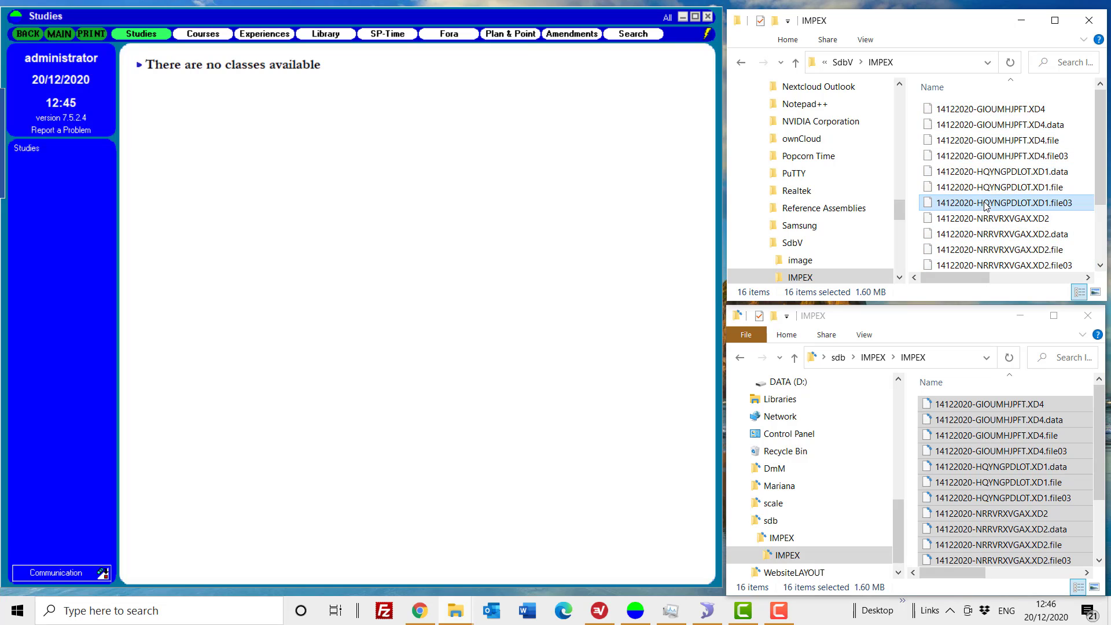
- Look through the pasted files, minimize the extracted IMPEX window and reposition the sdbscan folder window behind it
drag(1095, 176, 1097, 212)
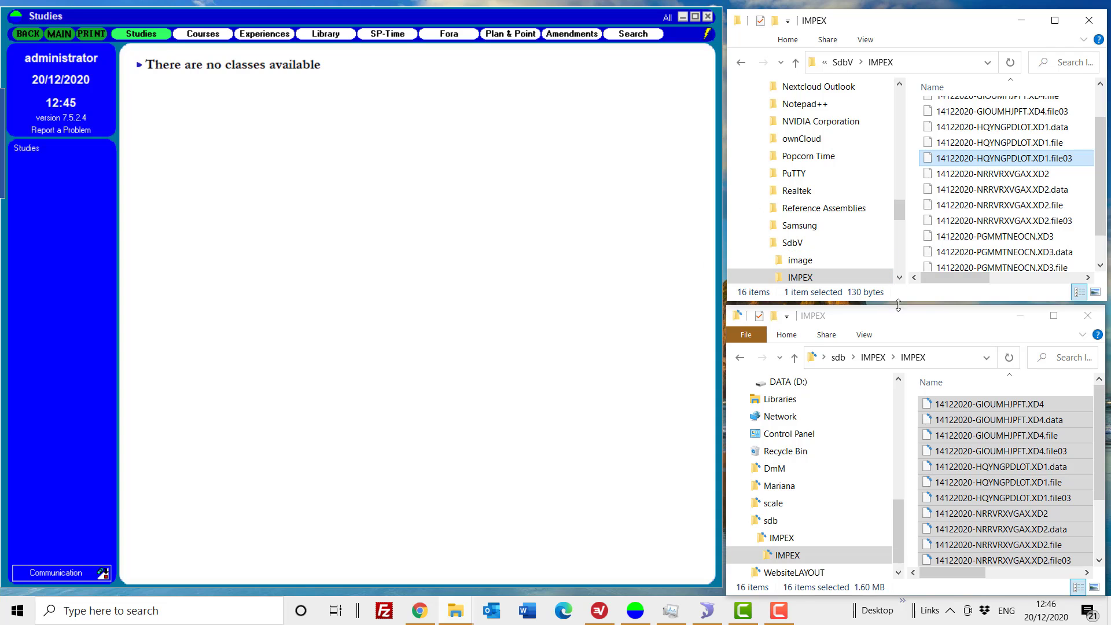
click(1019, 316)
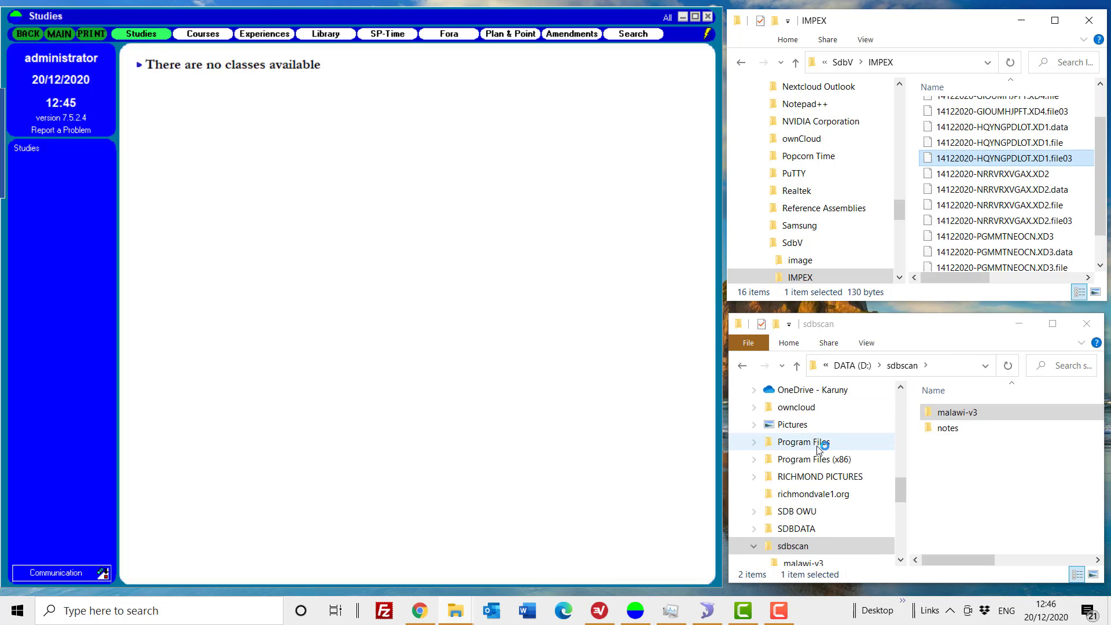
mouse_move(873, 330)
mouse_down()
mouse_move(862, 326)
mouse_move(873, 326)
mouse_up()
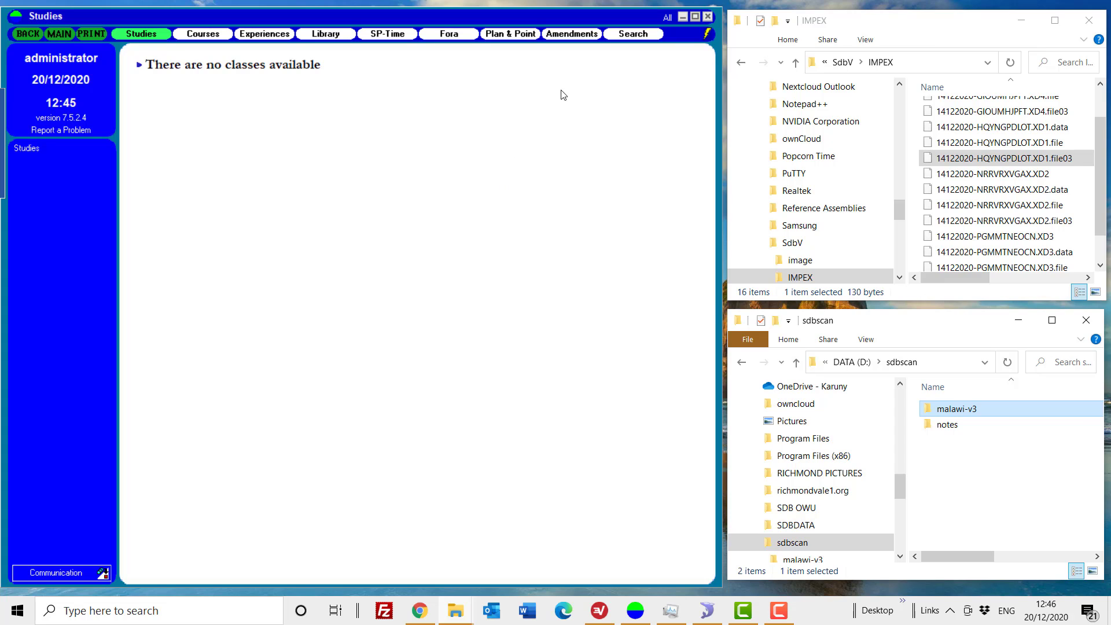
- Turn on amendments in Studies and start importing the class 14122020-HQYNGPDLOT.XD1 - DNS Malawi V3 with Overwrite All
click(564, 35)
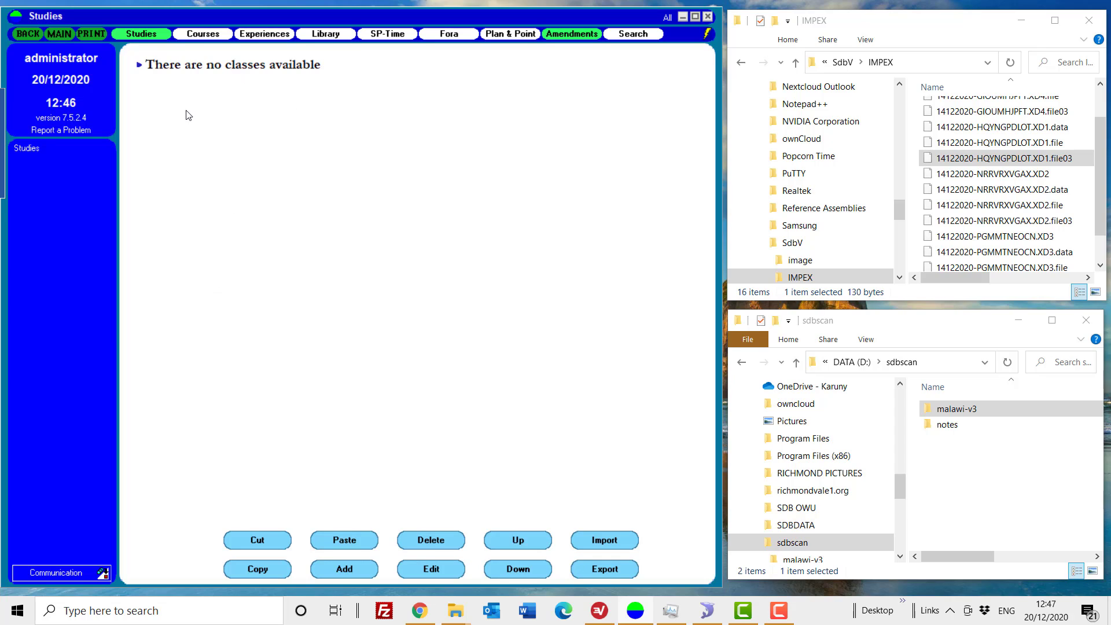
click(298, 65)
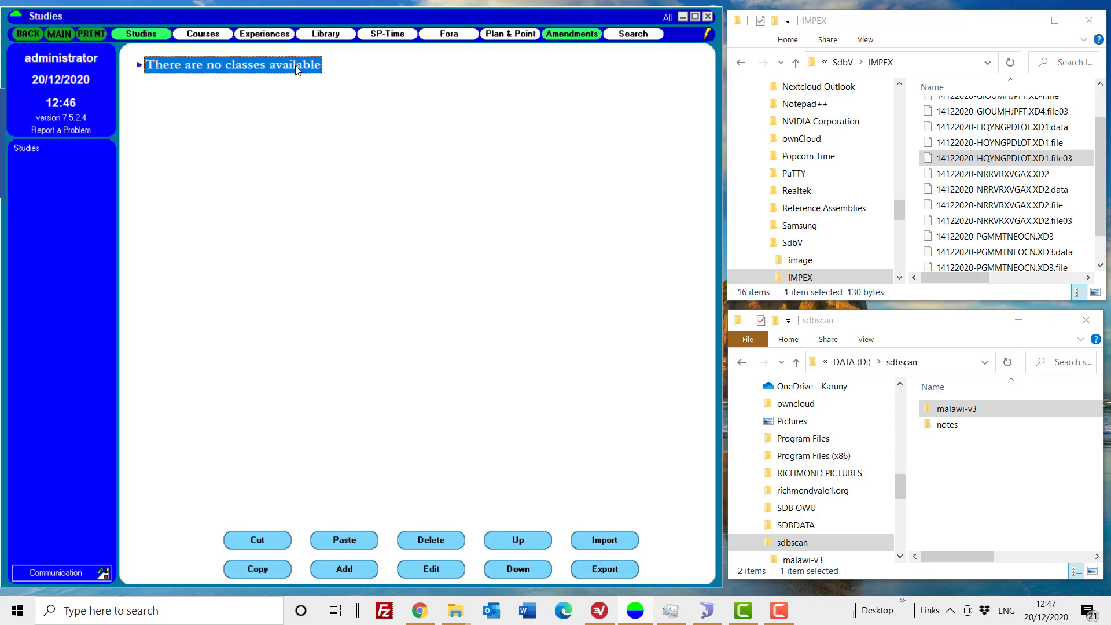
click(612, 539)
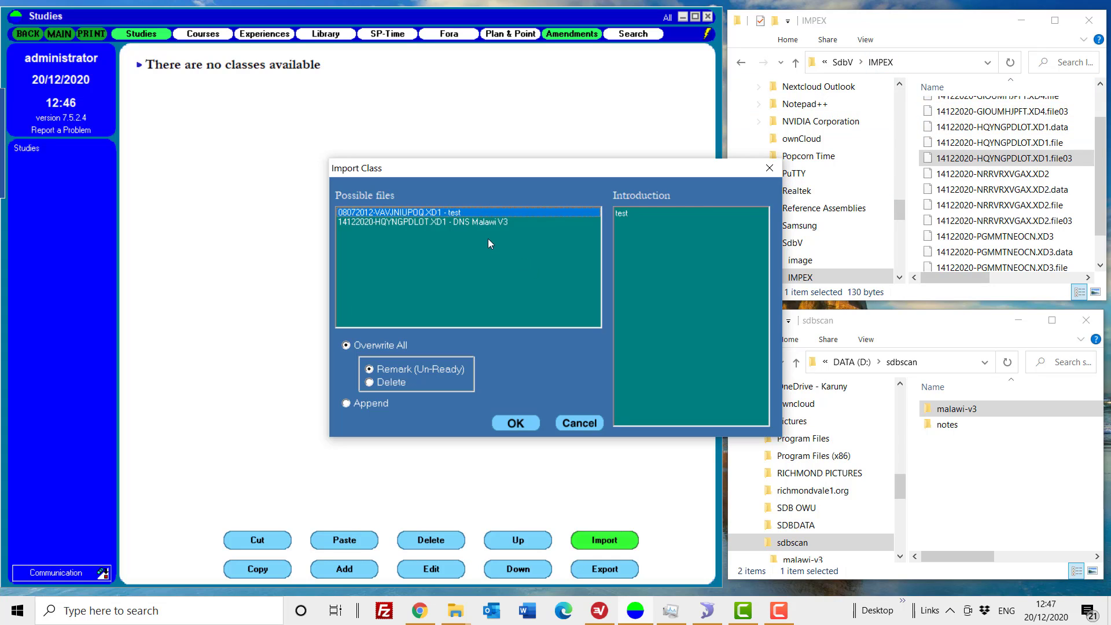
click(465, 222)
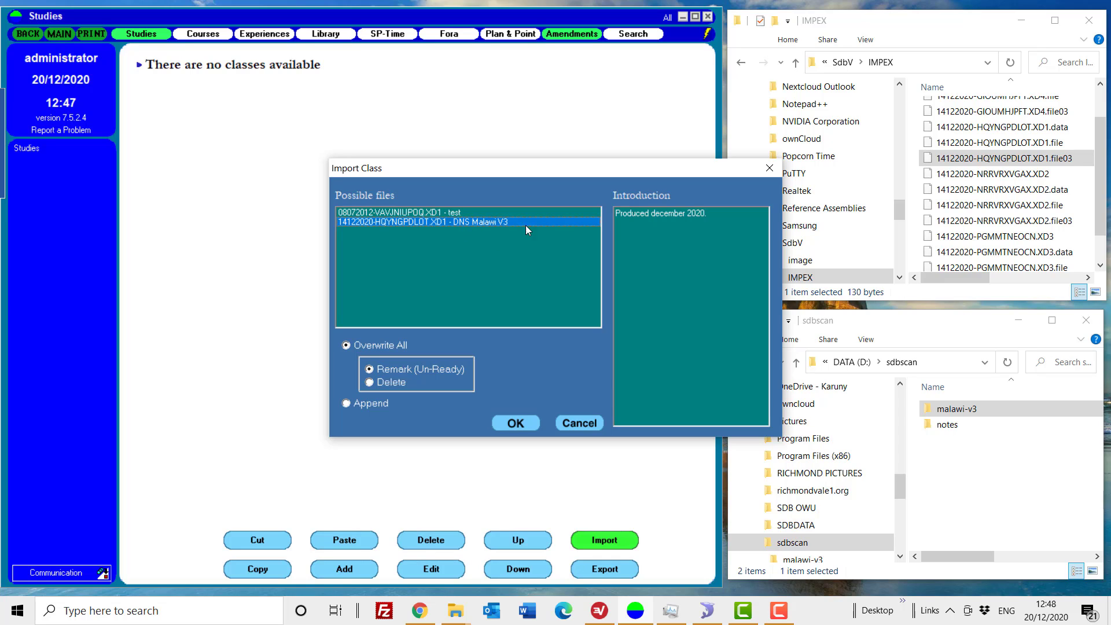
click(514, 421)
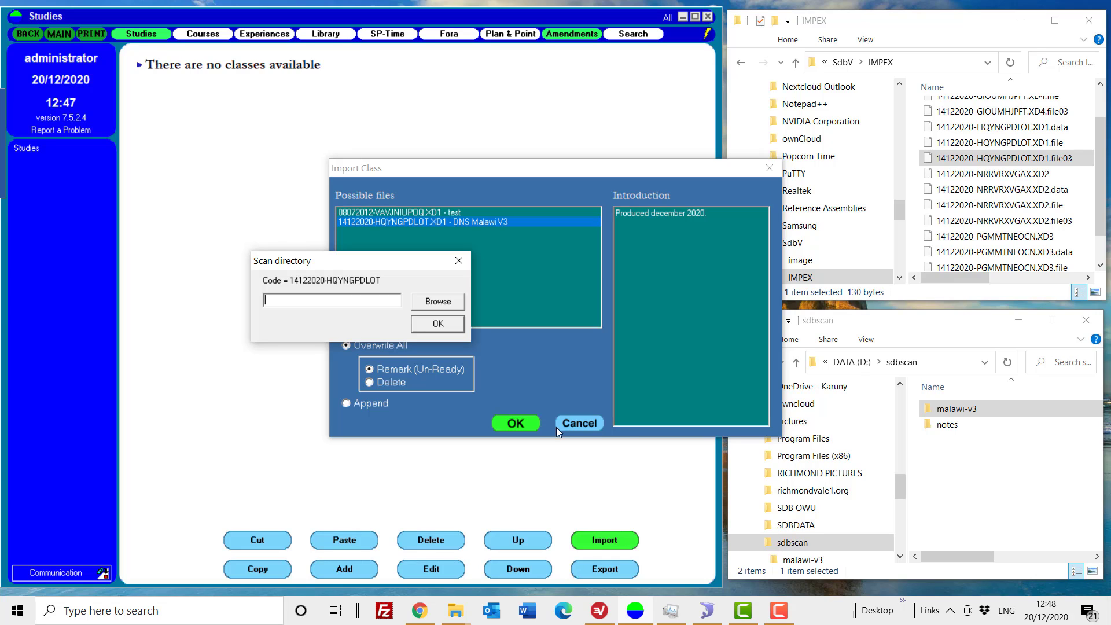
- Create a new folder named malawi-test in D:\sdbscan
right_click(948, 462)
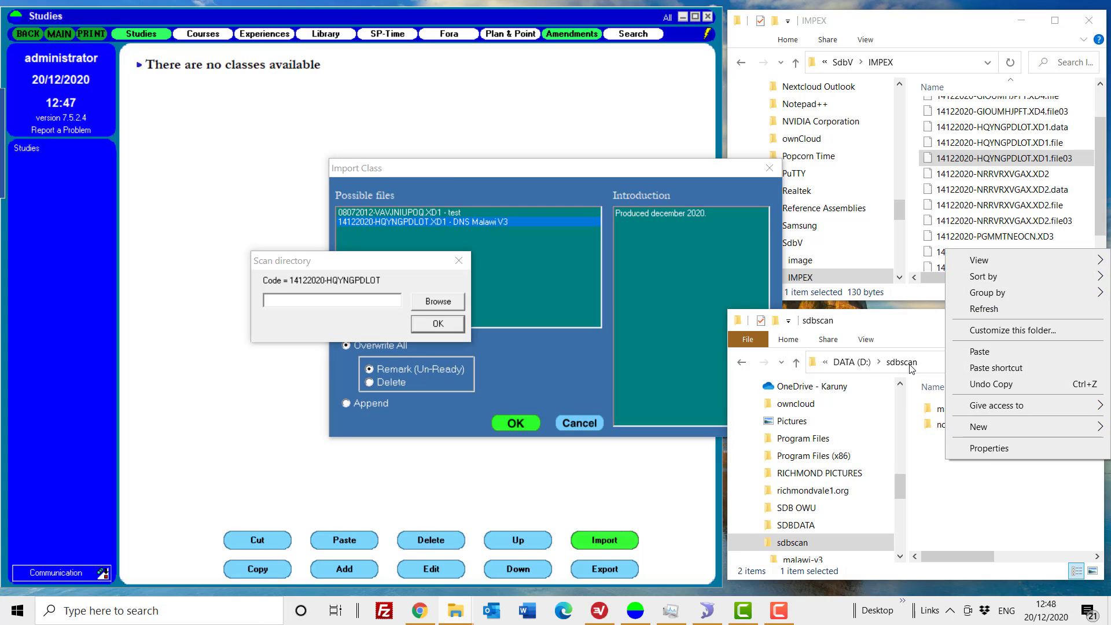
mouse_move(972, 428)
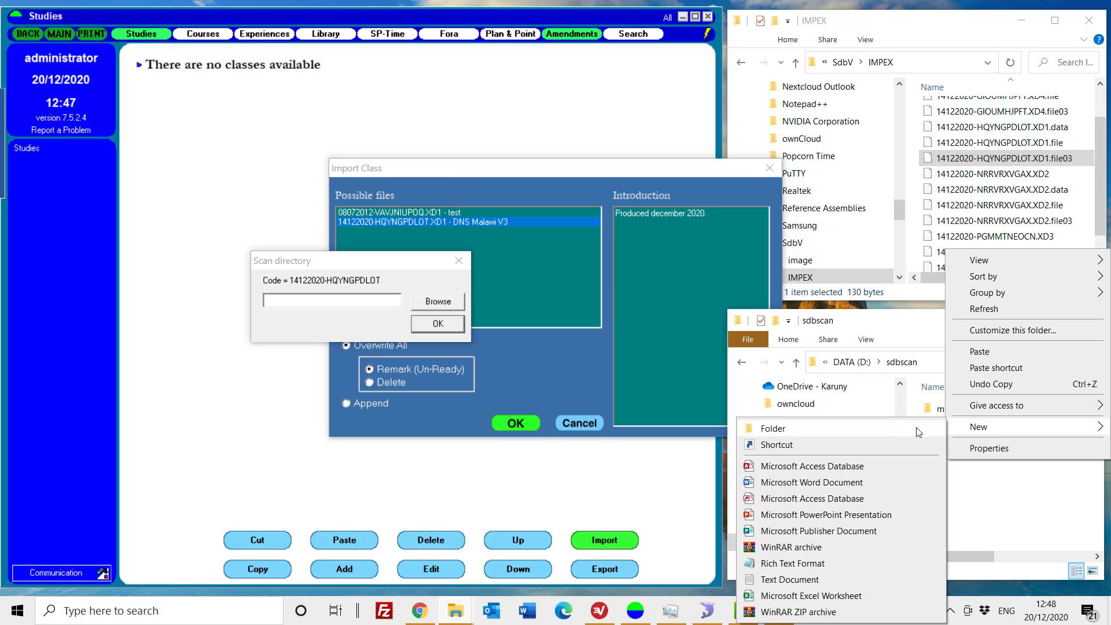
click(881, 434)
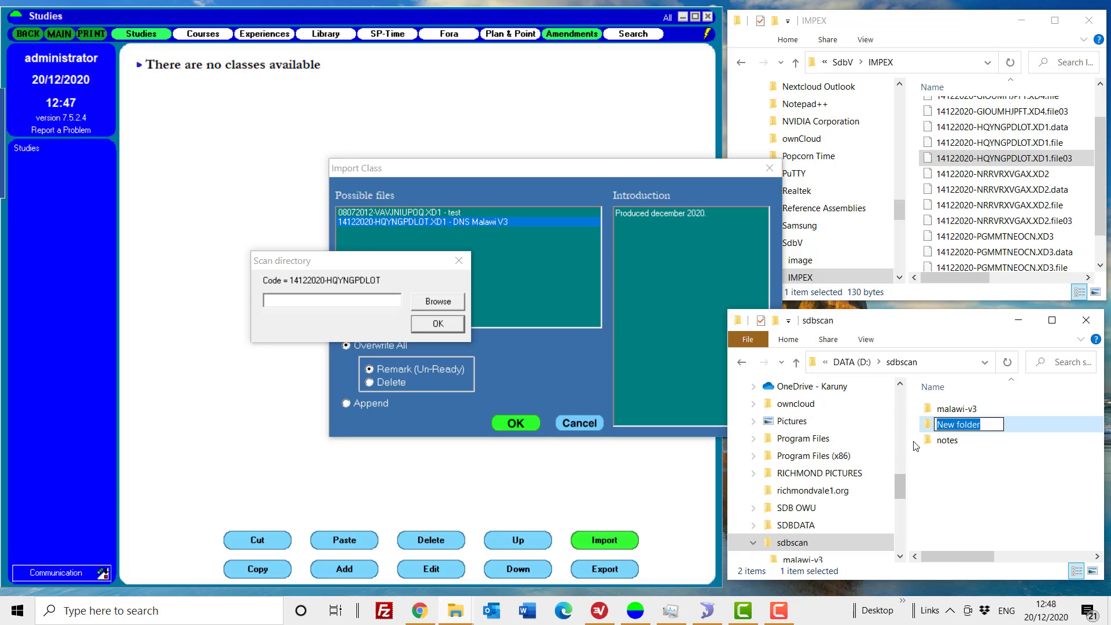
text(wi)
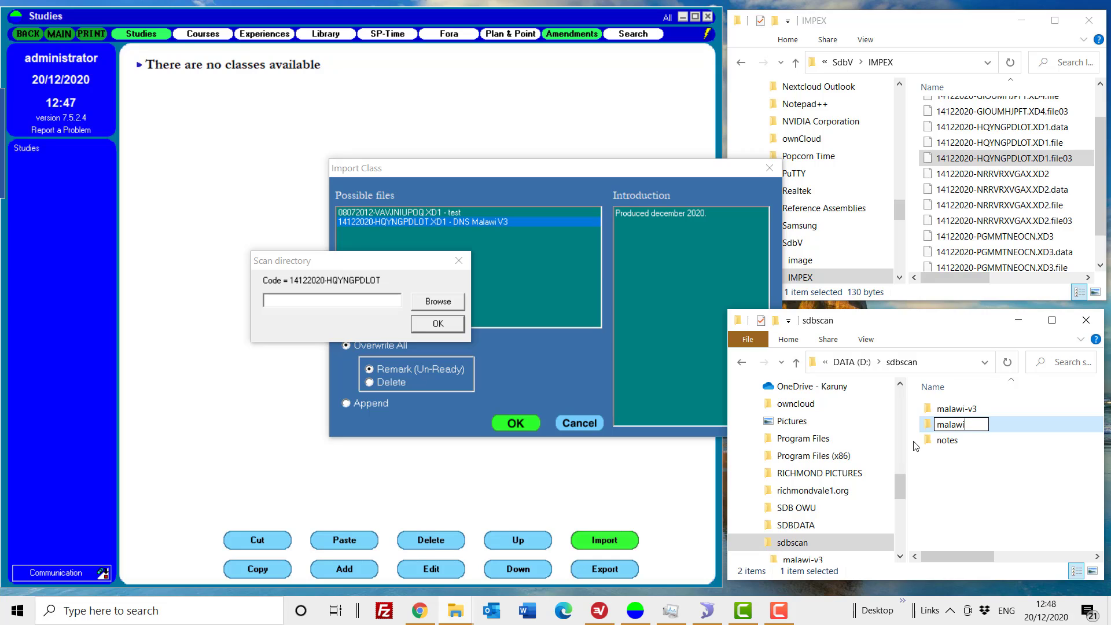
text(-test)
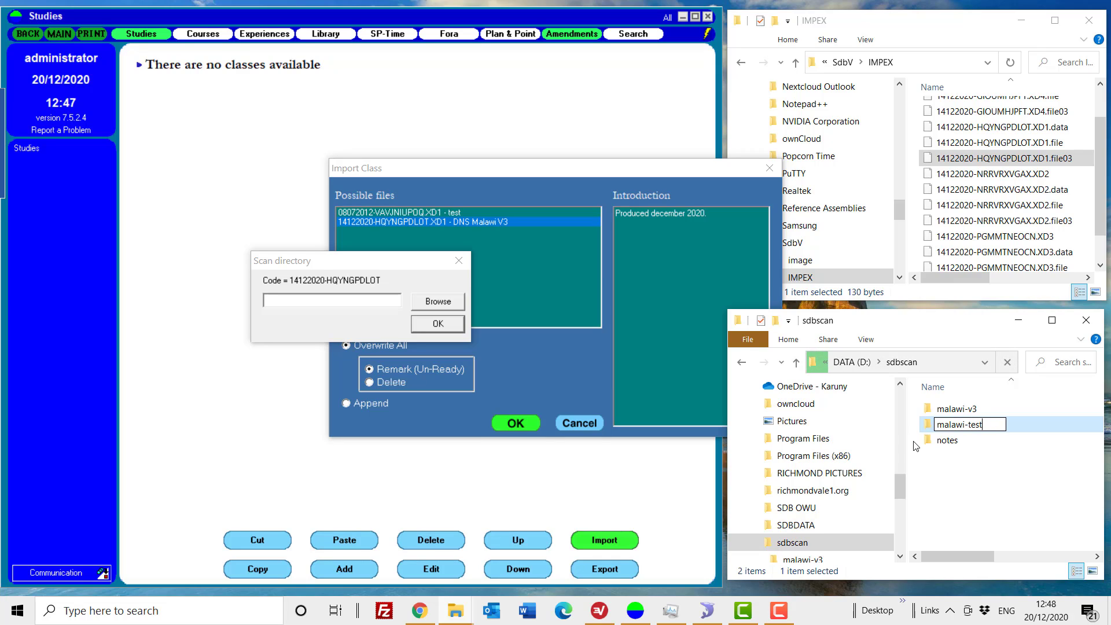
key(Escape)
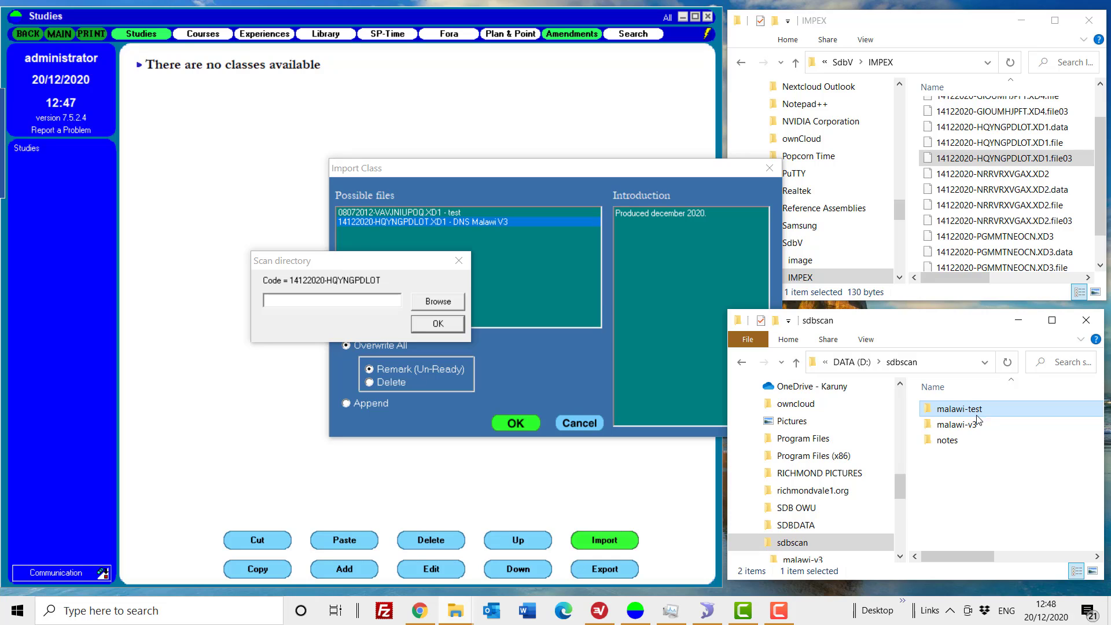
- Set the scan directory for the imported class to D:\sdbscan\malawi-test and confirm it
click(441, 303)
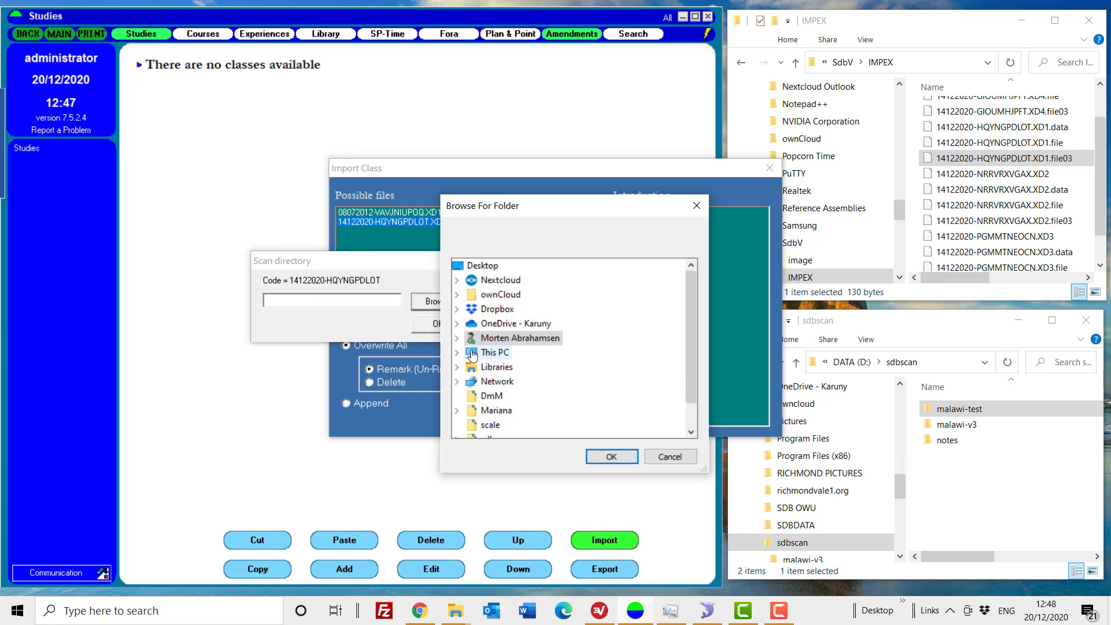
click(457, 353)
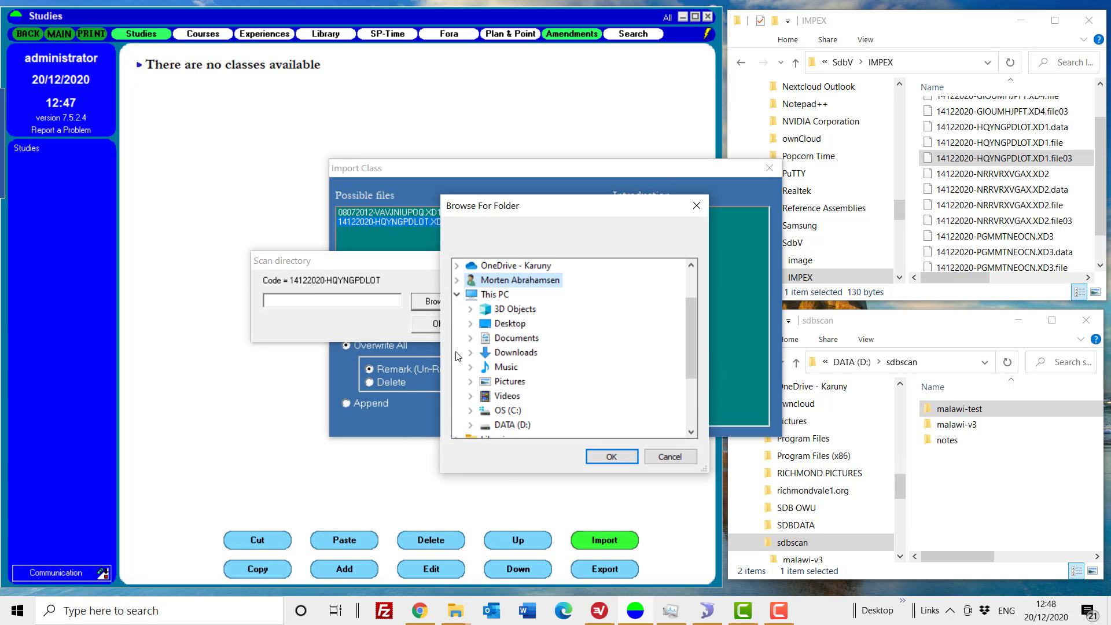
click(471, 382)
scroll(472, 382, down, 9)
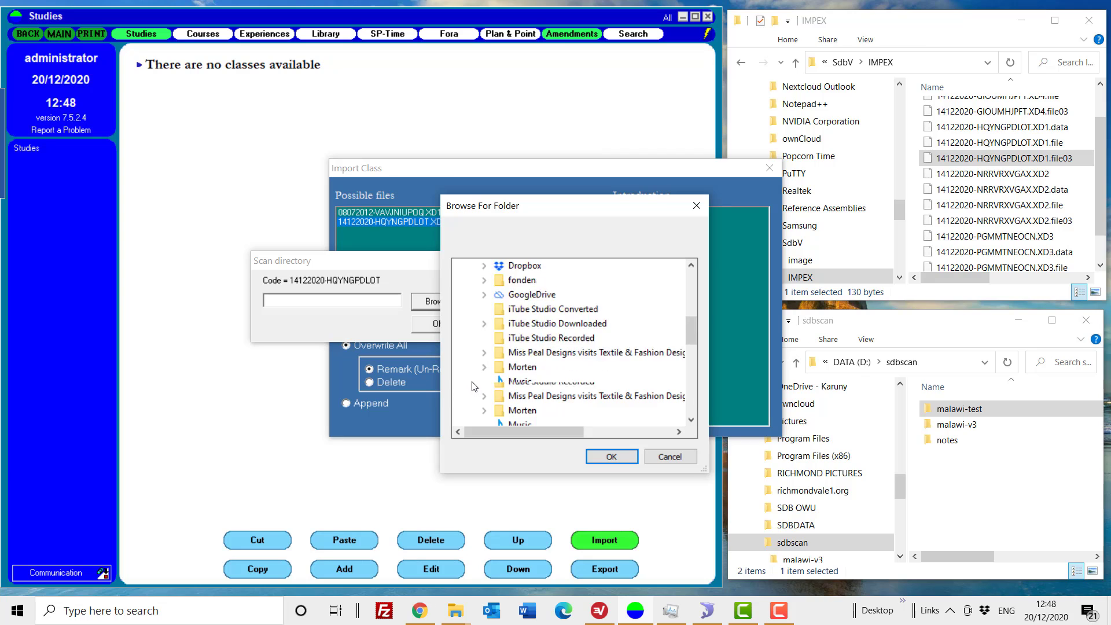
scroll(472, 387, down, 1)
scroll(509, 370, up, 3)
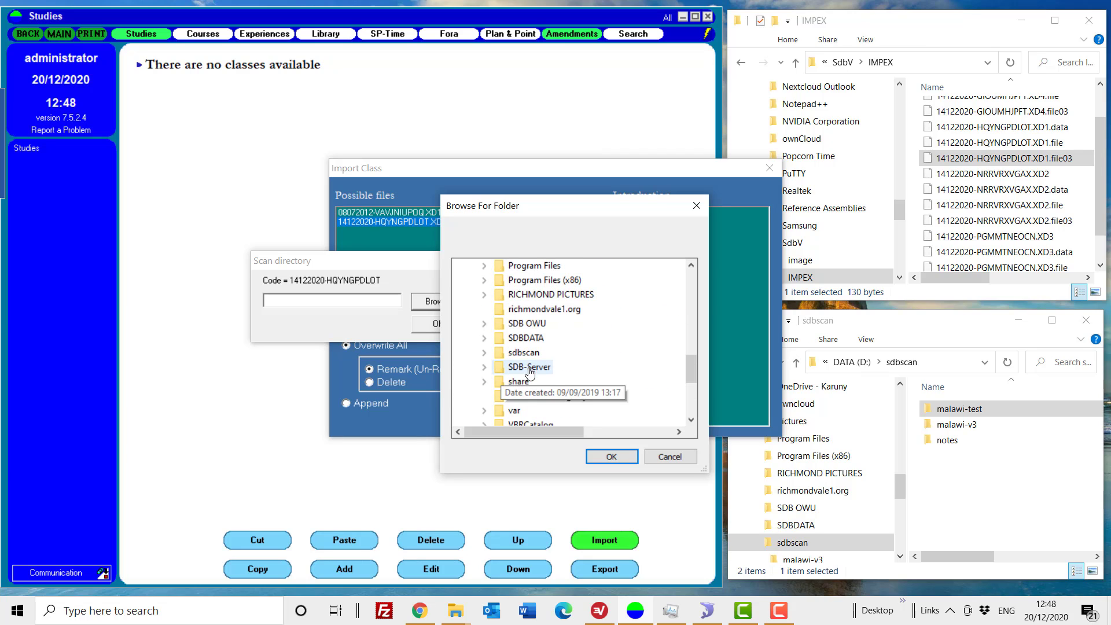
double_click(532, 354)
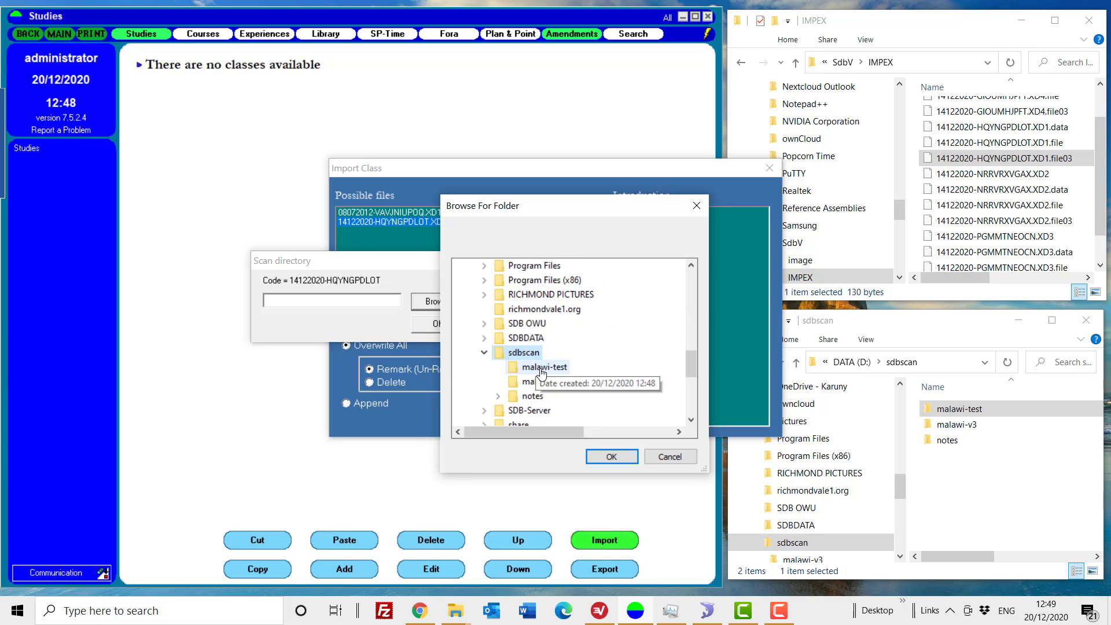
click(542, 374)
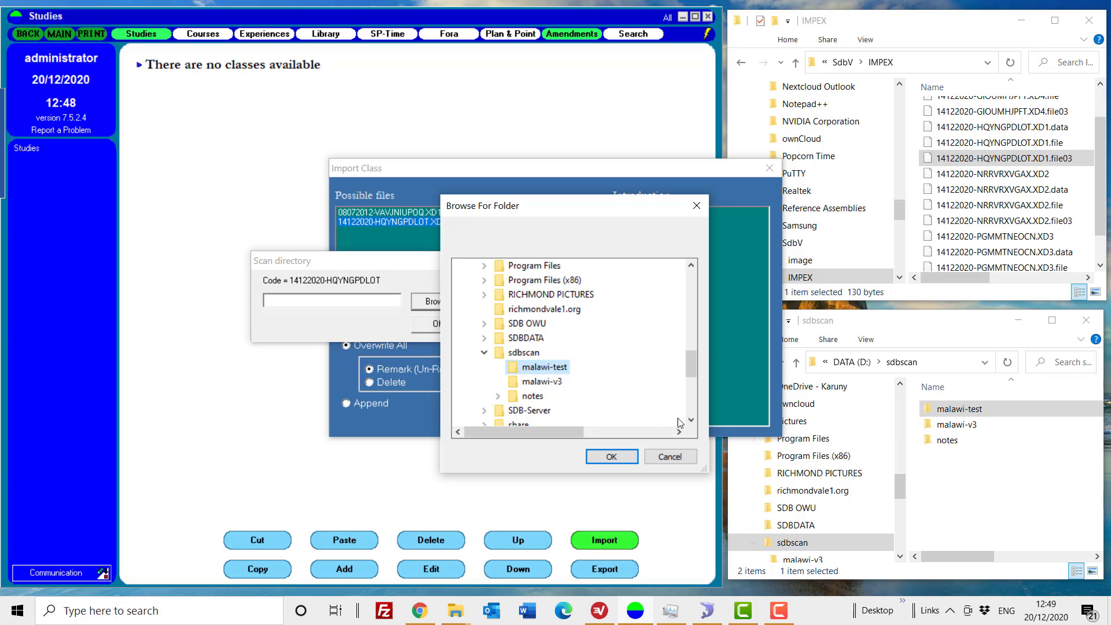
click(611, 457)
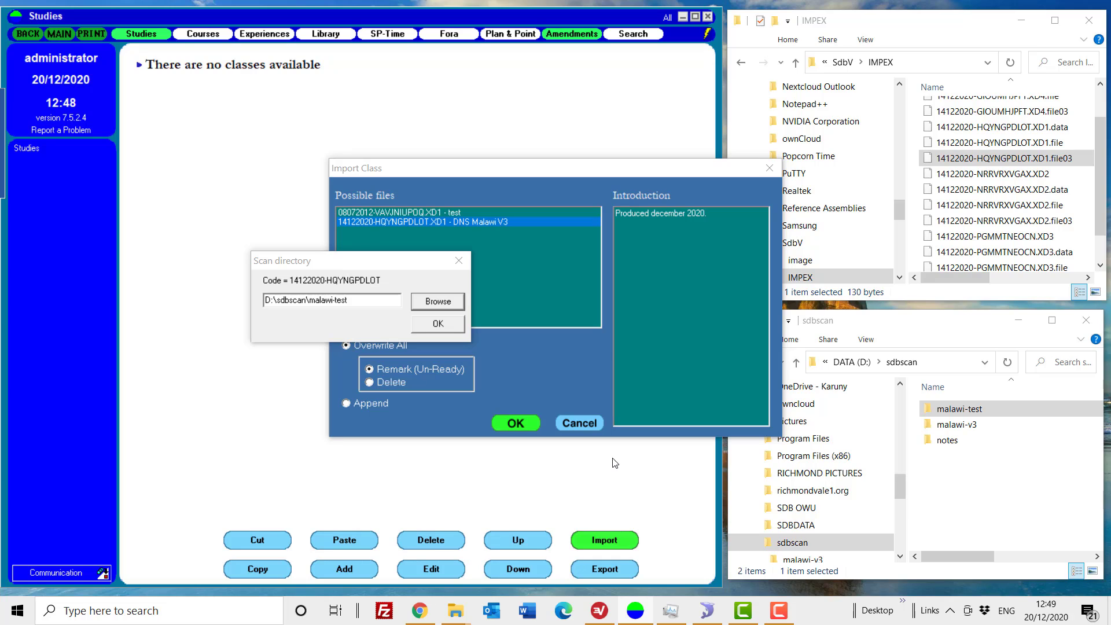
click(438, 324)
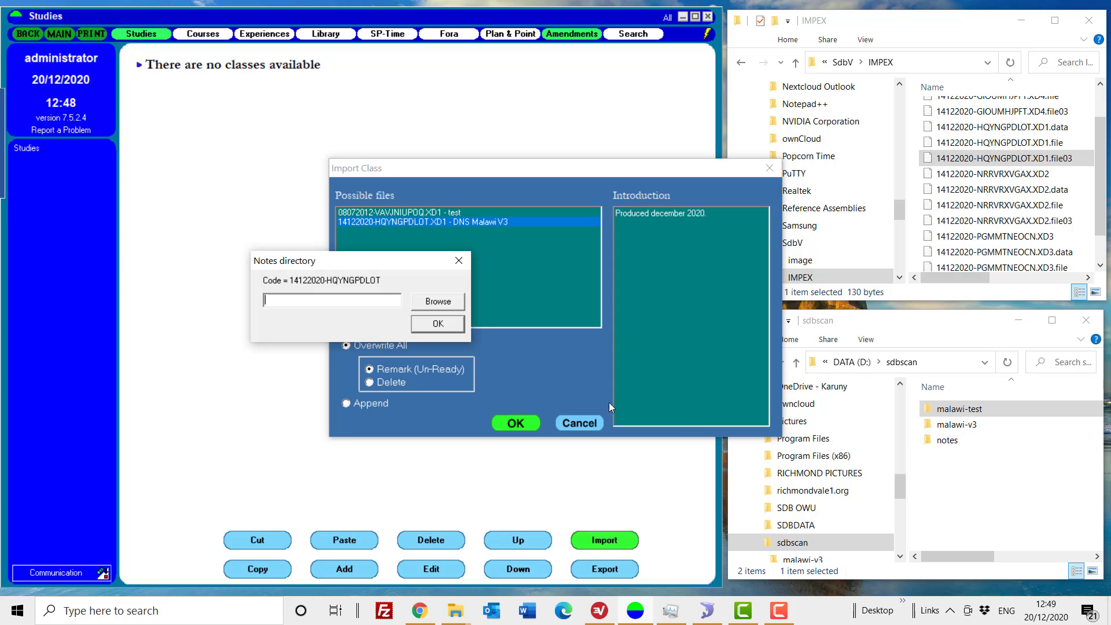
- Set the notes directory to D:\sdbscan\notes and complete the class import, dismissing the messages
click(445, 302)
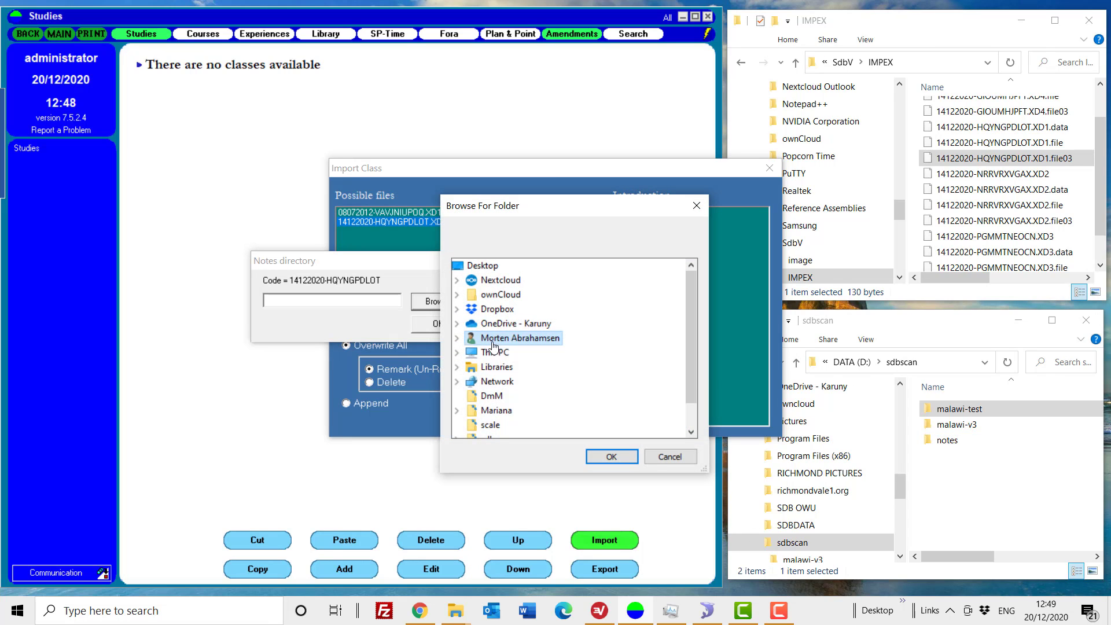
double_click(468, 357)
scroll(472, 341, down, 3)
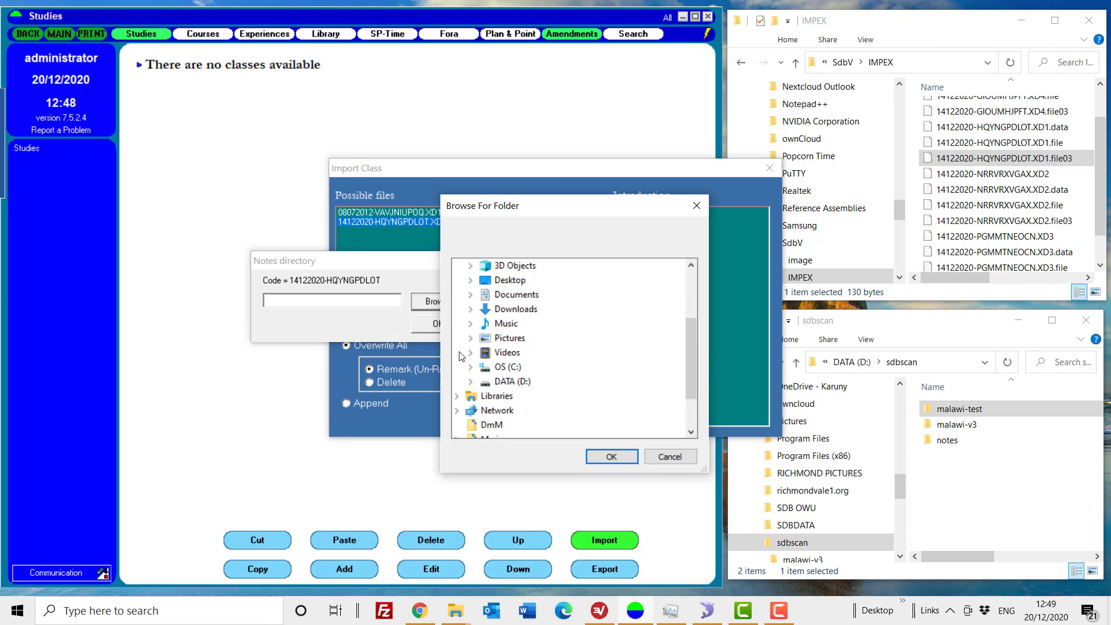
click(470, 337)
scroll(507, 368, down, 4)
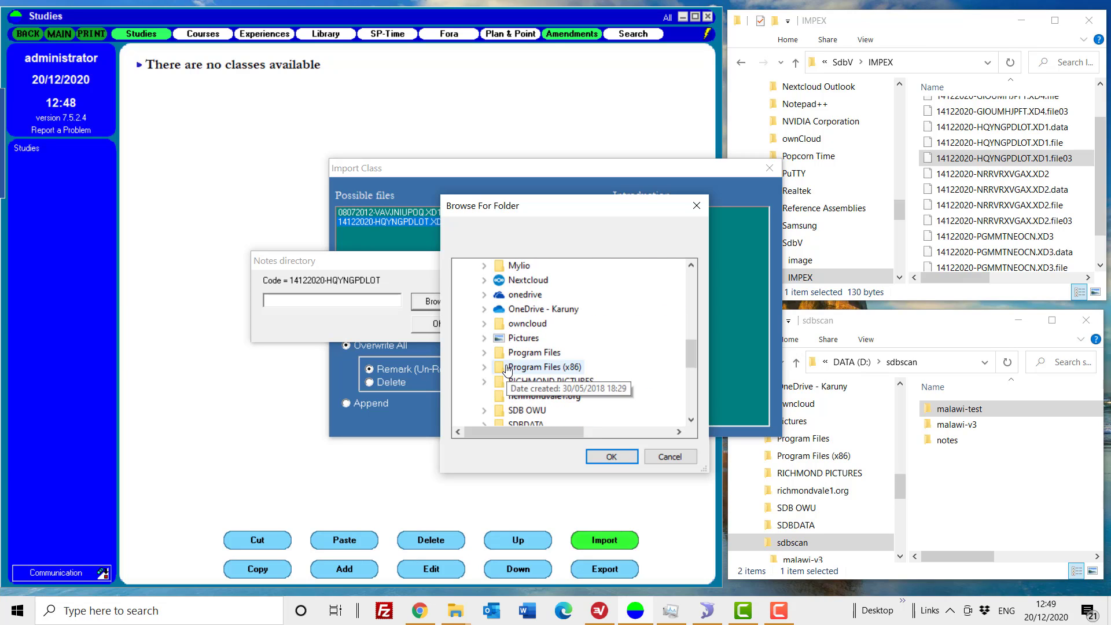
scroll(507, 369, down, 2)
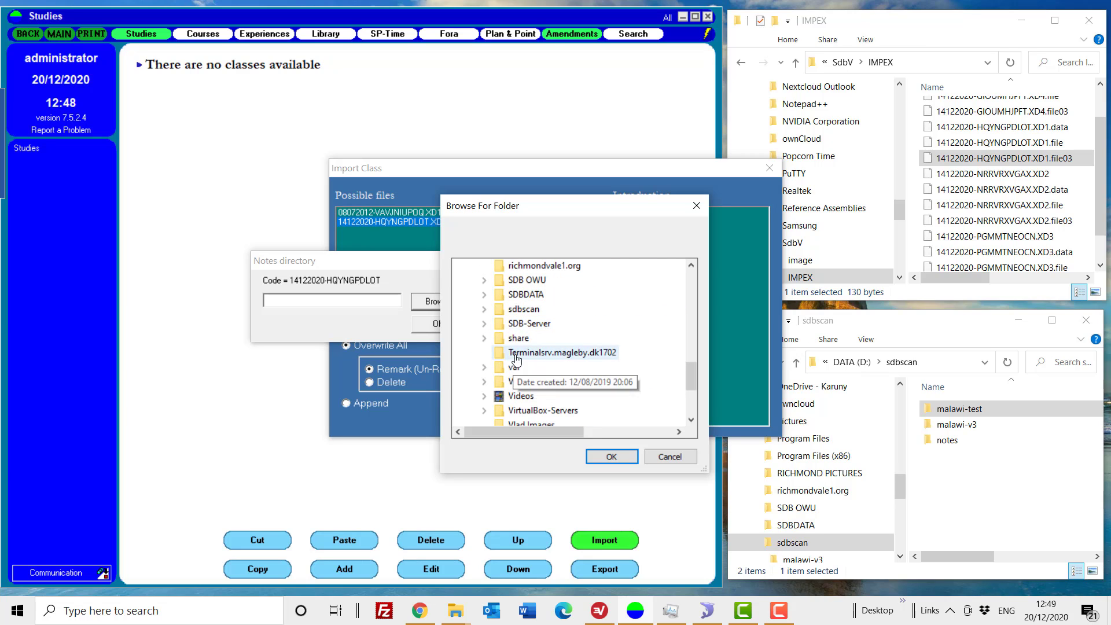
click(523, 309)
scroll(529, 400, up, 1)
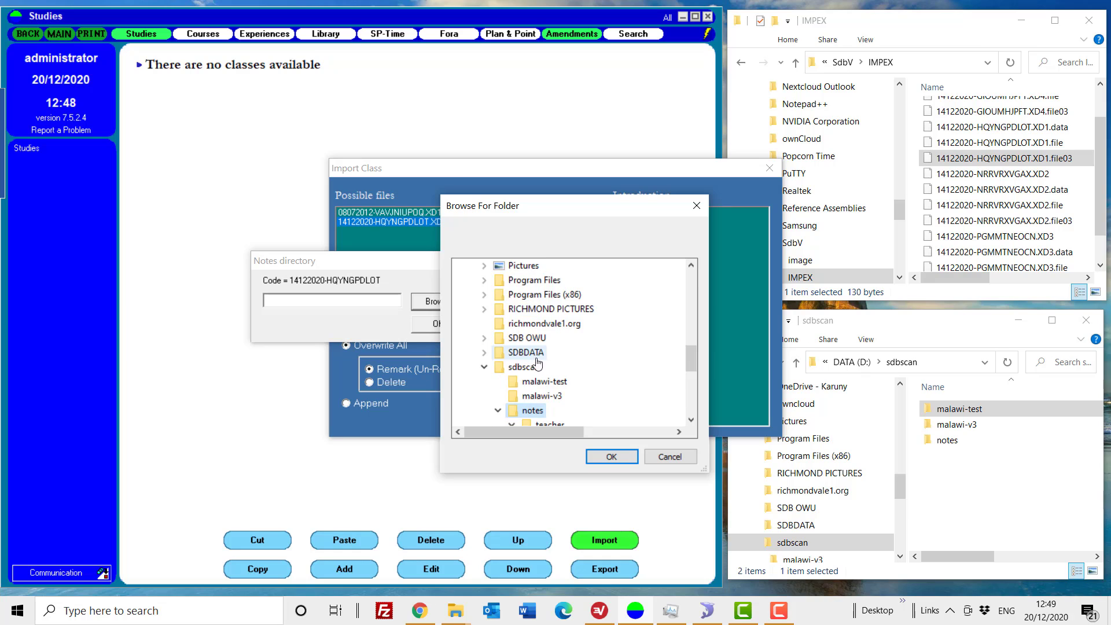
click(533, 412)
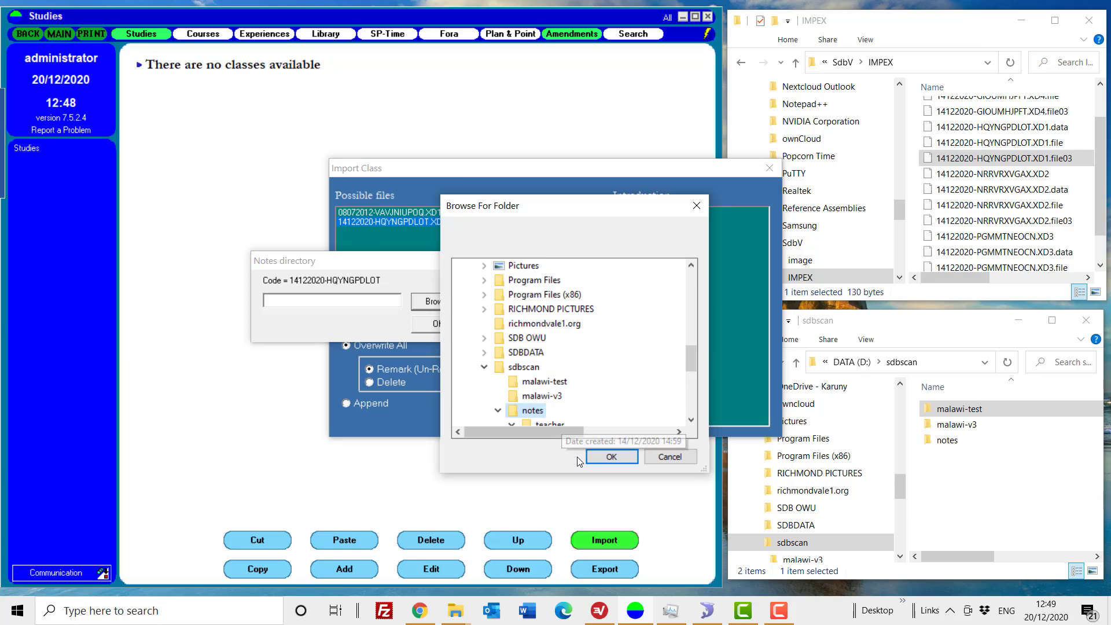
click(612, 458)
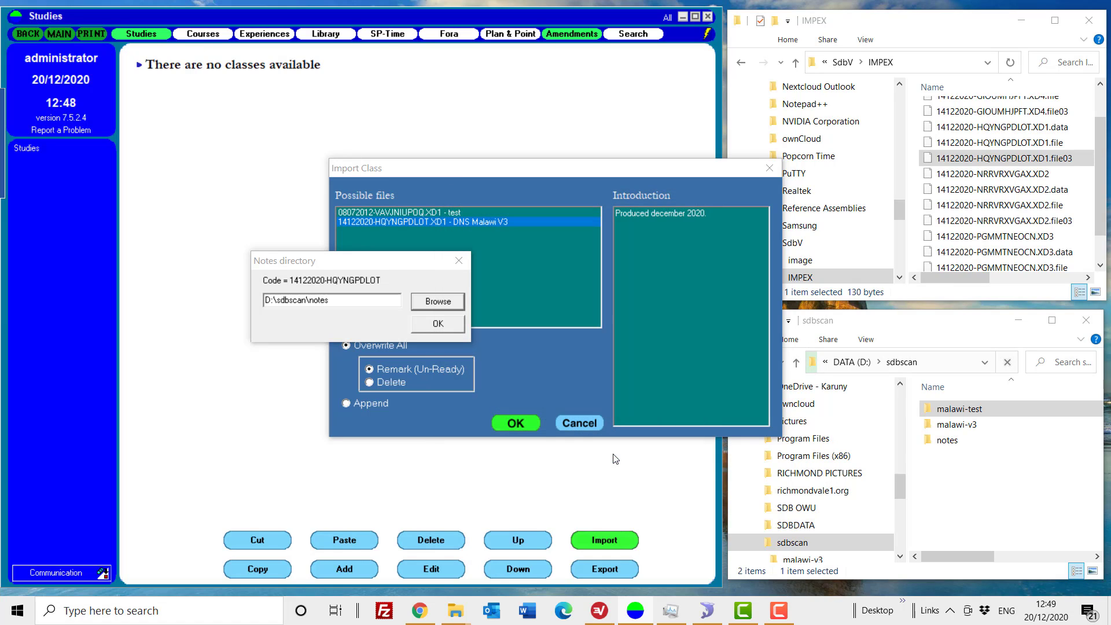
click(438, 324)
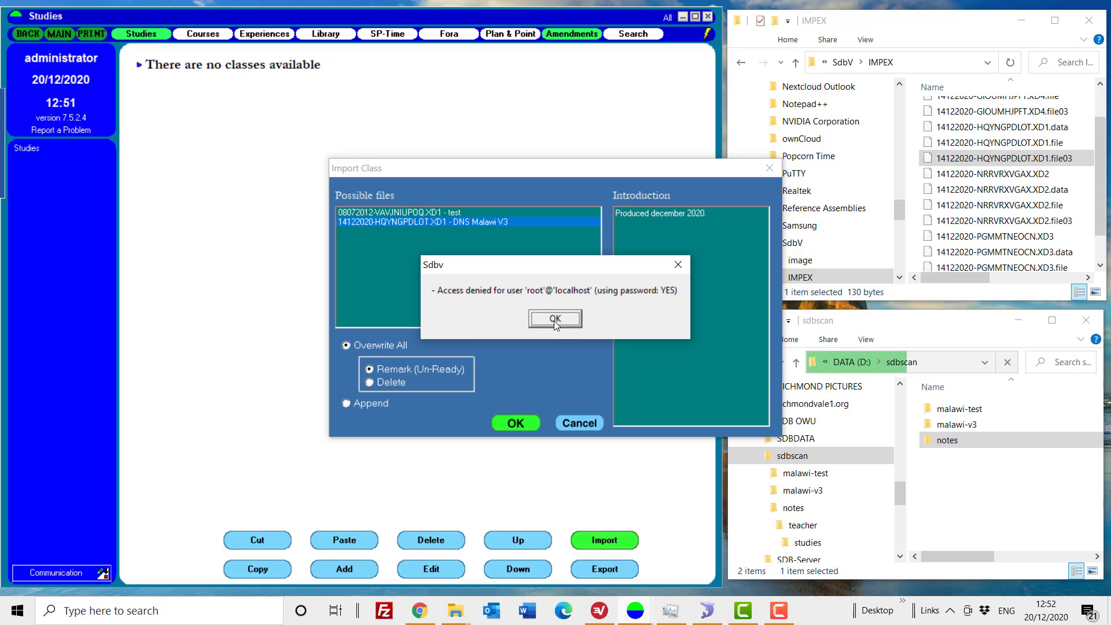
click(554, 319)
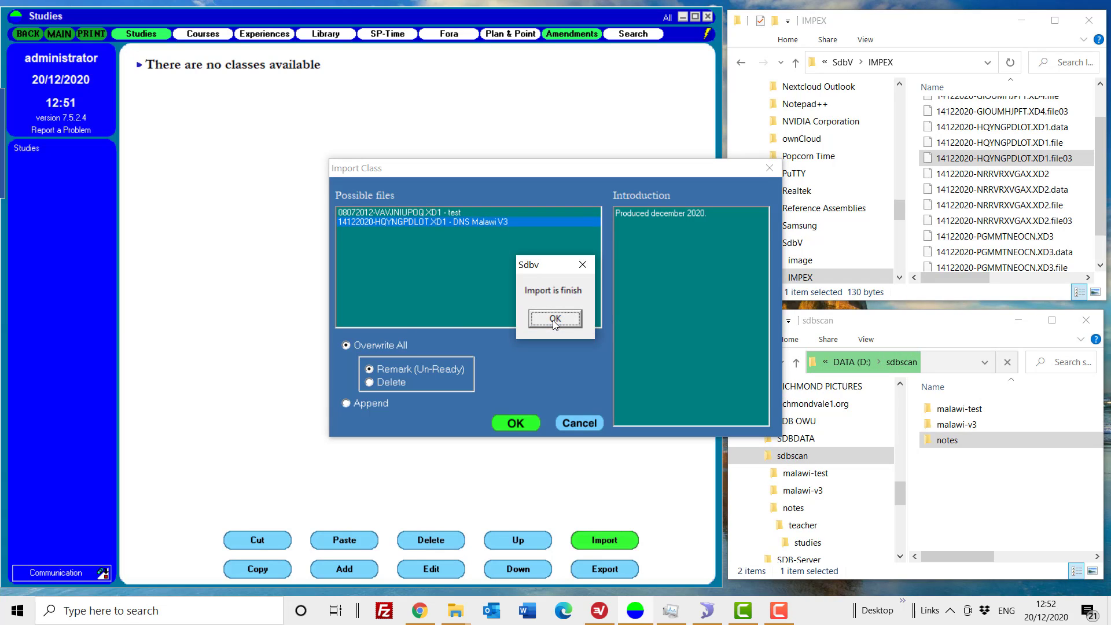
click(553, 319)
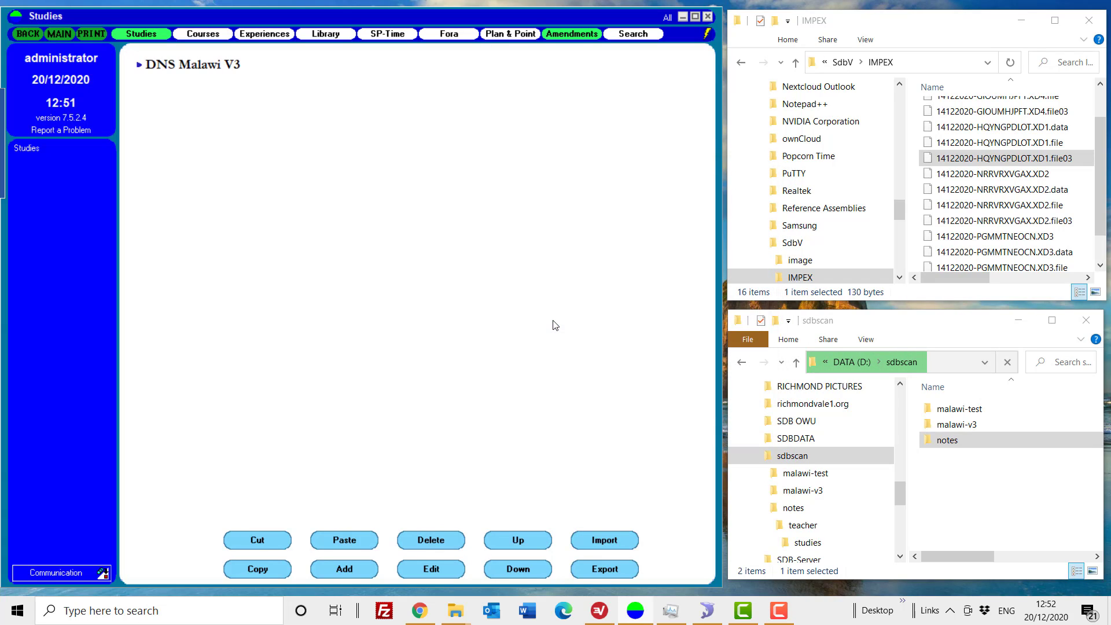
- Open the task Teaching of Social studies under DNS Malawi V3, Subject 1: Social Studies, Section 1: Module 1
click(139, 66)
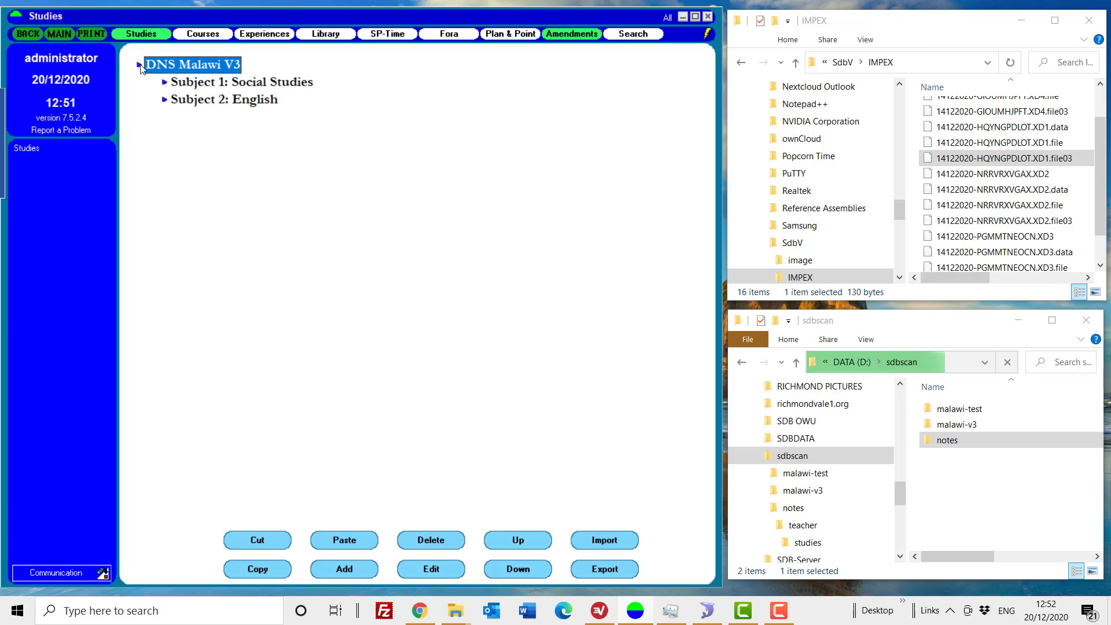
click(164, 82)
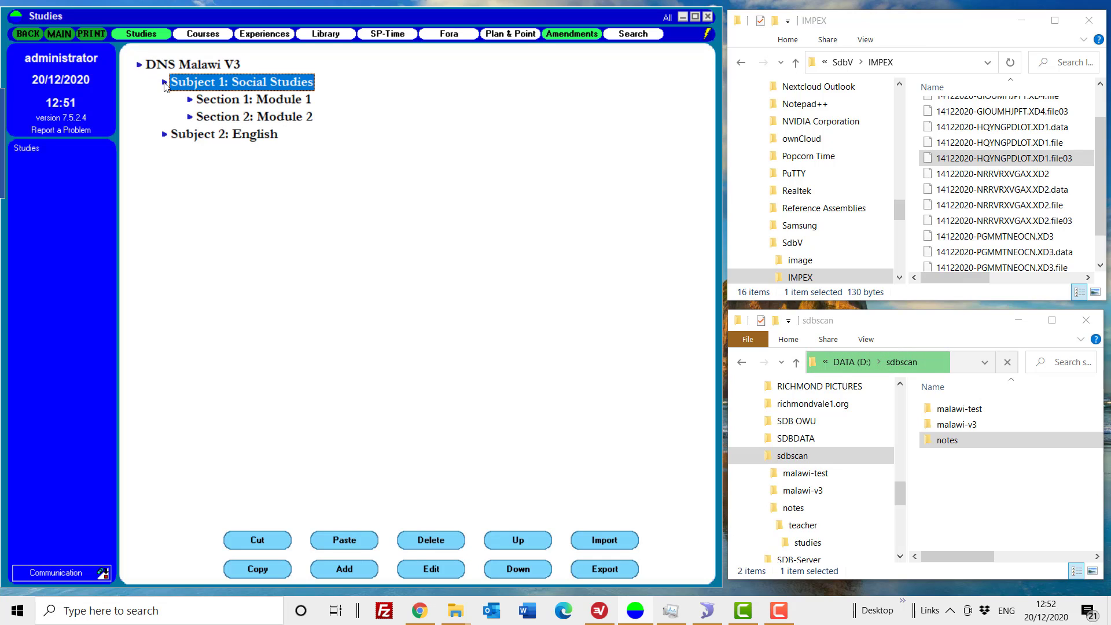
click(191, 102)
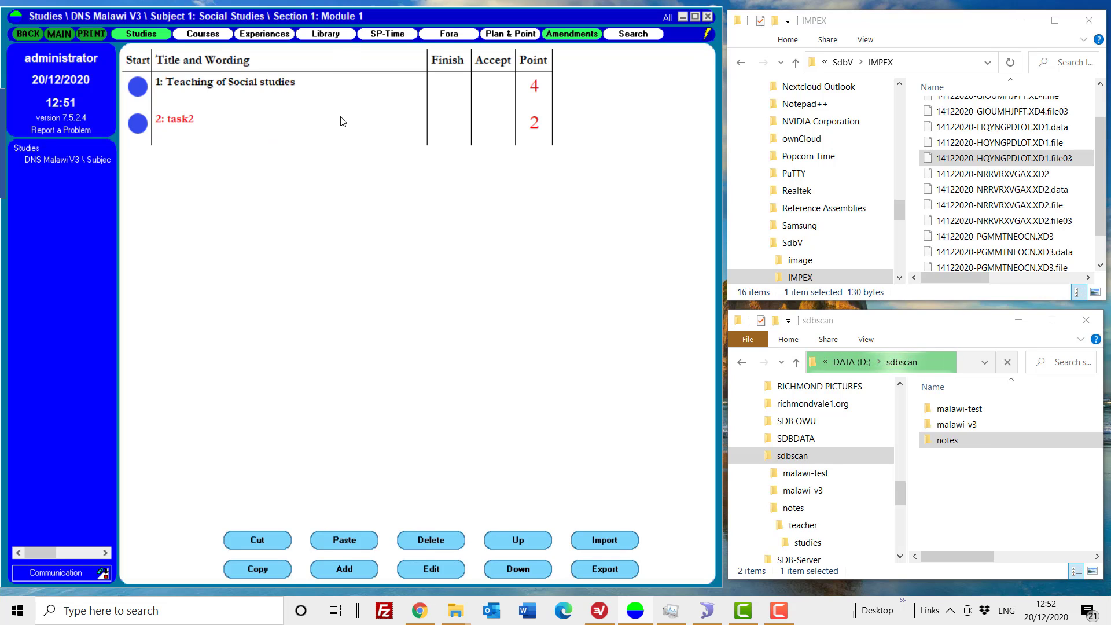
click(213, 84)
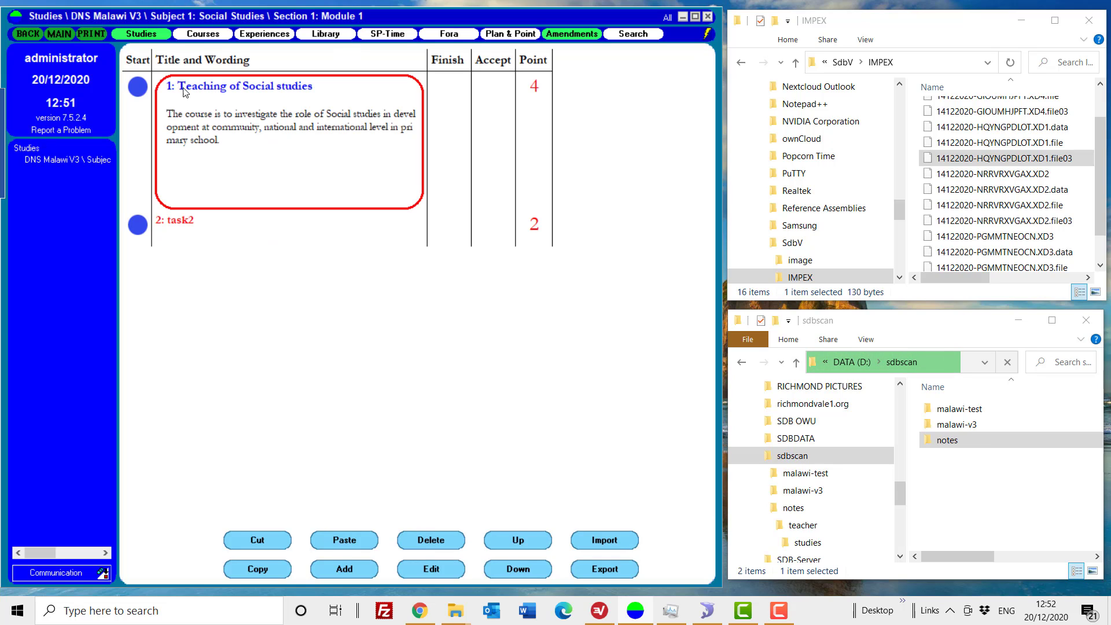
click(138, 87)
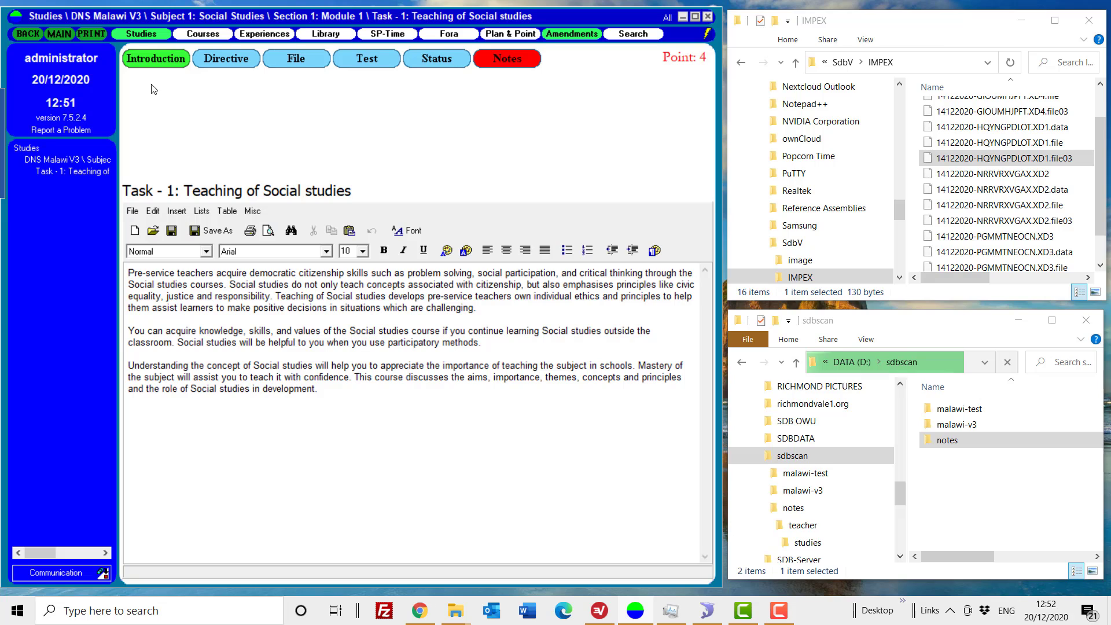
- View File 1 attached to the Teaching of Social studies task and close the PDF
click(294, 57)
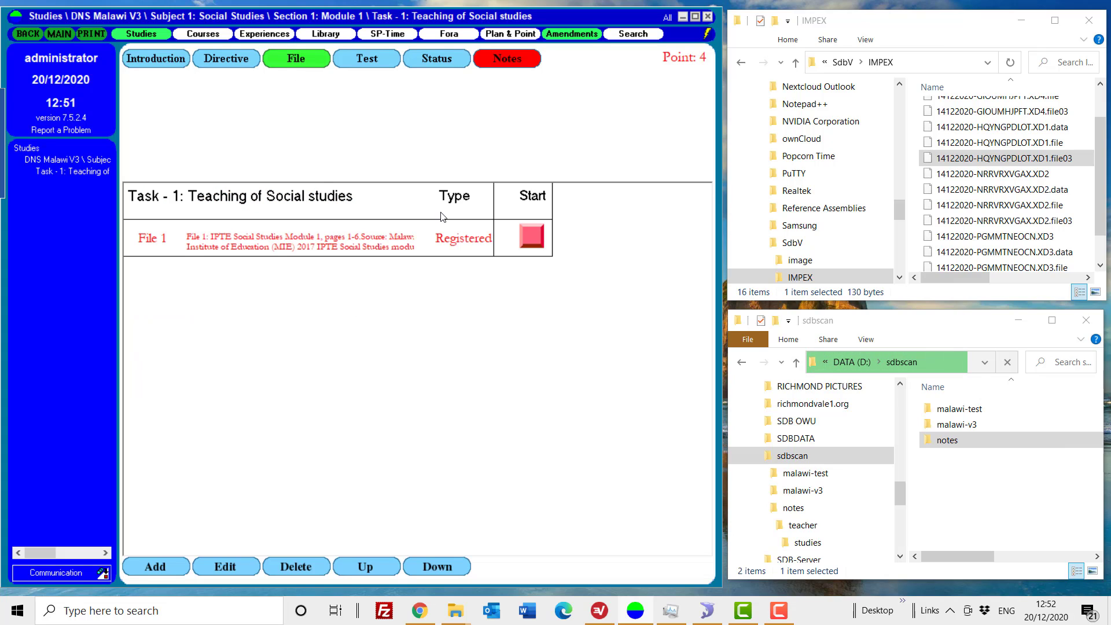
click(526, 233)
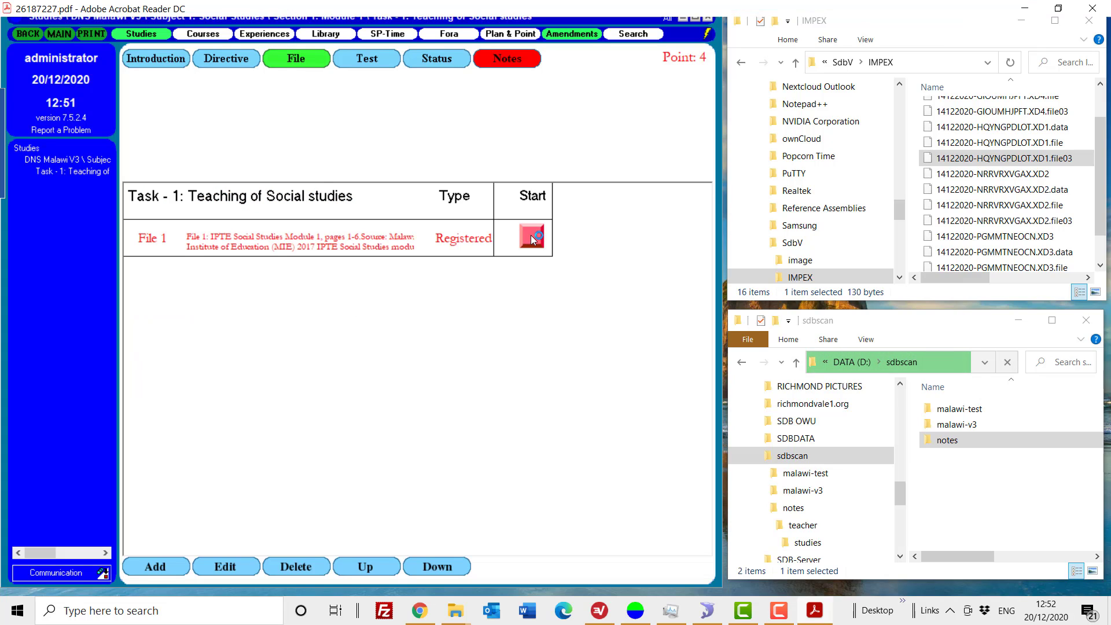
click(1092, 8)
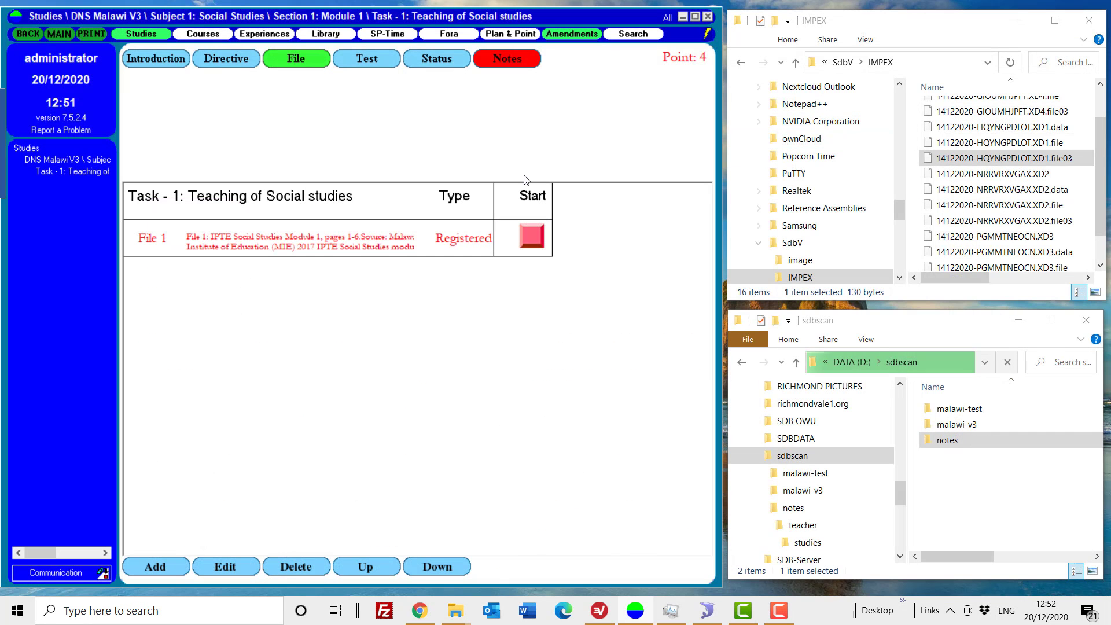
- Return to the class overview and collapse the DNS Malawi V3 tree
click(28, 37)
click(27, 37)
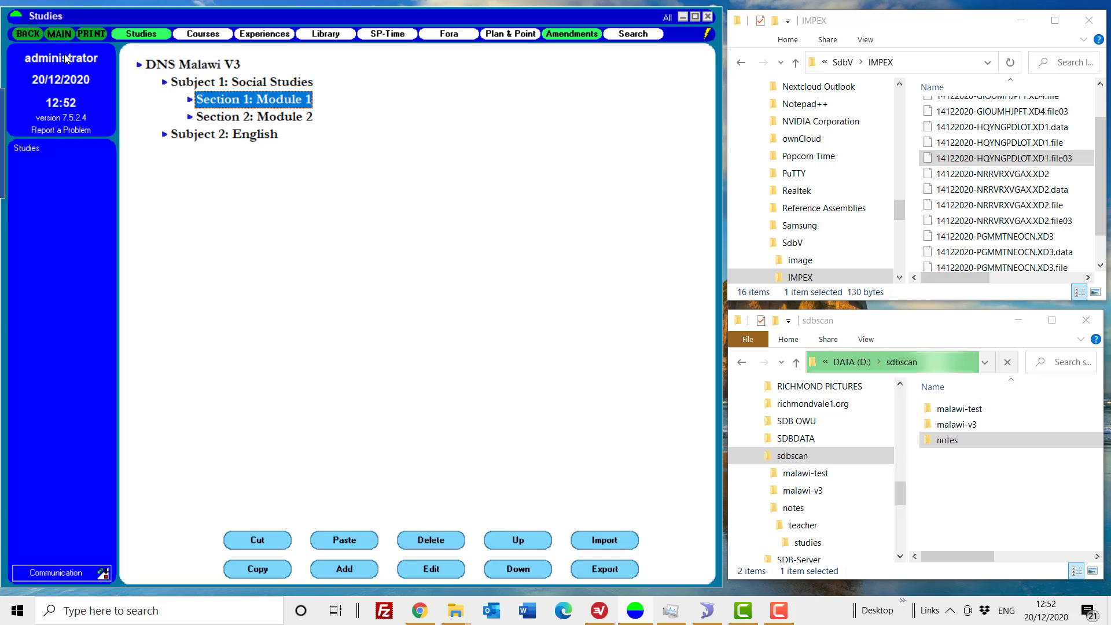
click(165, 83)
click(140, 67)
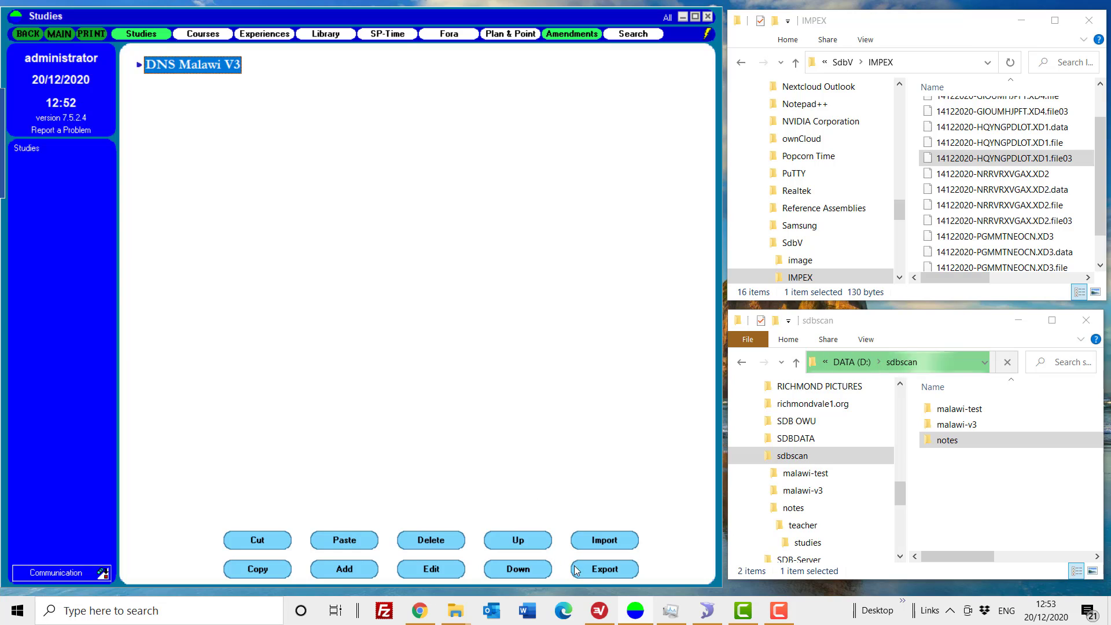
- Compare the scan directory in the DNS Malawi V3 class settings with the malawi-test folder's contents, and cancel the edit
click(442, 570)
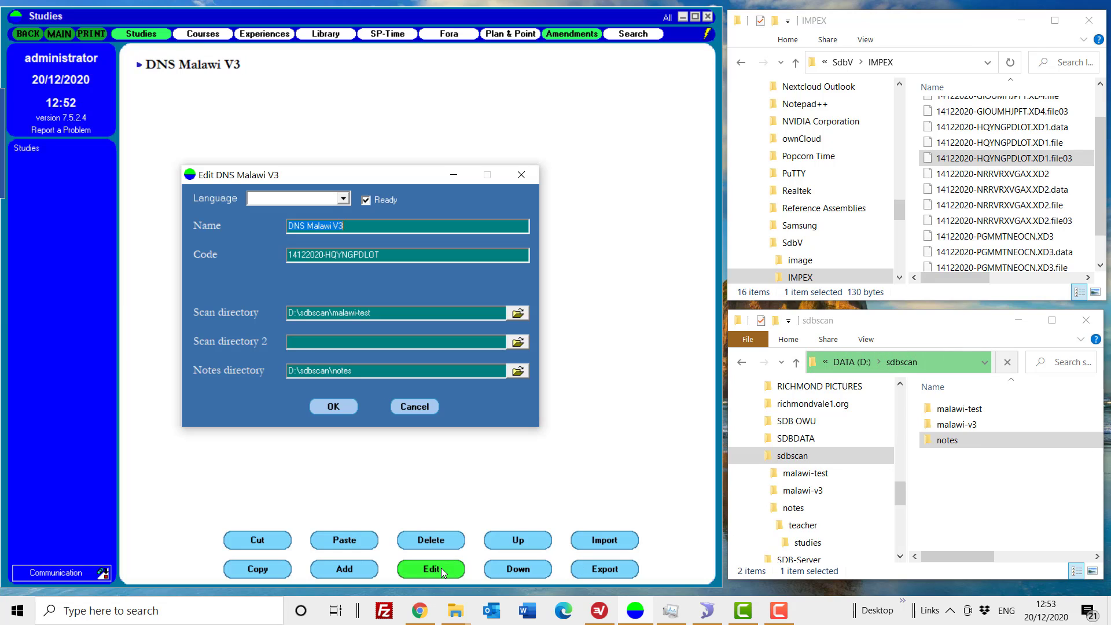
drag(374, 312, 332, 312)
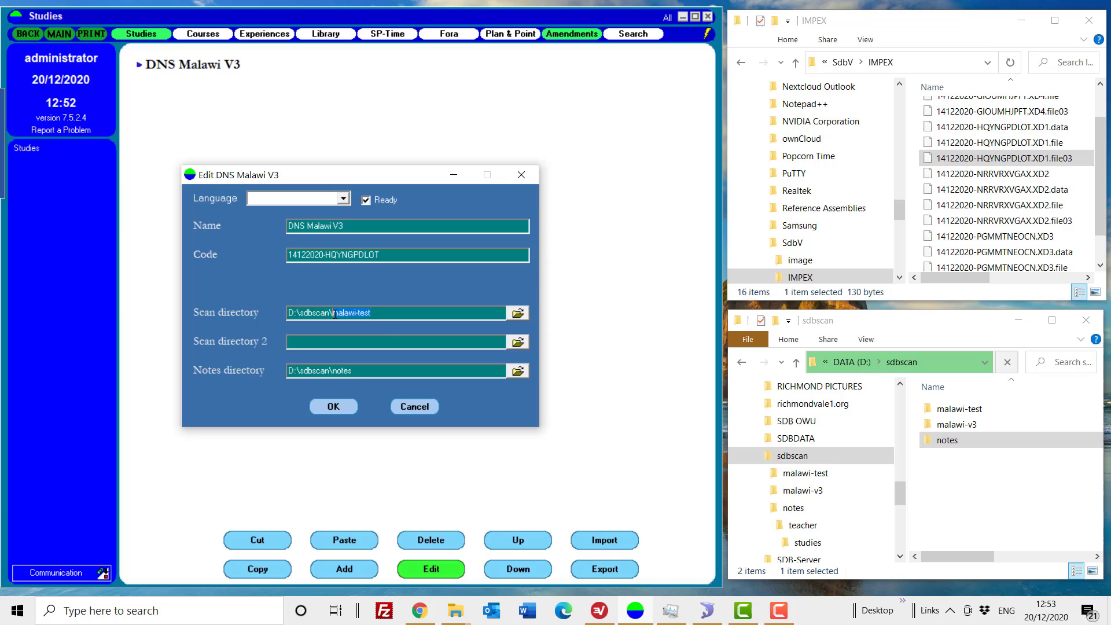
double_click(969, 409)
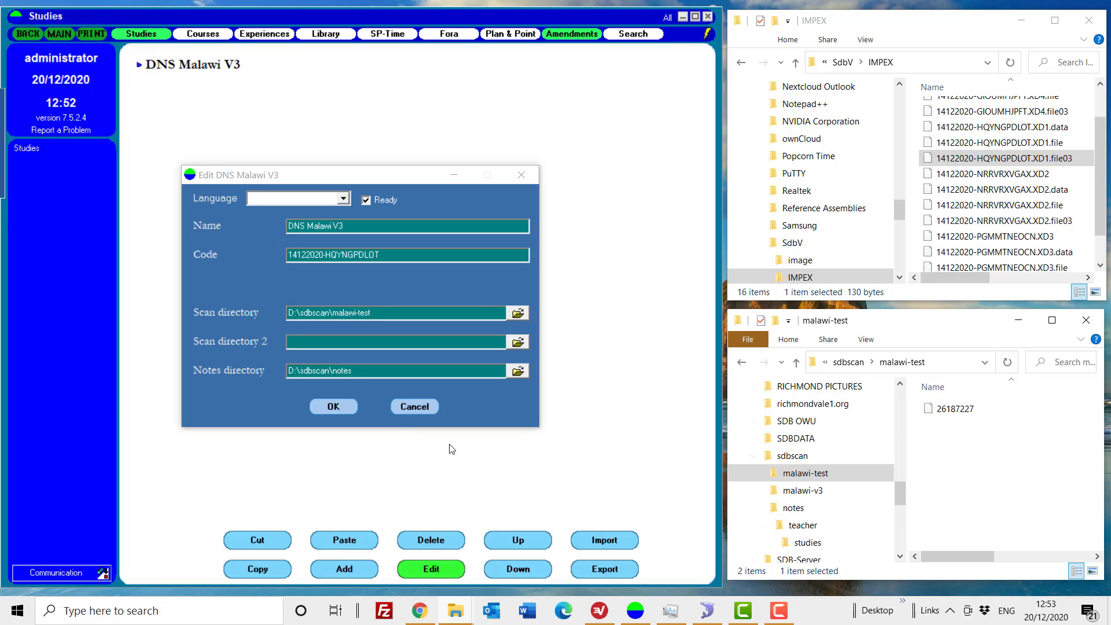
click(415, 407)
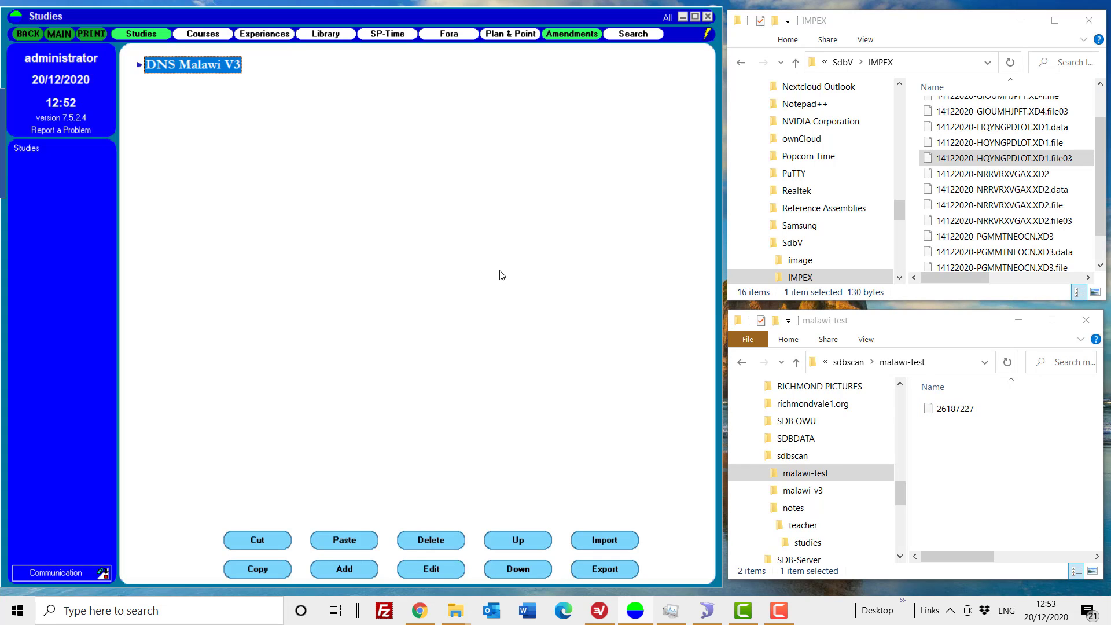
- Go back up to the sdbscan folder and select the DNS Malawi V3 class in Studies
click(797, 363)
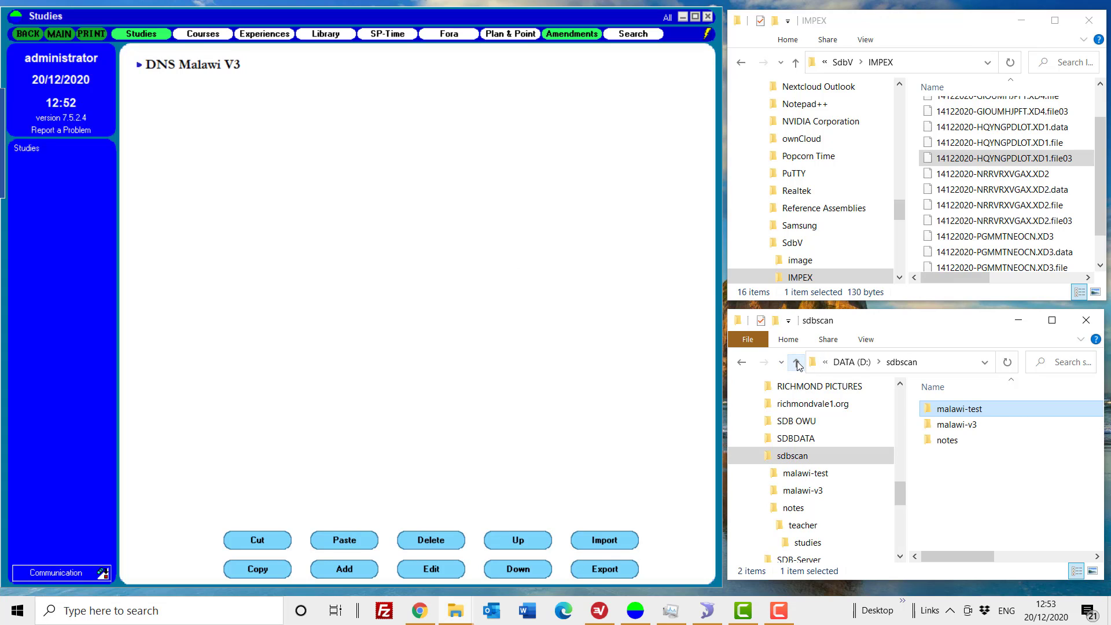
click(936, 475)
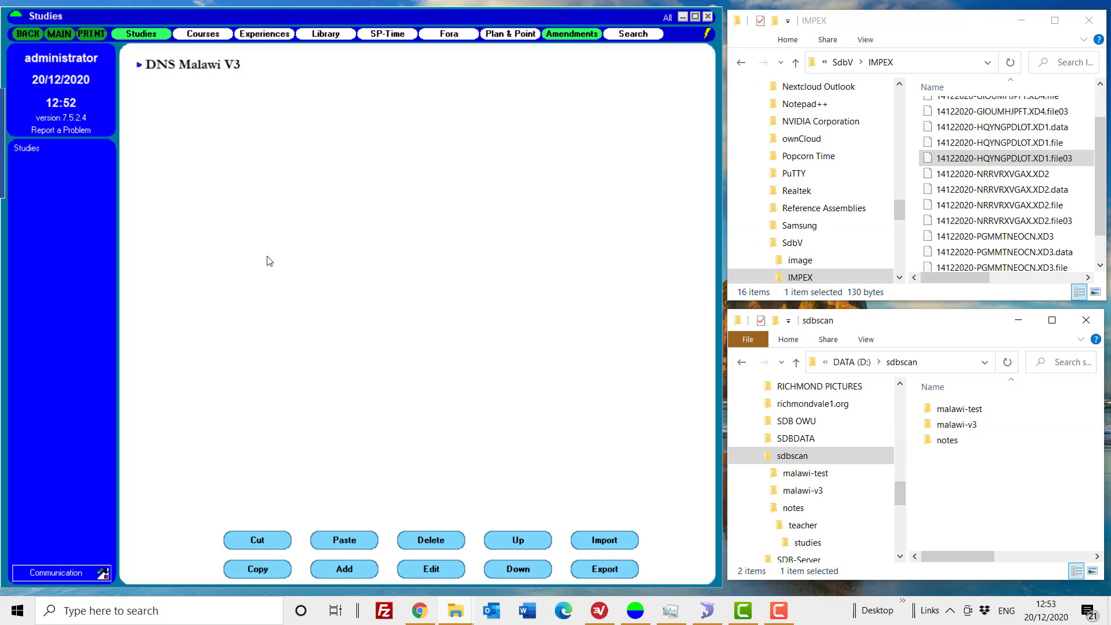
click(213, 70)
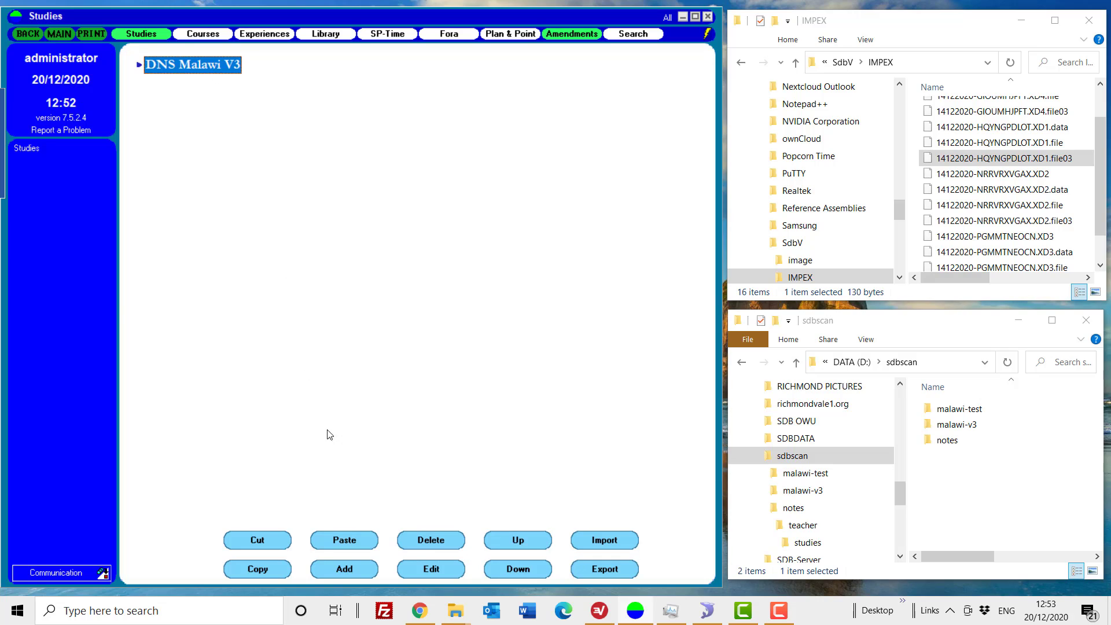
- Start adding a class named Import Subject and mark it as ready
click(357, 570)
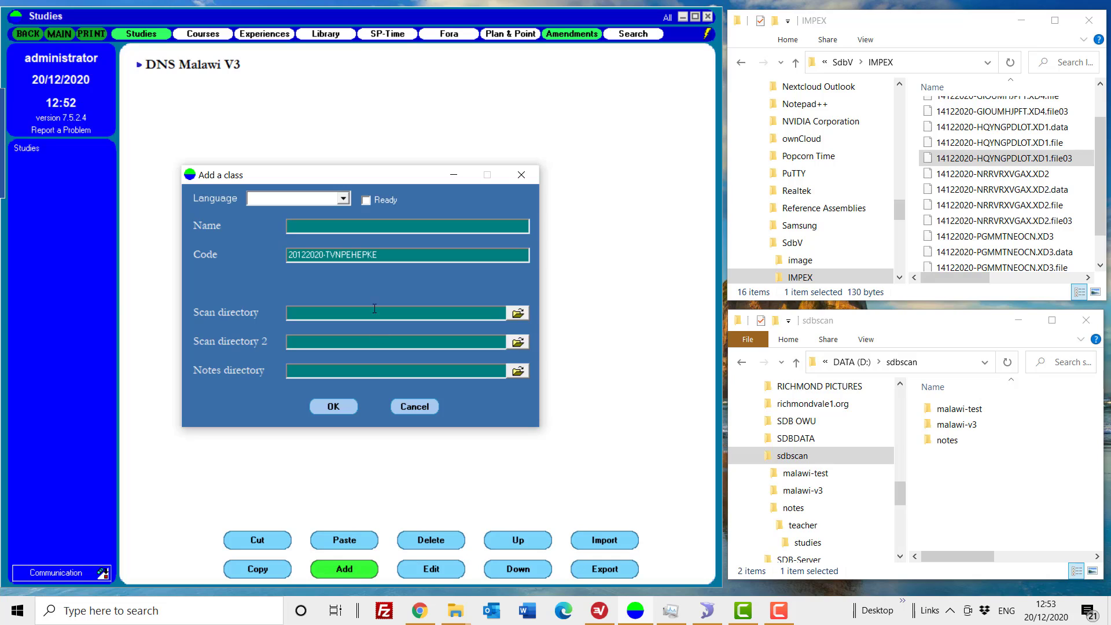
text(Import Subject)
- Create a folder named subject-test inside D:\sdbscan
right_click(945, 479)
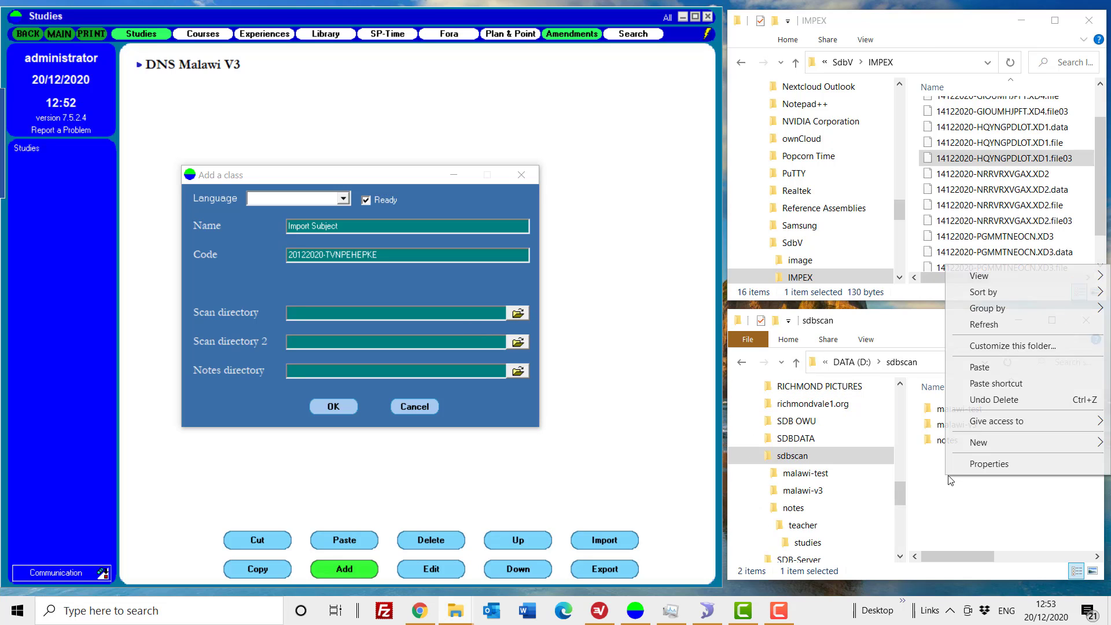
mouse_move(984, 444)
click(793, 260)
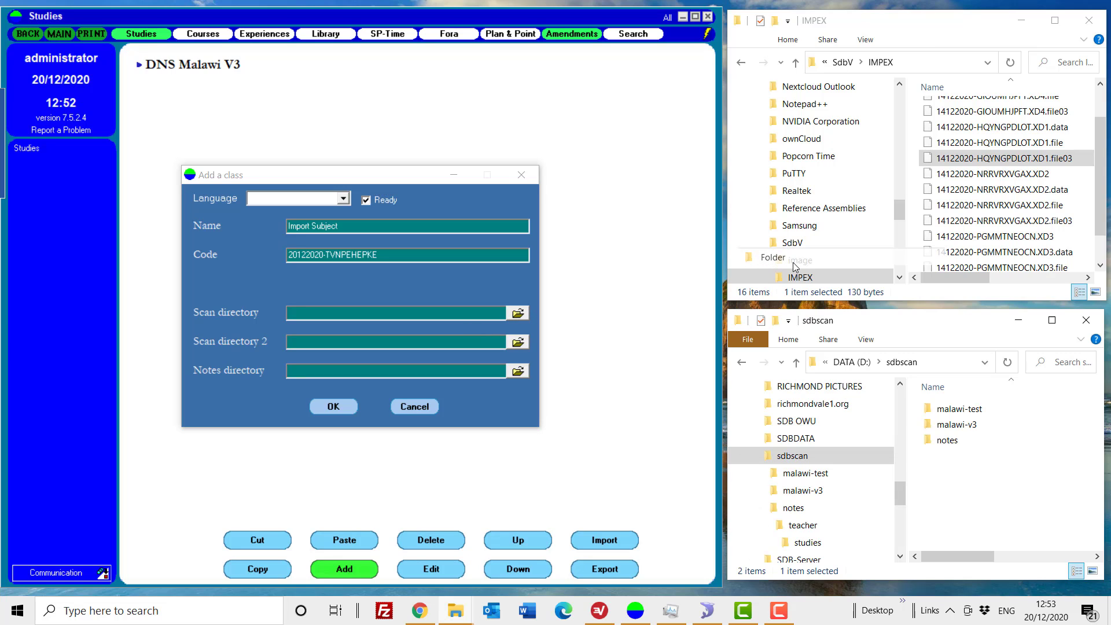
text(s)
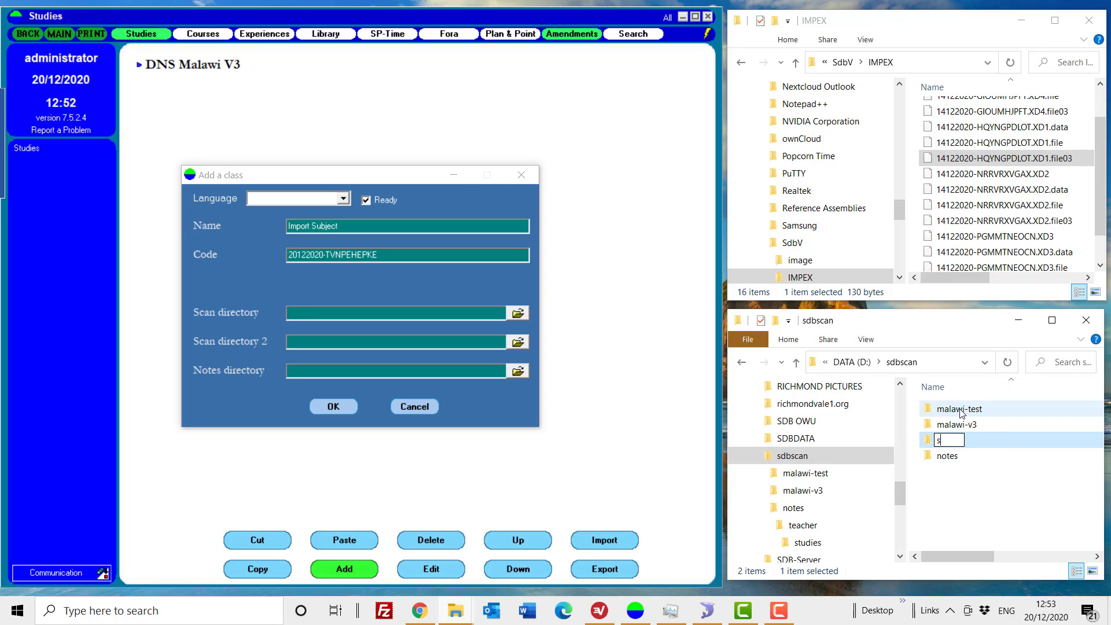
text(ubject-test)
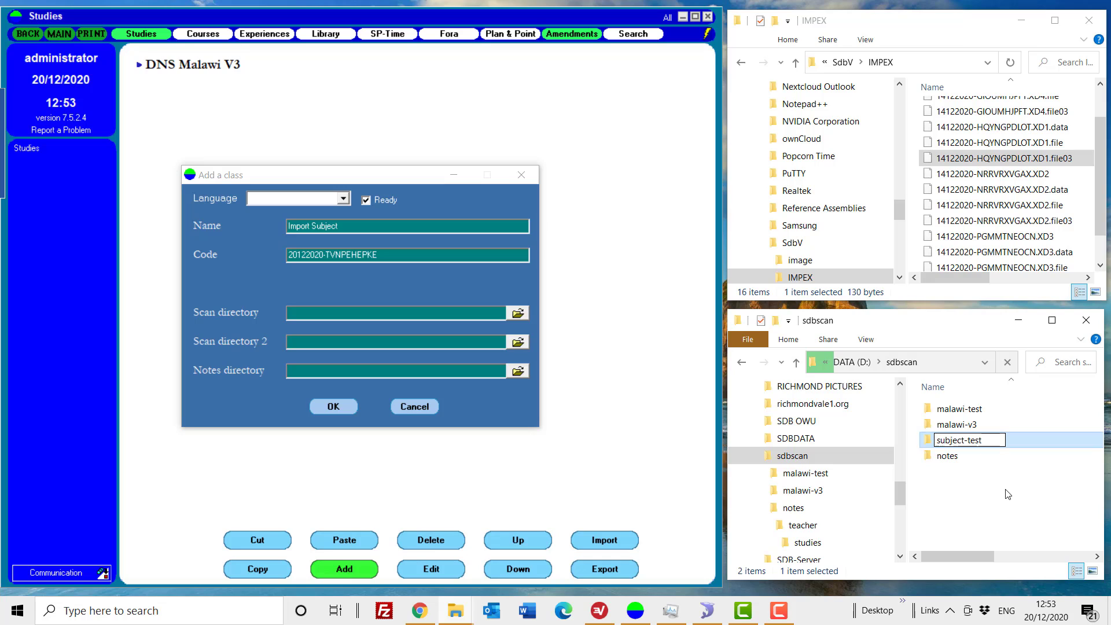
key(Escape)
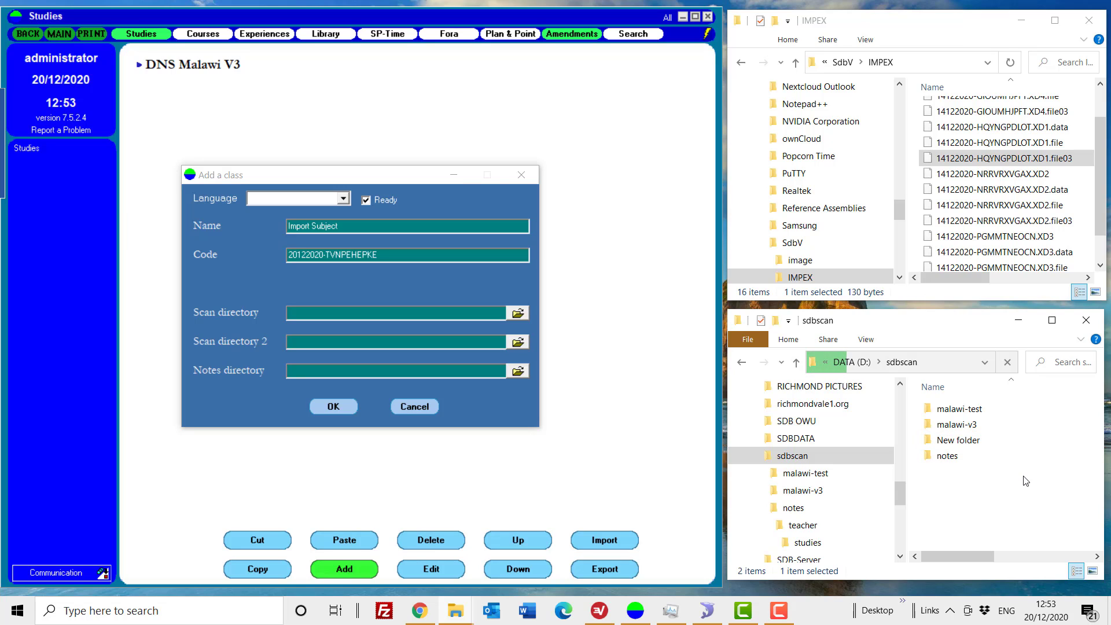
- Set the new class's scan directory to D:\sdbscan\subject-test
click(518, 313)
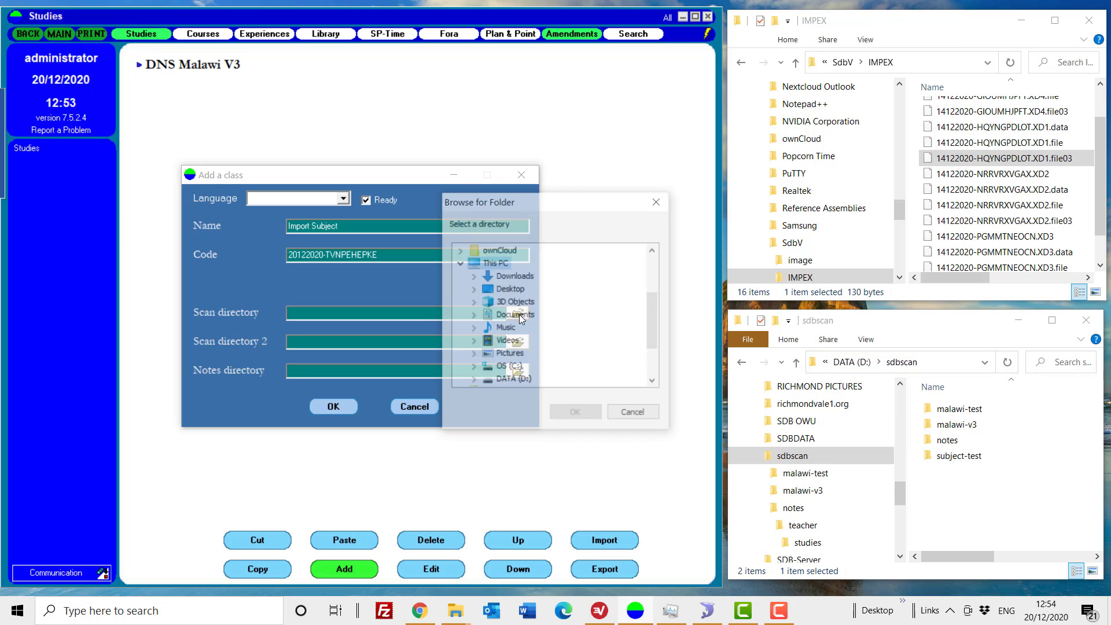
click(474, 382)
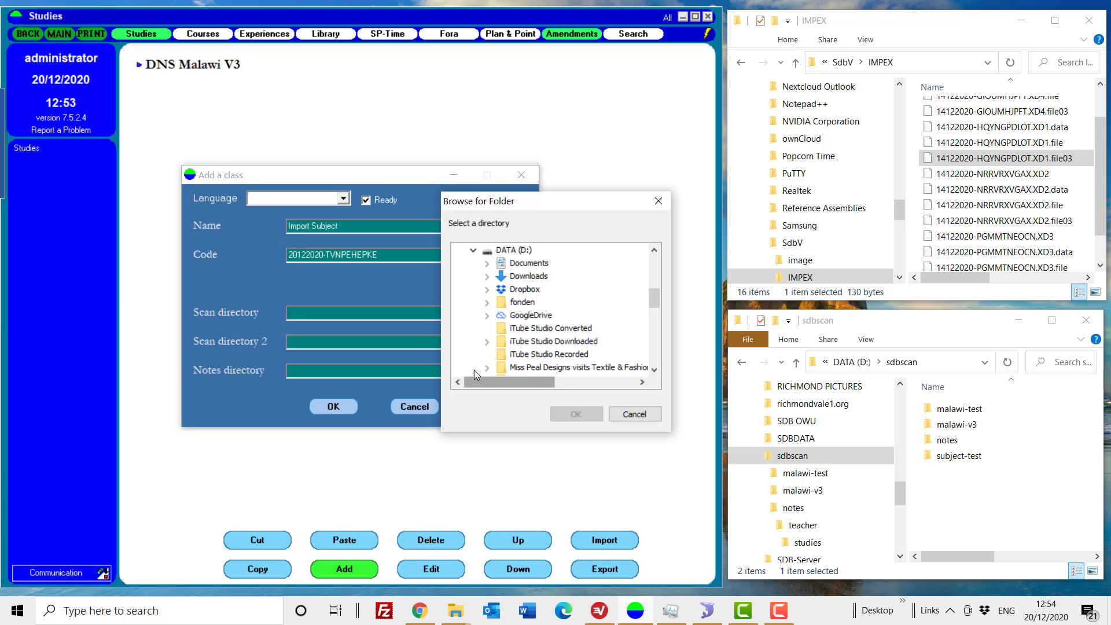
scroll(484, 353, down, 3)
scroll(492, 335, down, 2)
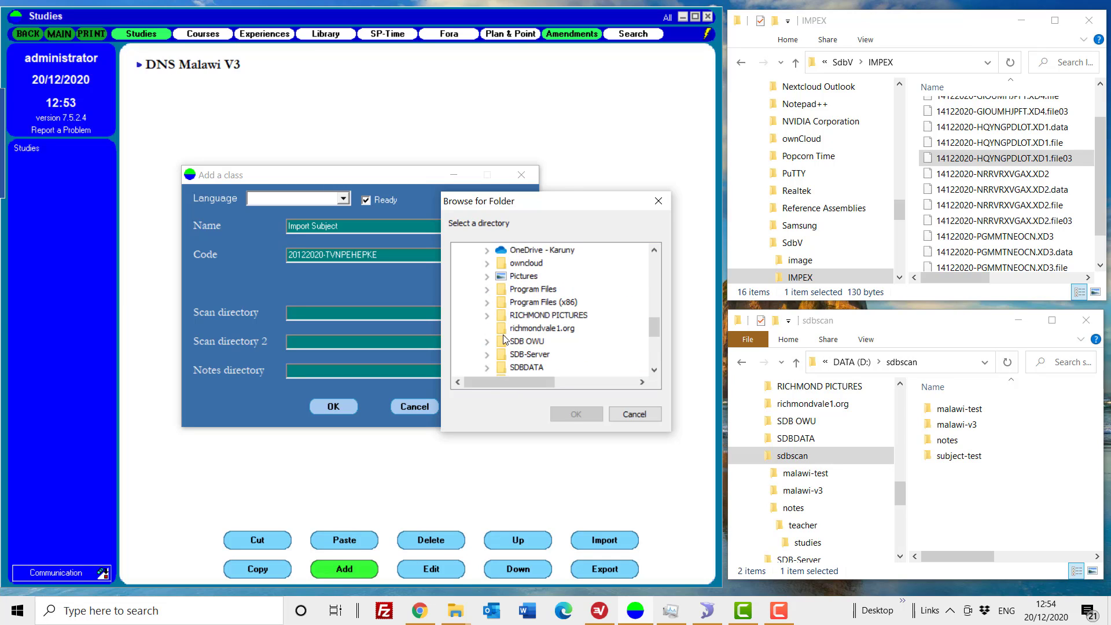
scroll(504, 338, down, 1)
double_click(516, 342)
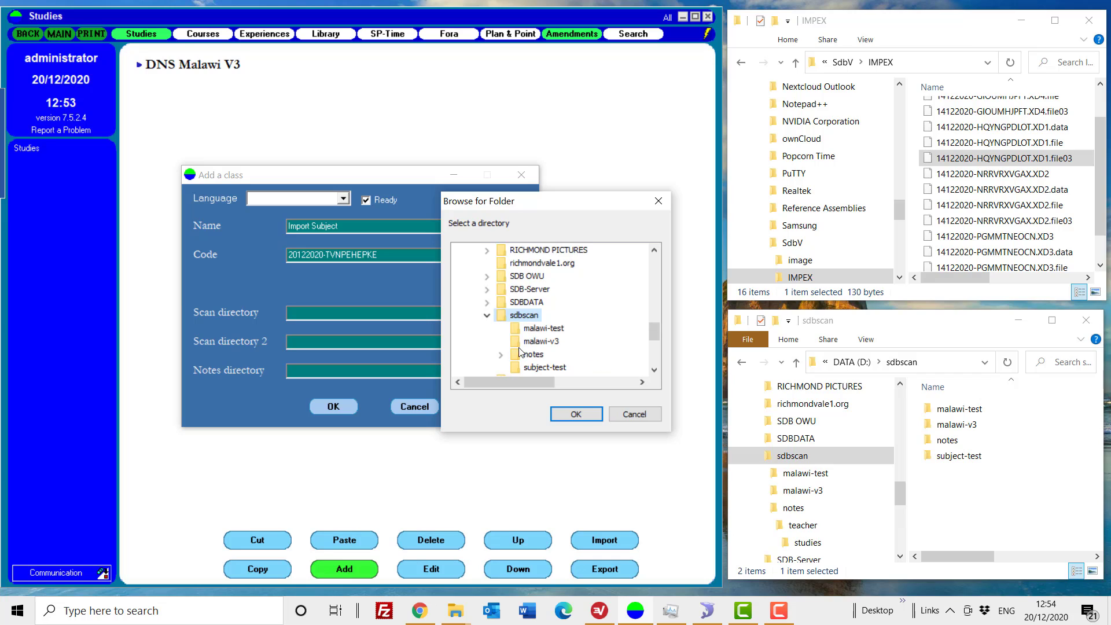
click(530, 368)
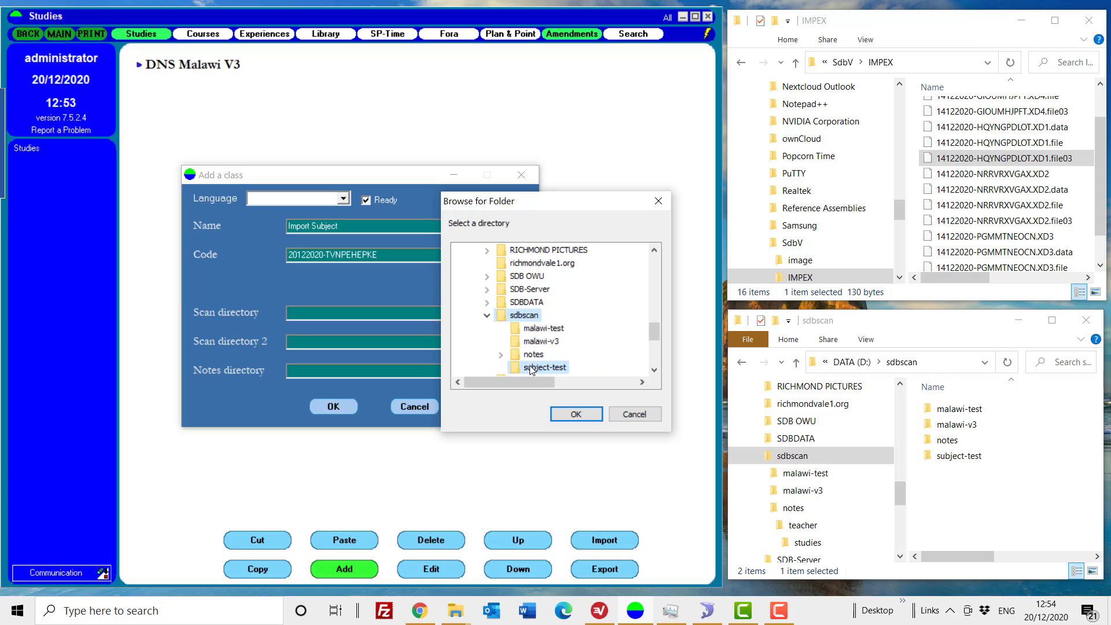
click(578, 414)
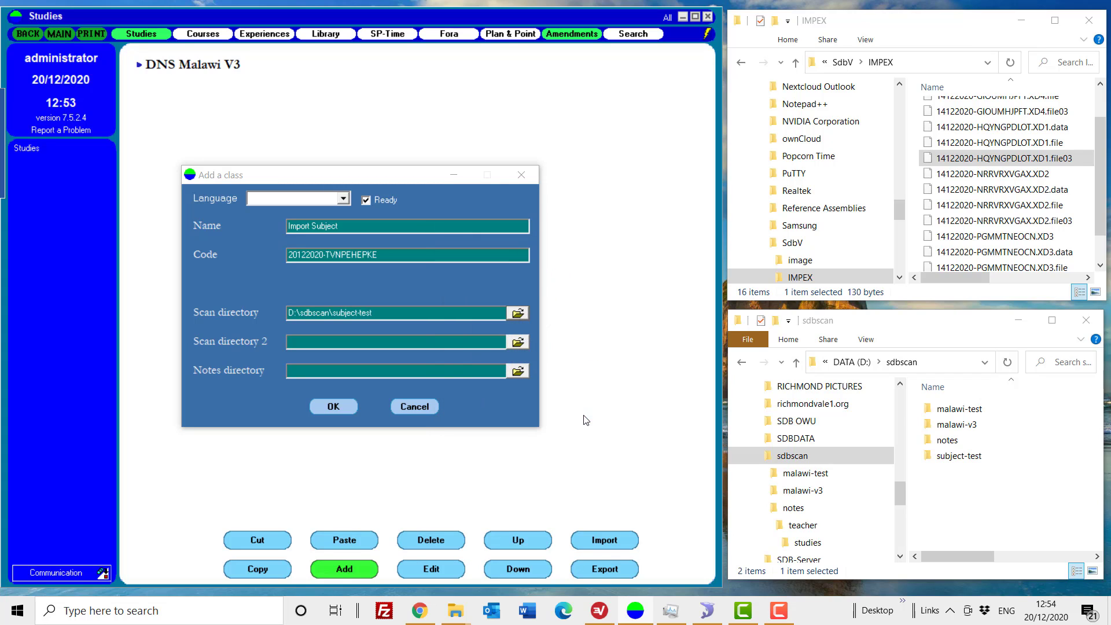
- Set the Import Subject class's notes directory to D:\sdbscan\notes and save the class
click(521, 371)
scroll(505, 367, down, 1)
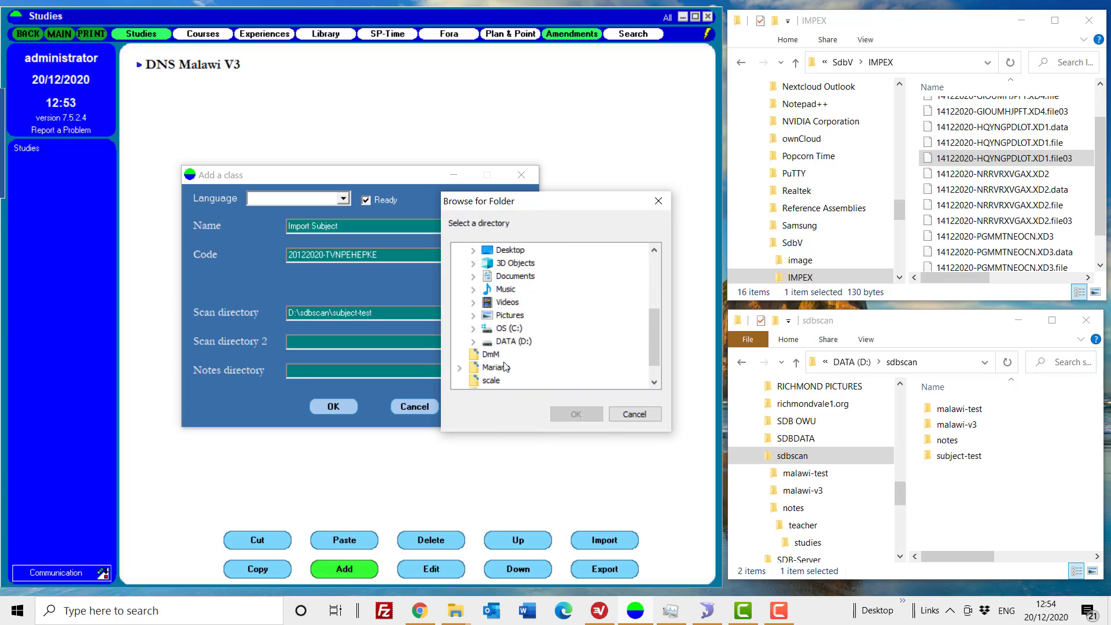
click(508, 342)
double_click(508, 343)
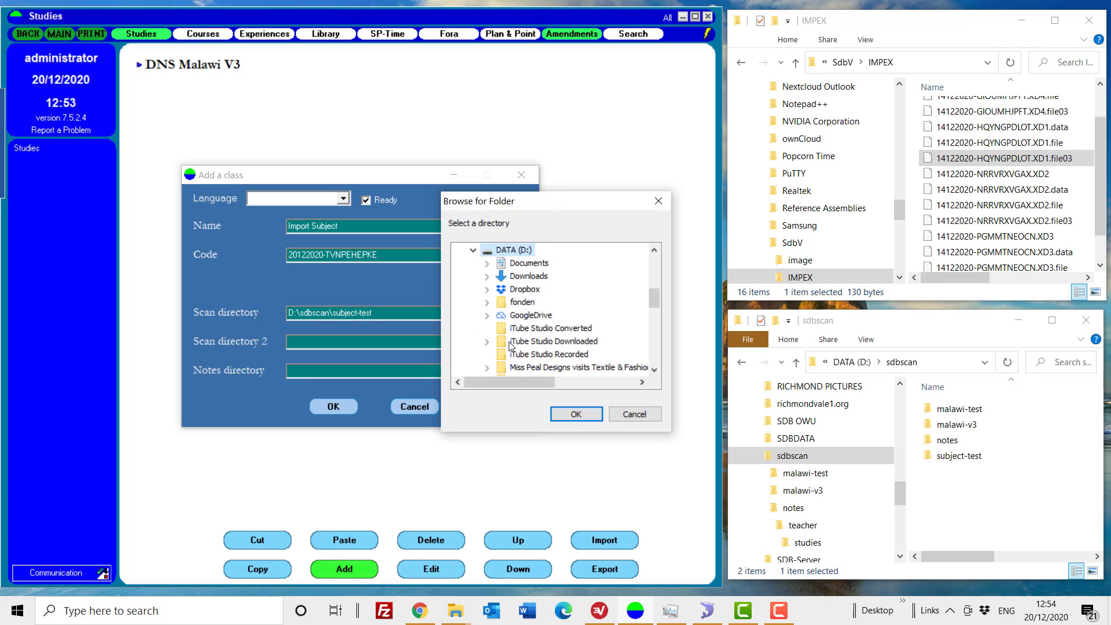
scroll(509, 344, down, 2)
scroll(510, 345, down, 2)
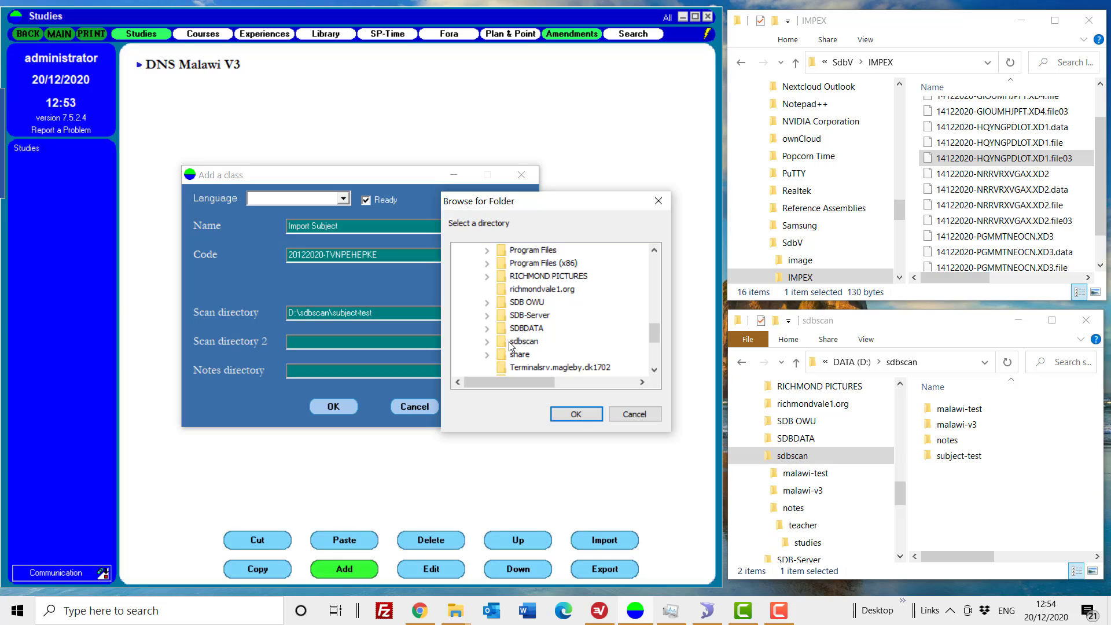
double_click(510, 342)
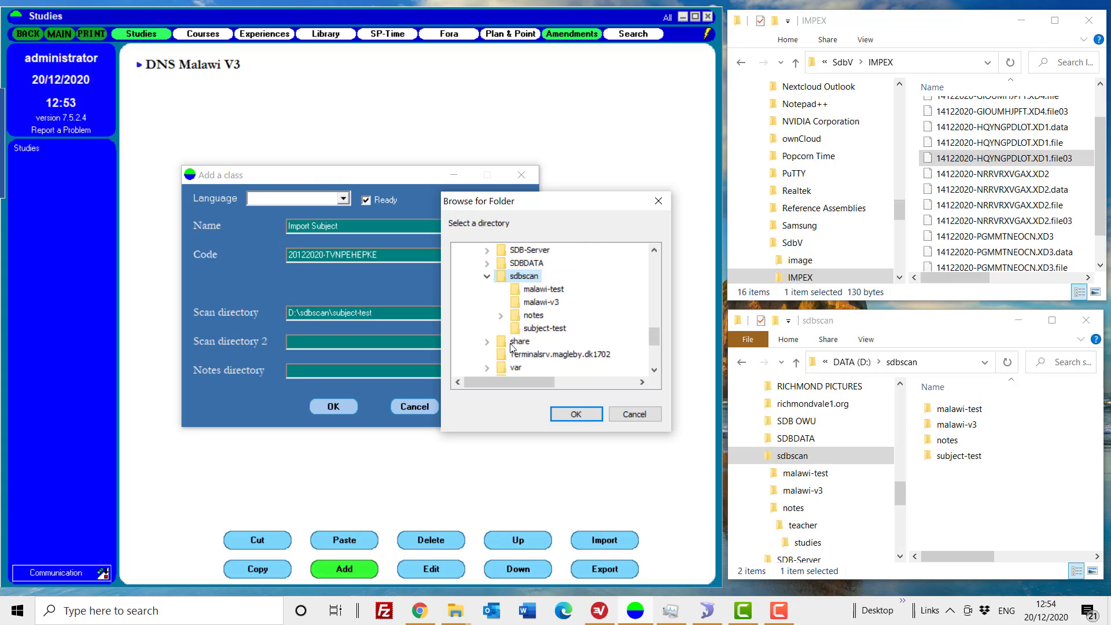
click(532, 316)
click(567, 413)
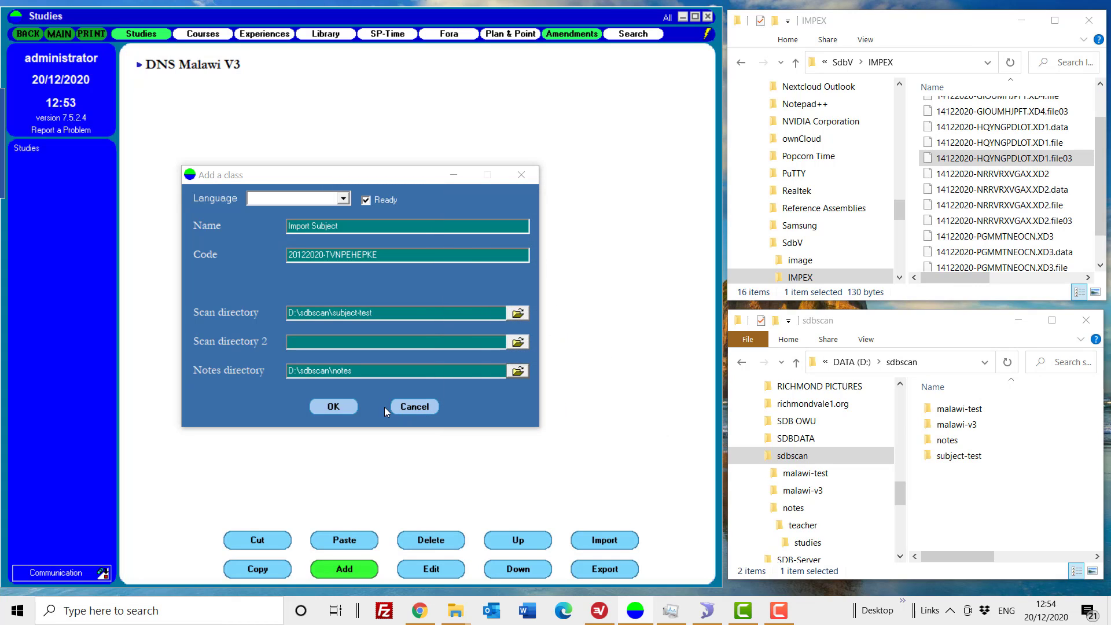
click(337, 405)
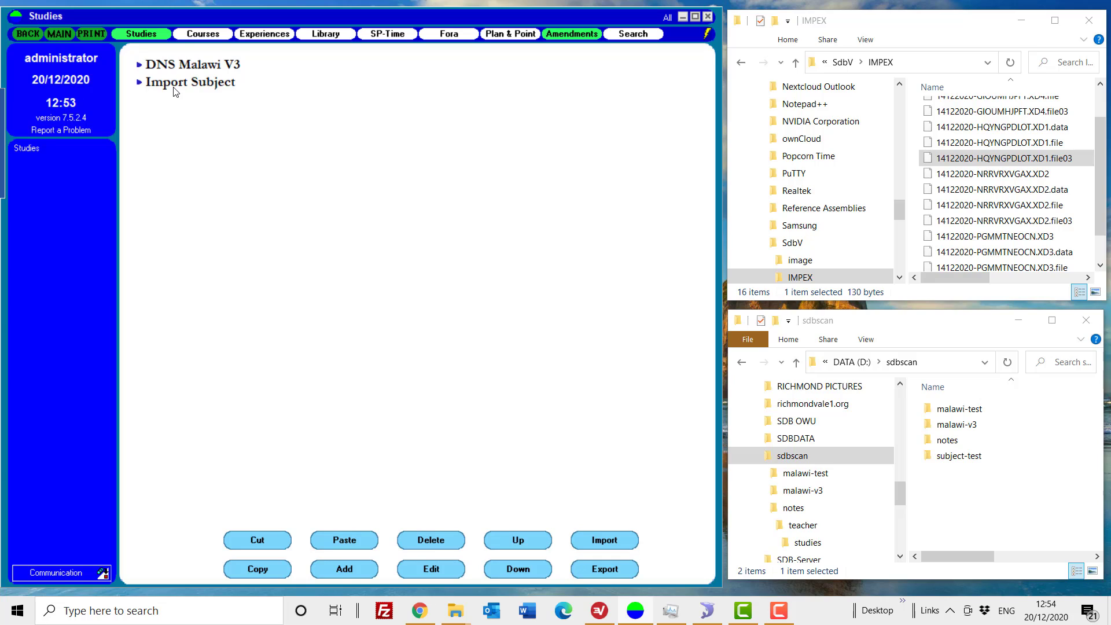
- Expand the Import Subject and DNS Malawi V3 classes, and select Import Subject's add-a-subject placeholder, cancelling the blank subject form
click(139, 84)
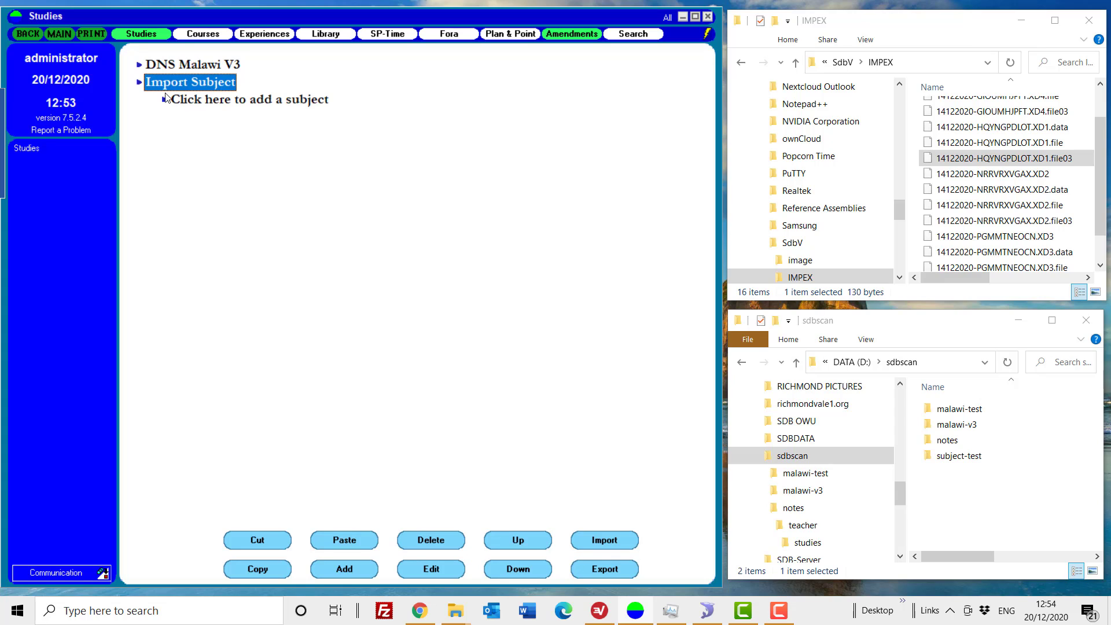
click(140, 65)
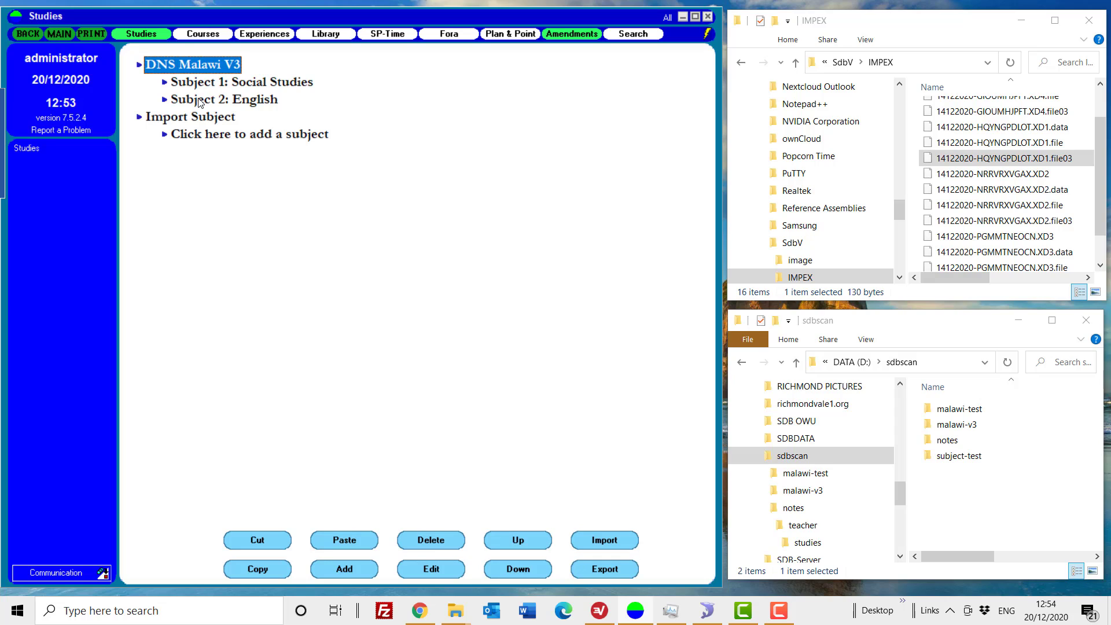
click(280, 137)
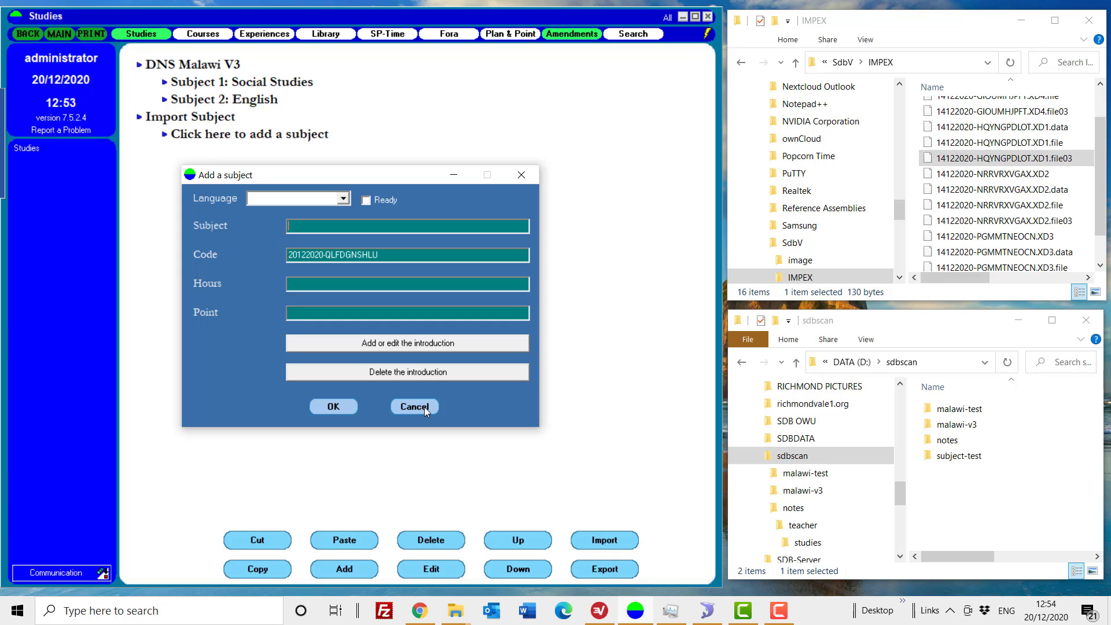
click(414, 406)
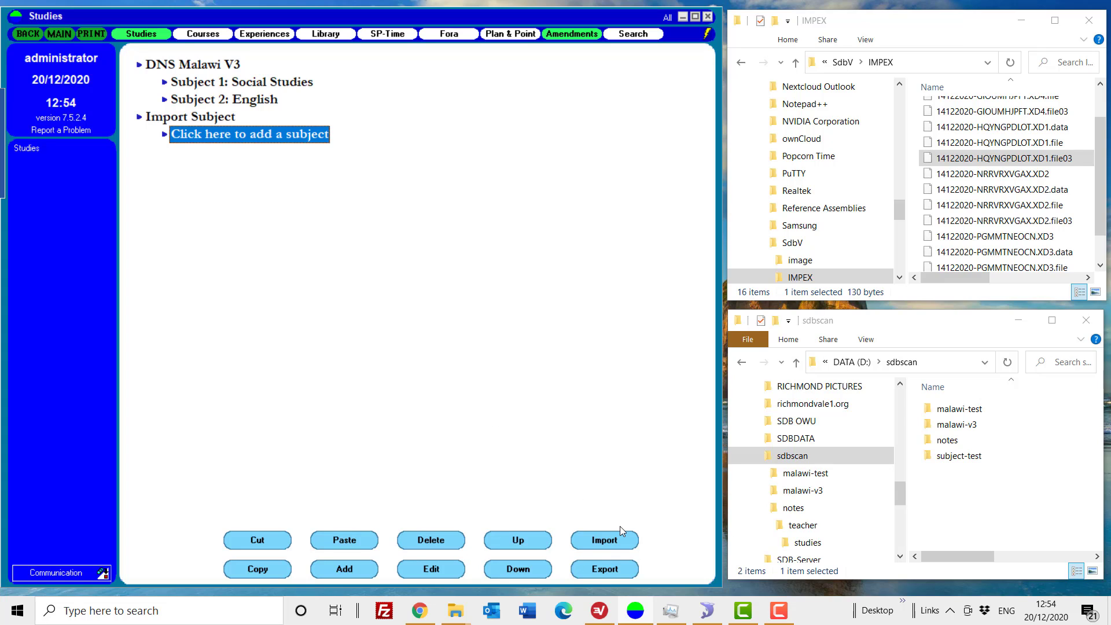
- Import Subject 1: Social Studies from 14122020-NRRVRXVGAX.XD2 into the Import Subject class with Overwrite All and Remark (Un-Ready)
click(596, 541)
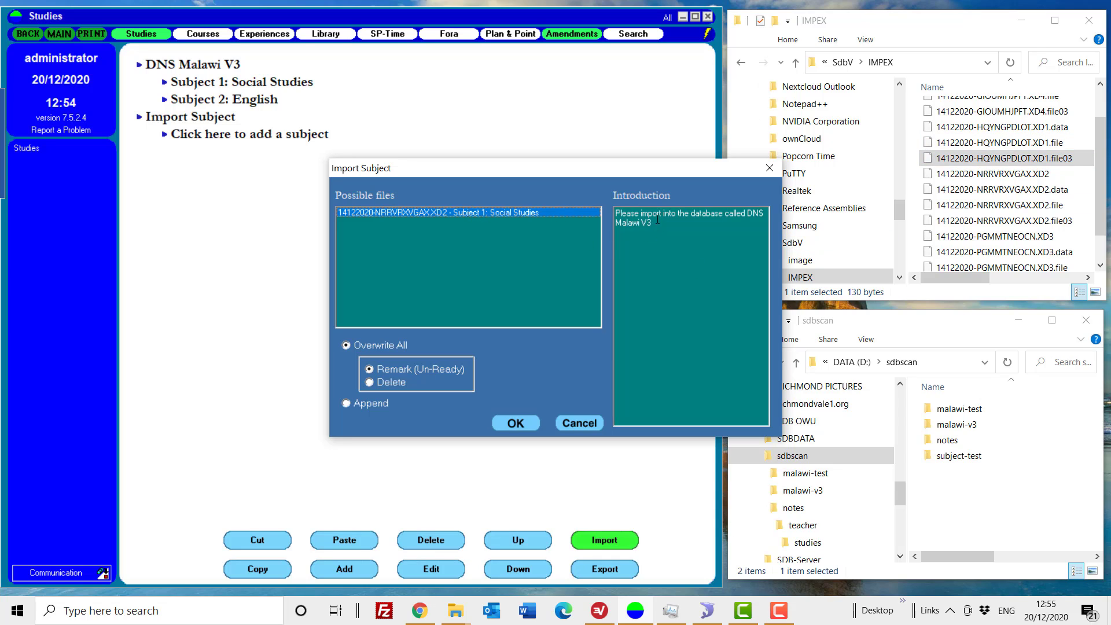
drag(658, 219, 616, 210)
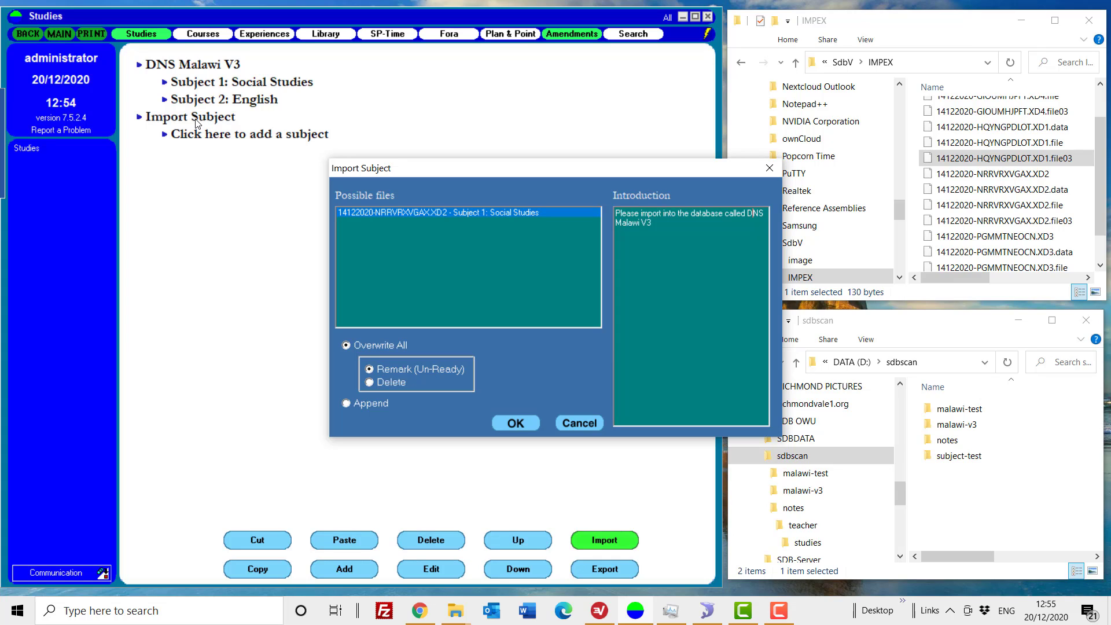
click(512, 423)
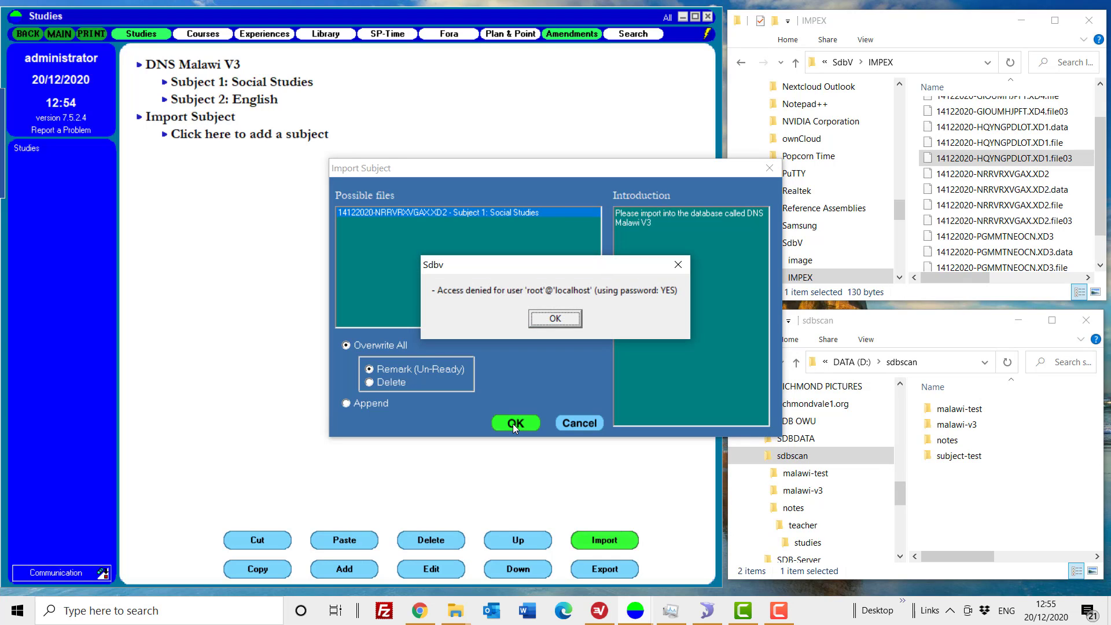
click(546, 322)
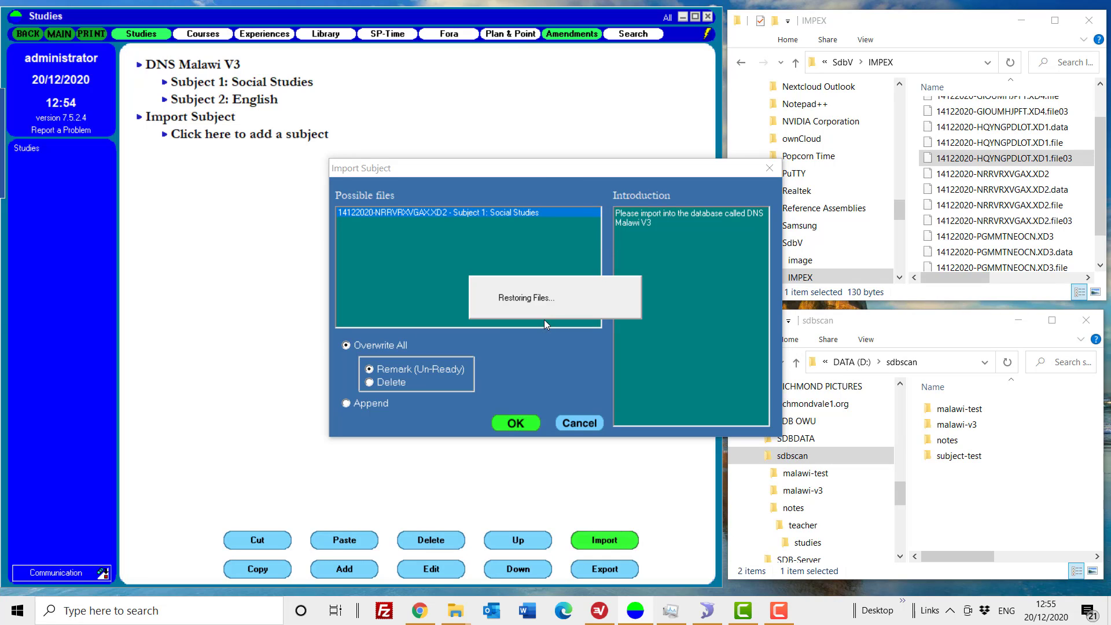
click(544, 320)
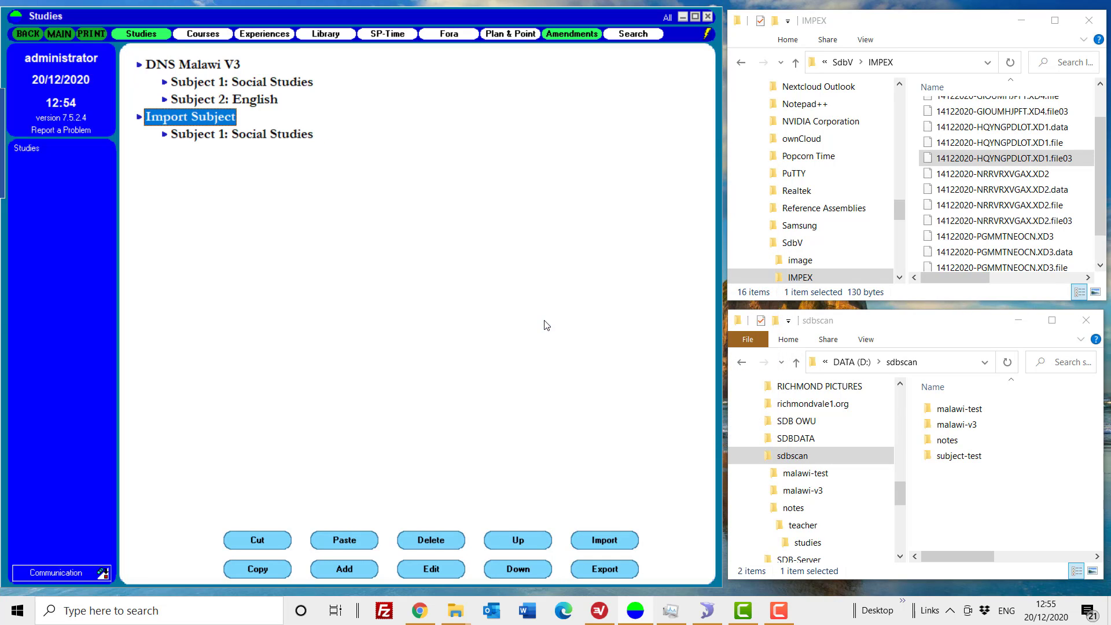
- View File 1 of the Teaching of Social studies task in Import Subject's Module 1, and close the PDF
click(166, 136)
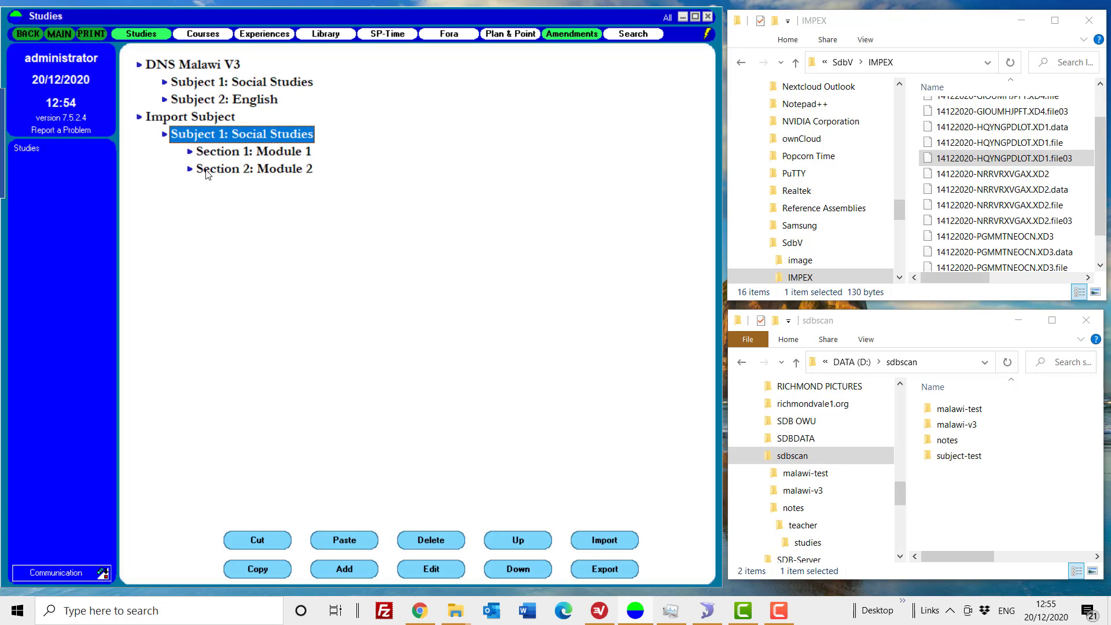
click(190, 152)
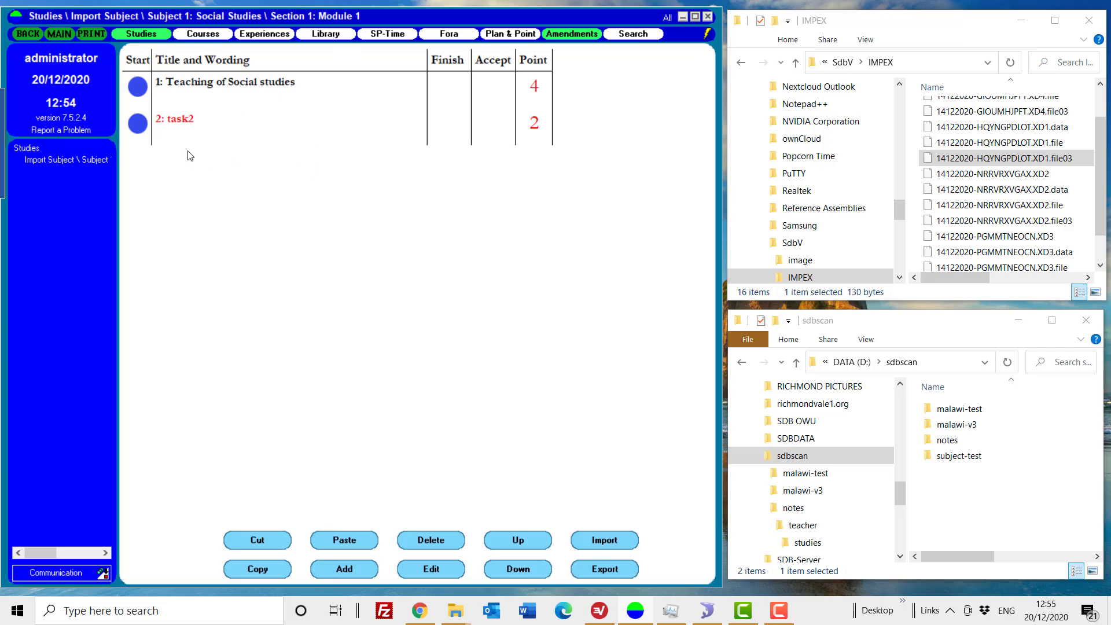
click(139, 88)
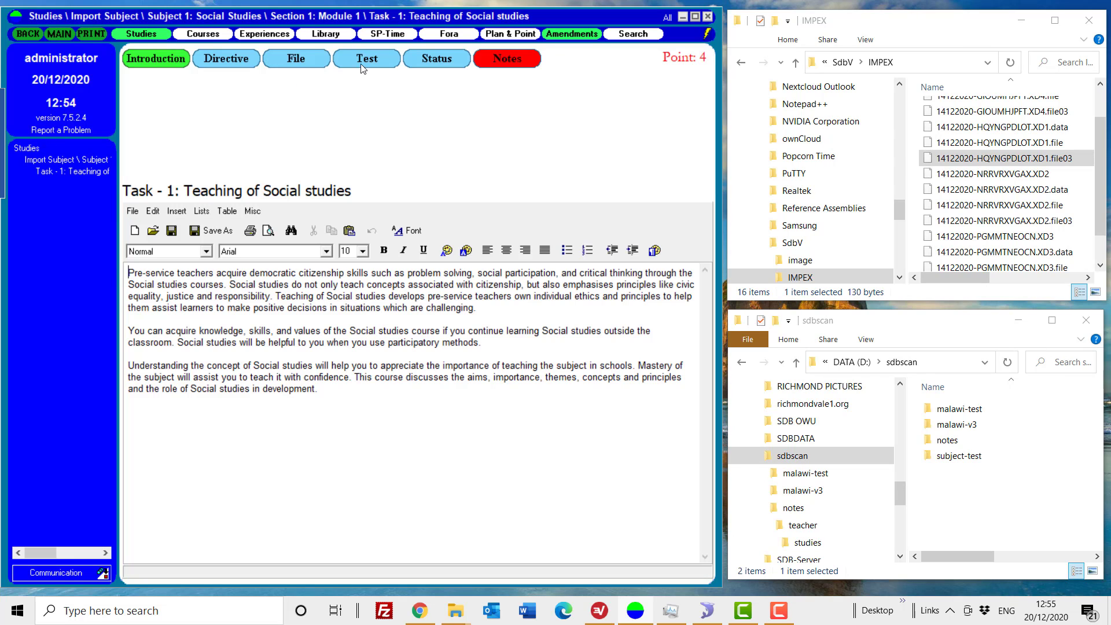
click(304, 60)
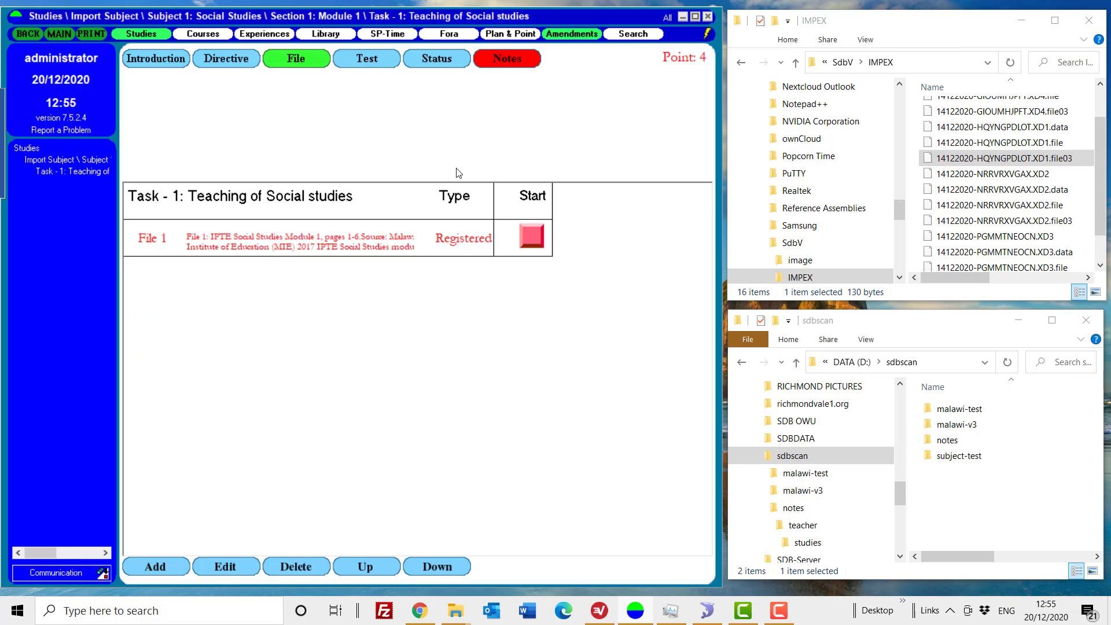
click(527, 238)
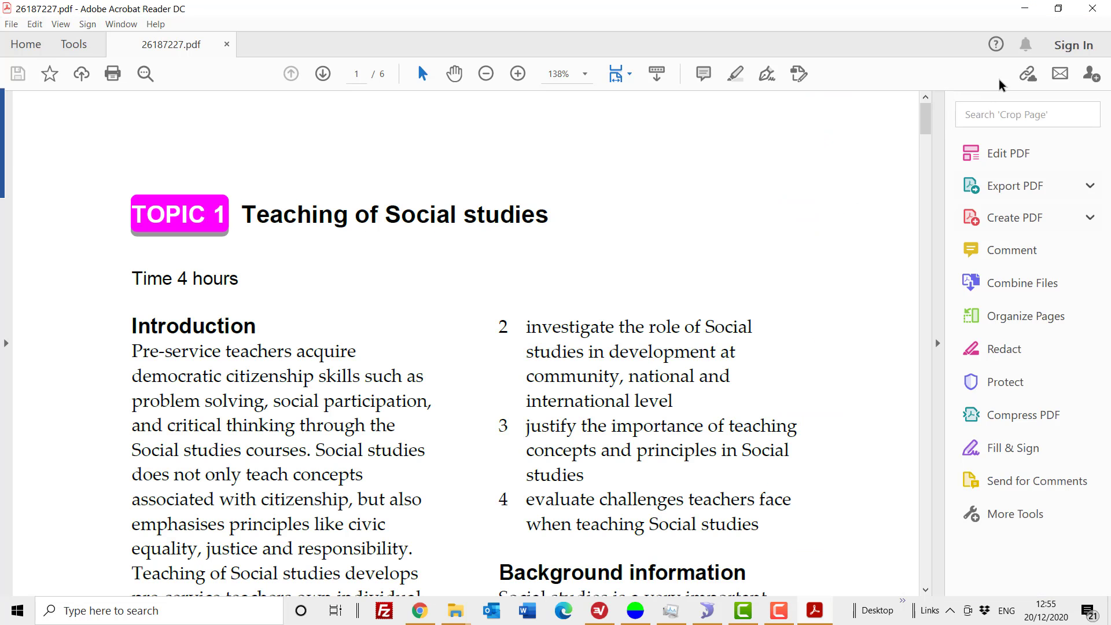
click(1092, 8)
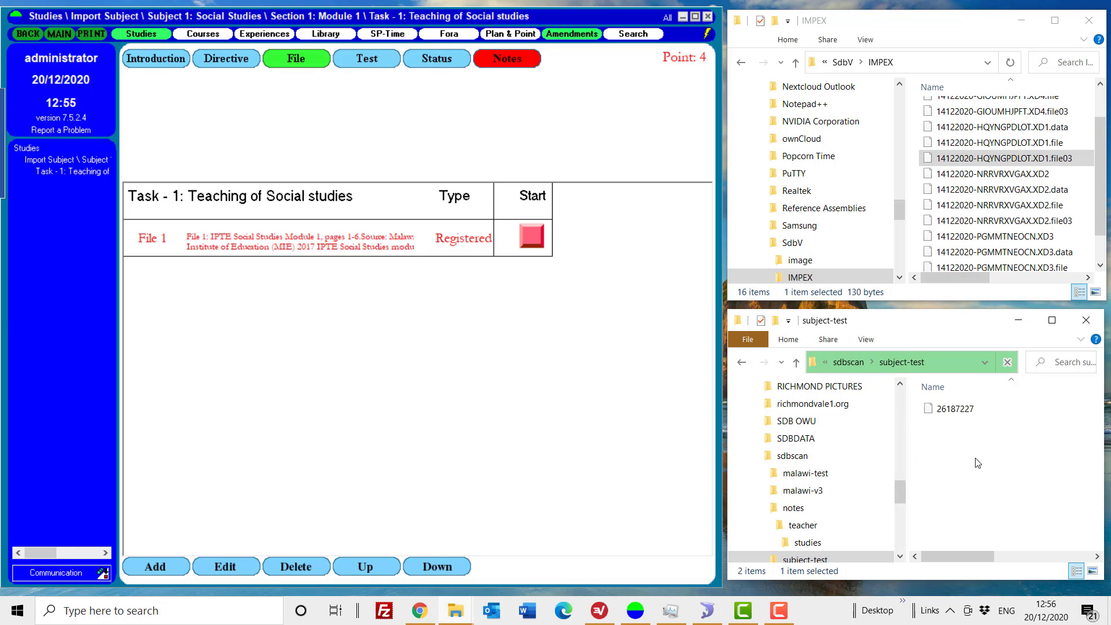
- Go back up from subject-test to the sdbscan folder and return to the class overview in Studies
click(796, 362)
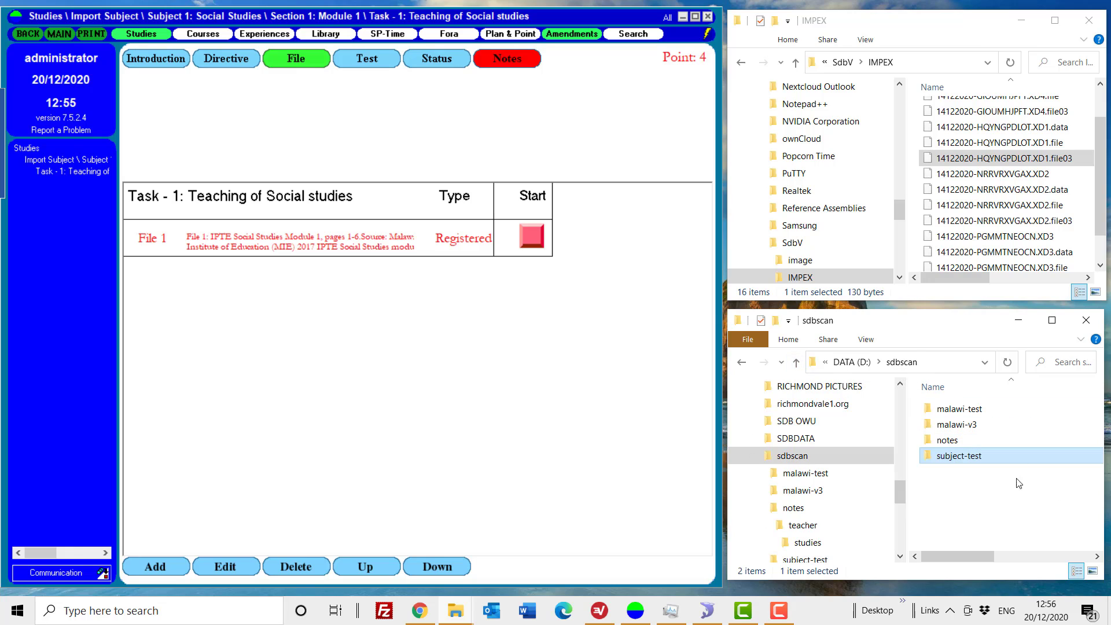
click(28, 35)
click(29, 35)
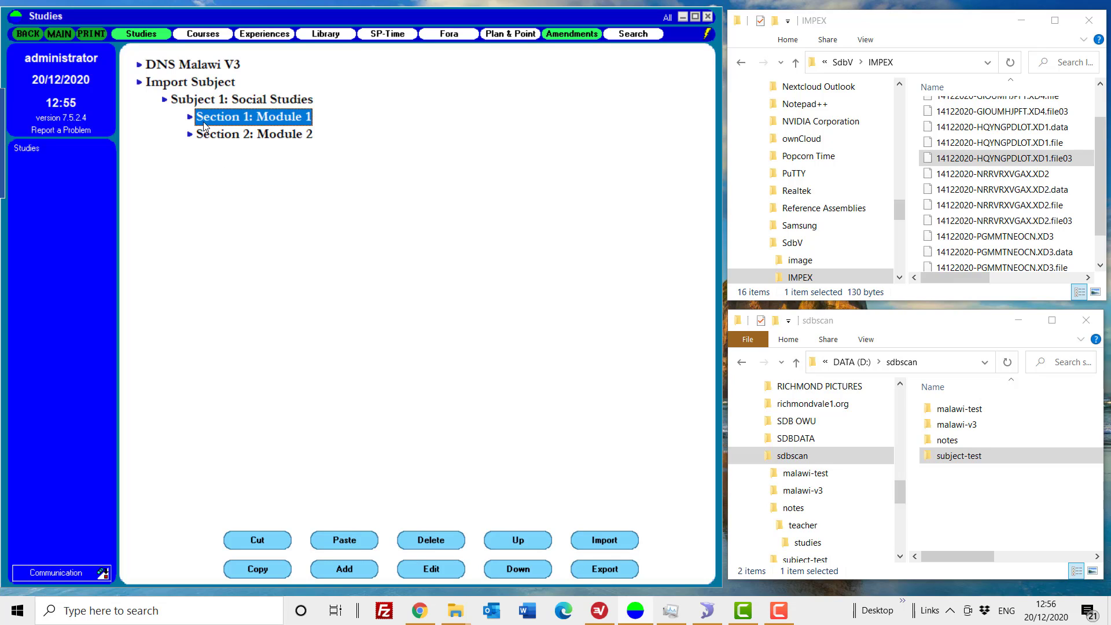
- Collapse the Import Subject class and start a new class named Import Section
click(140, 85)
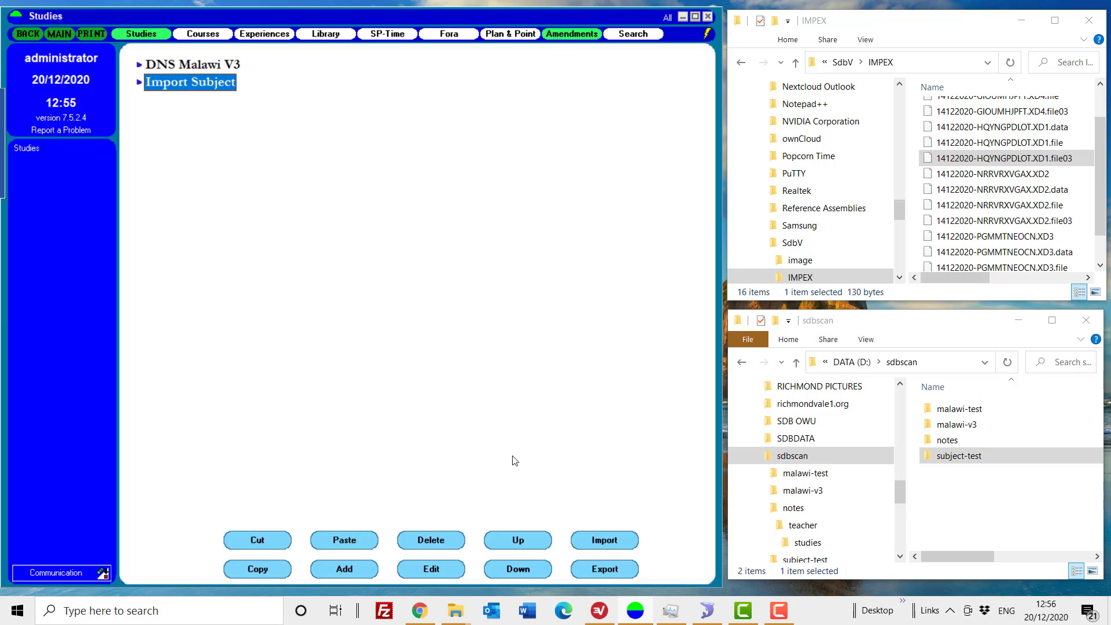
click(349, 569)
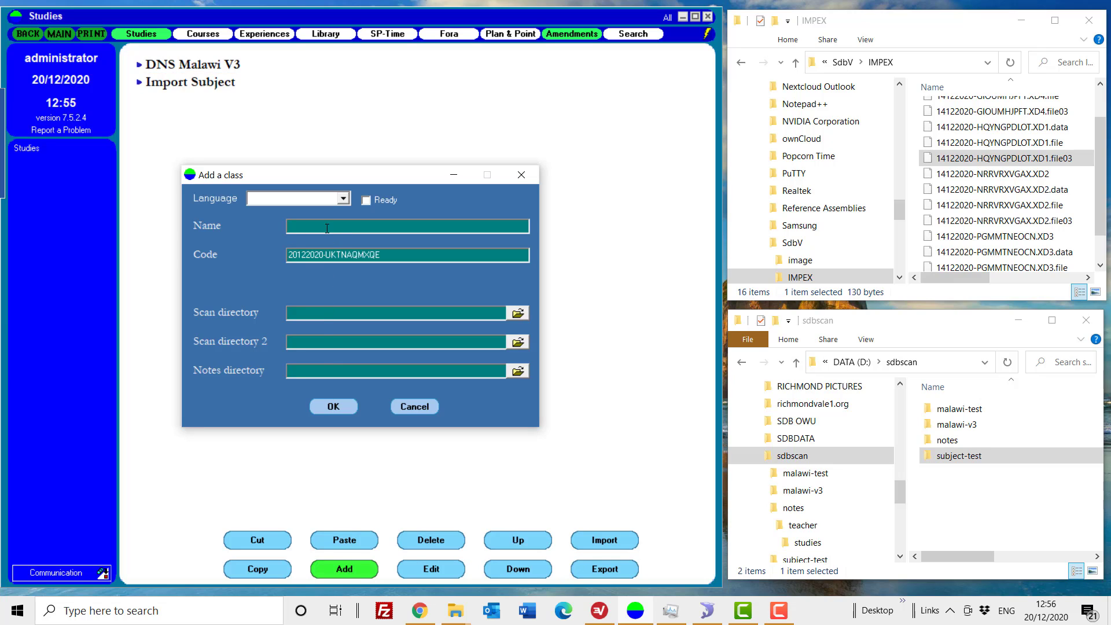
text(Import Section)
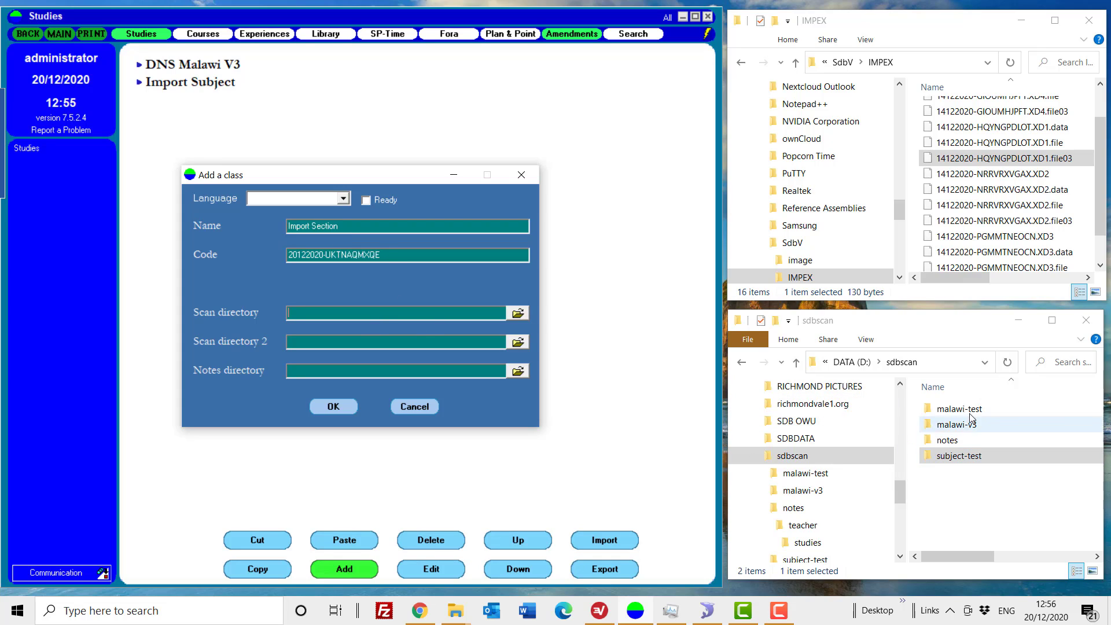
- Create a new folder named section-test inside D:\sdbscan
click(972, 455)
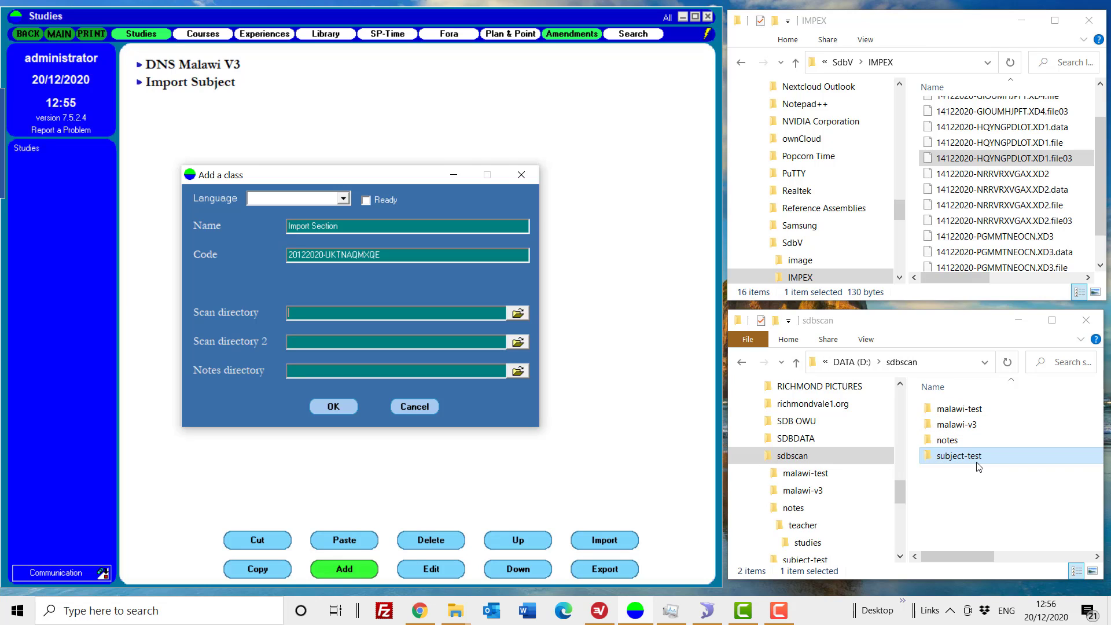
right_click(965, 490)
mouse_move(982, 457)
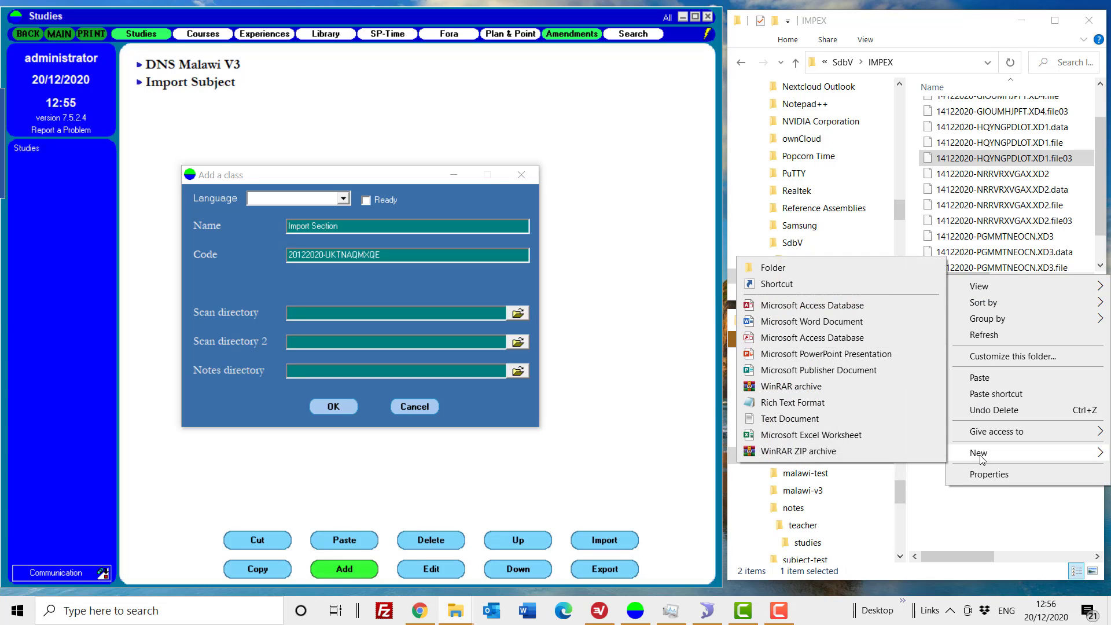
click(774, 267)
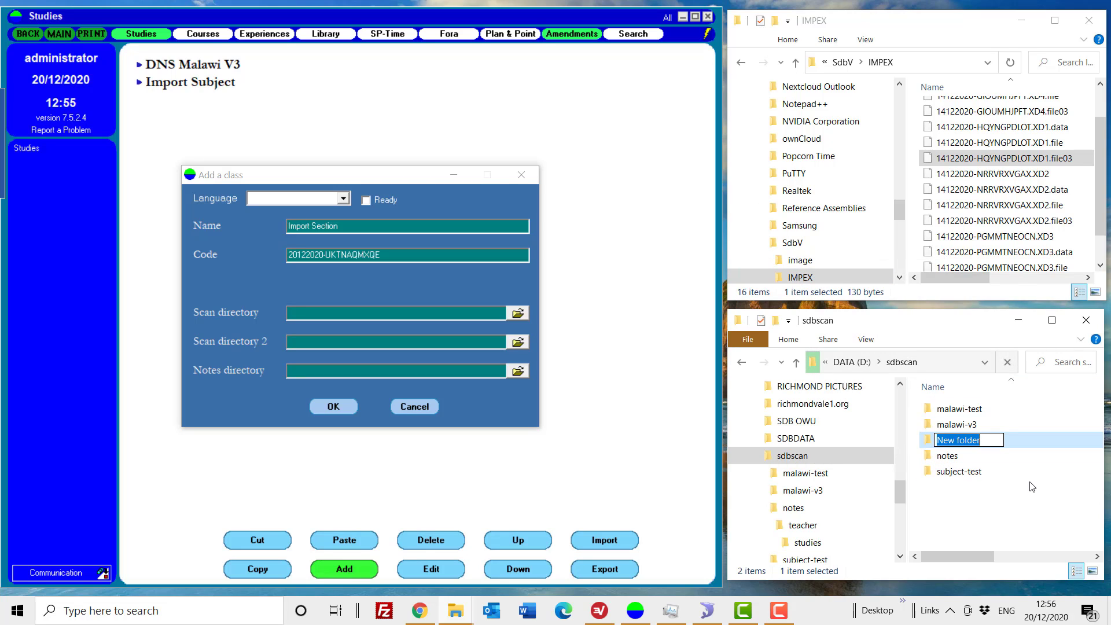
text(s)
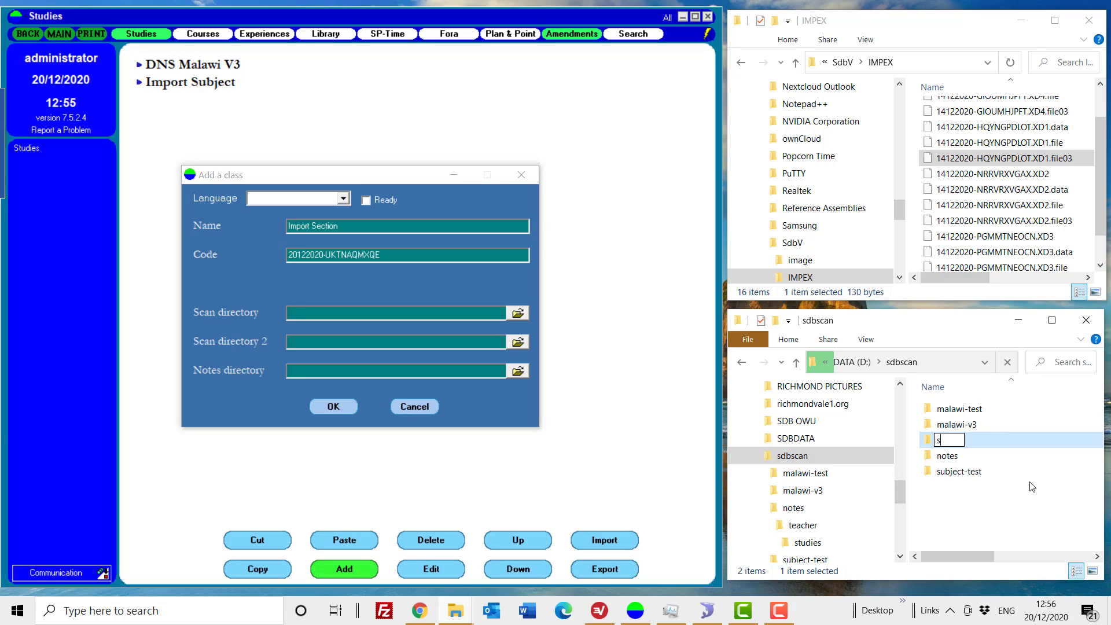
text(ection-imp)
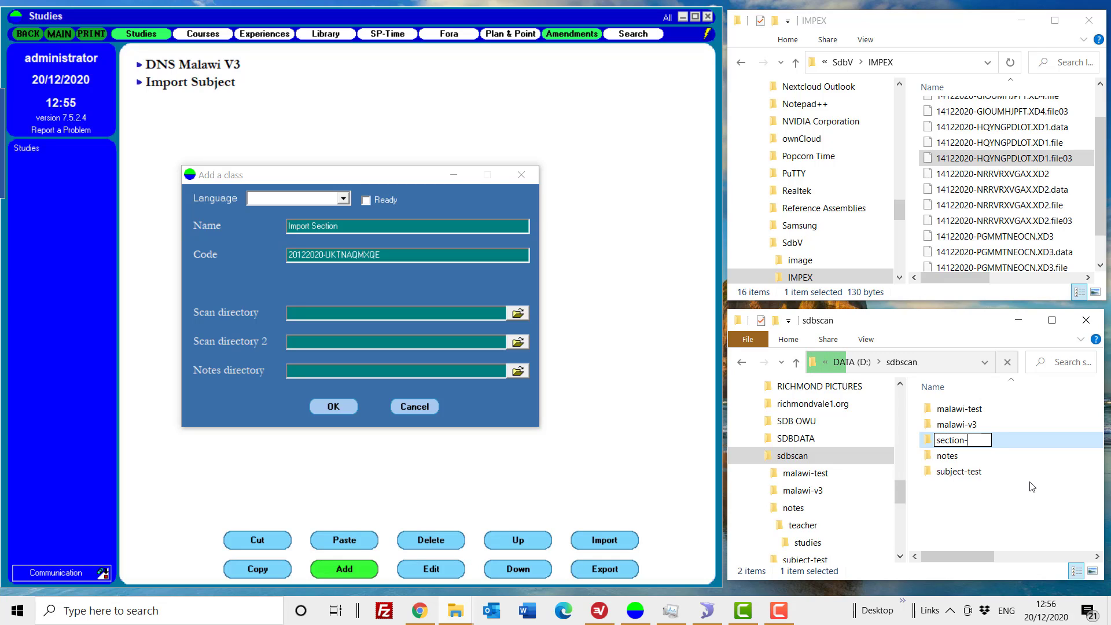
key(BackSpace)
key(BackSpace)
key(BackSpace)
text(test)
click(1028, 485)
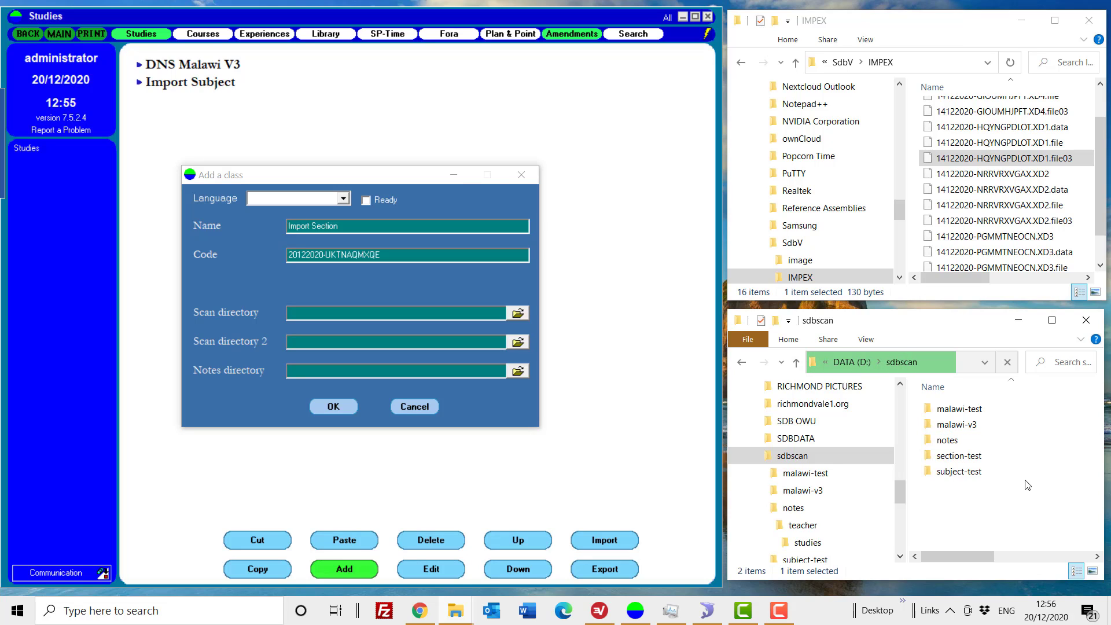
- Set the new class's scan directory to D:\sdbscan\section-test
click(523, 313)
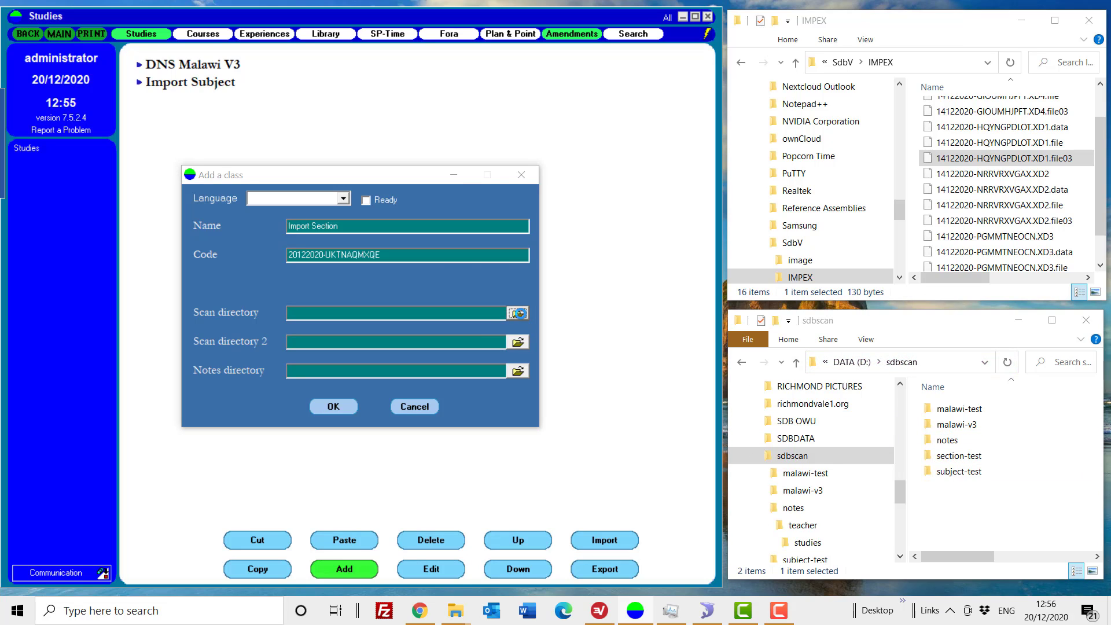
click(506, 379)
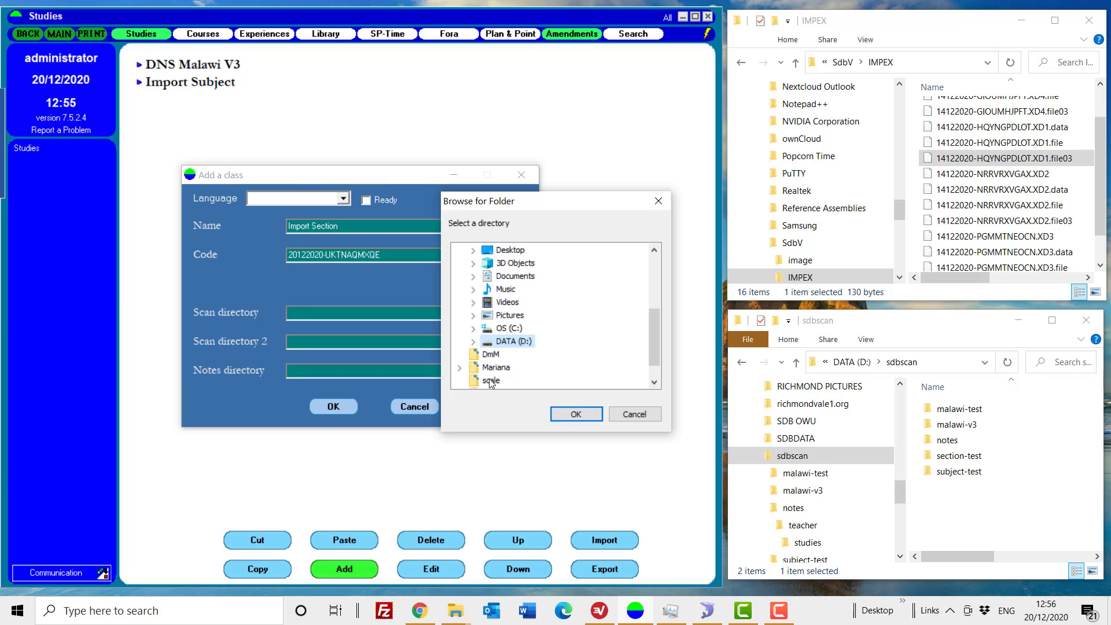
scroll(486, 382, down, 2)
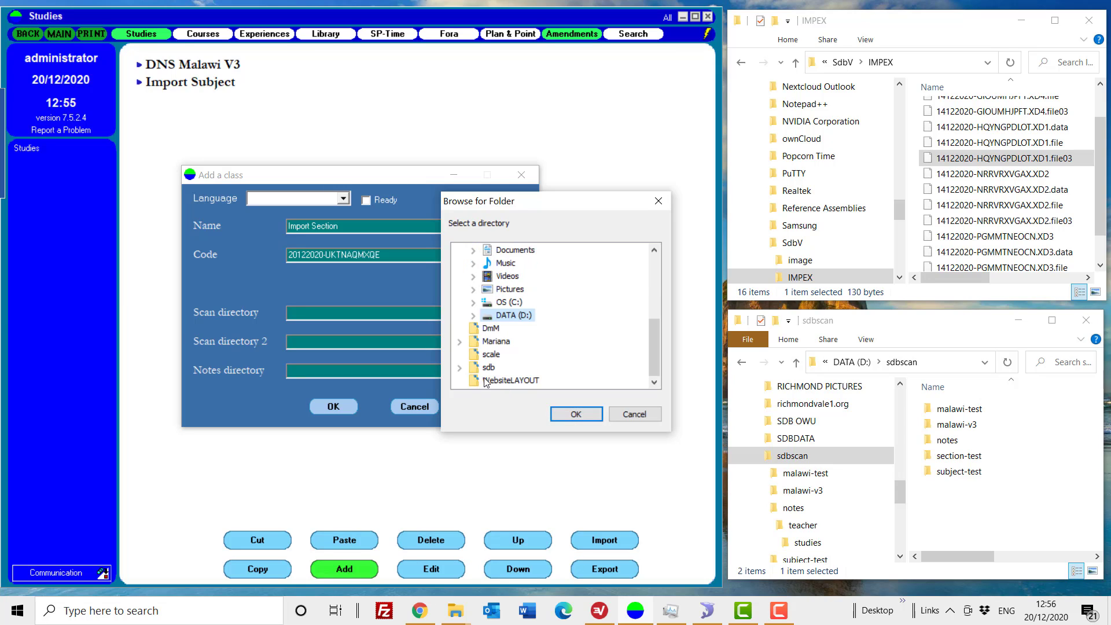
click(473, 315)
scroll(538, 347, down, 4)
scroll(538, 347, down, 3)
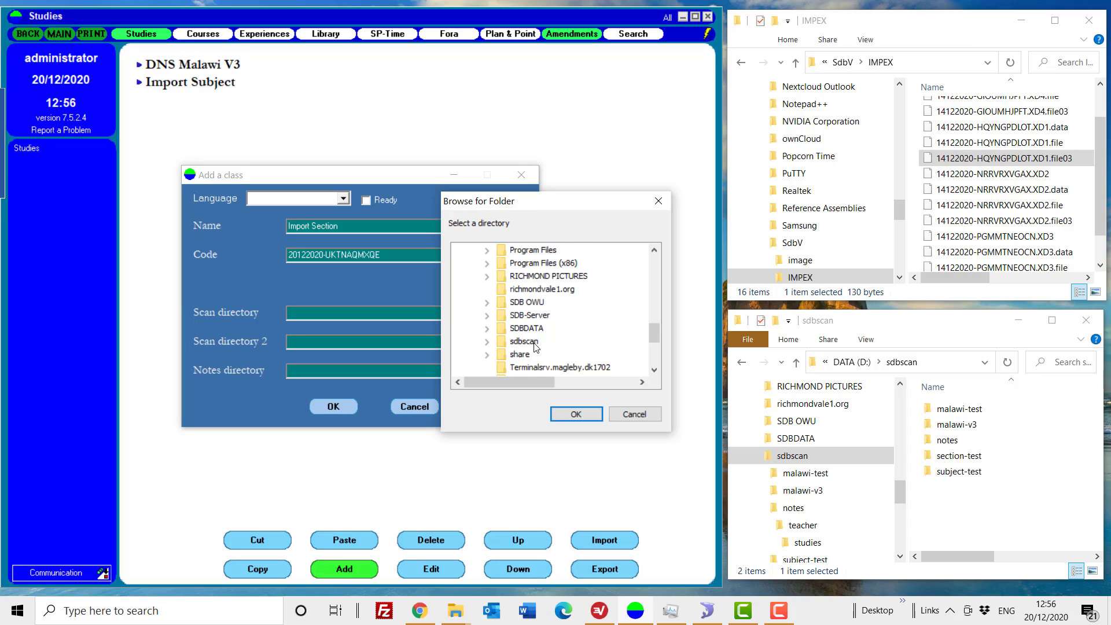
double_click(537, 342)
click(544, 355)
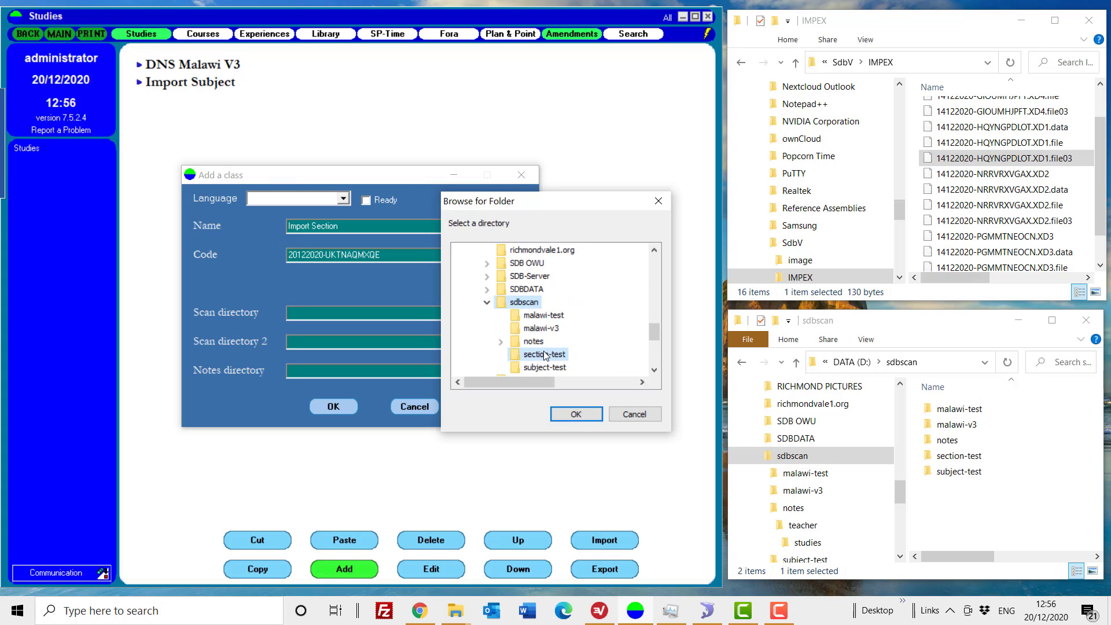
click(576, 413)
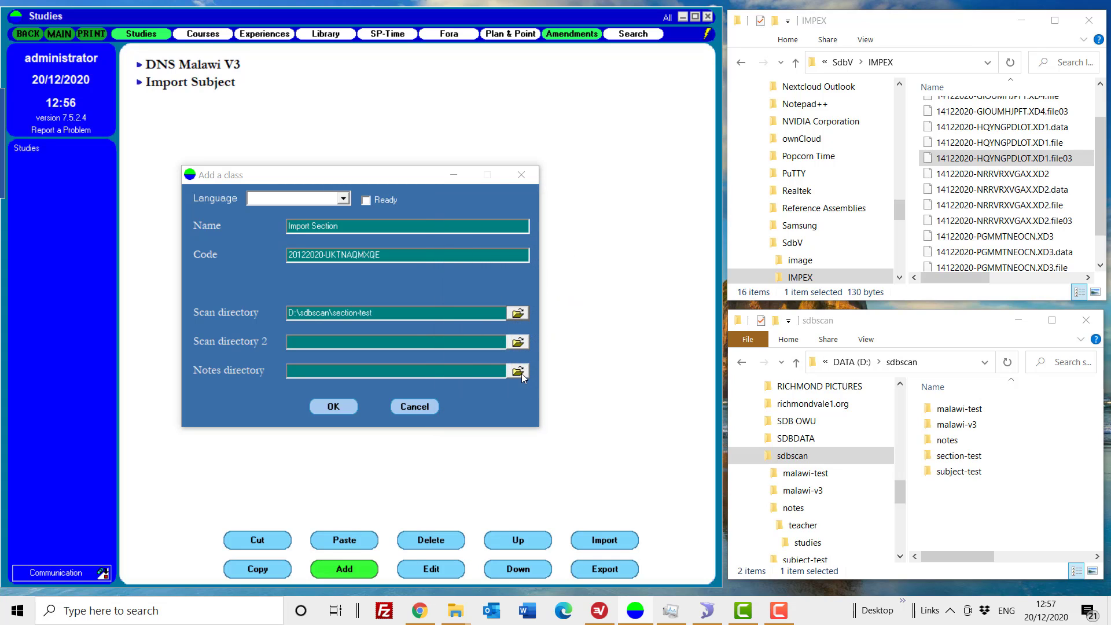
- Set the notes directory to D:\sdbscan\notes, then mark the Import Section class as Ready and save it
click(520, 371)
scroll(516, 365, down, 2)
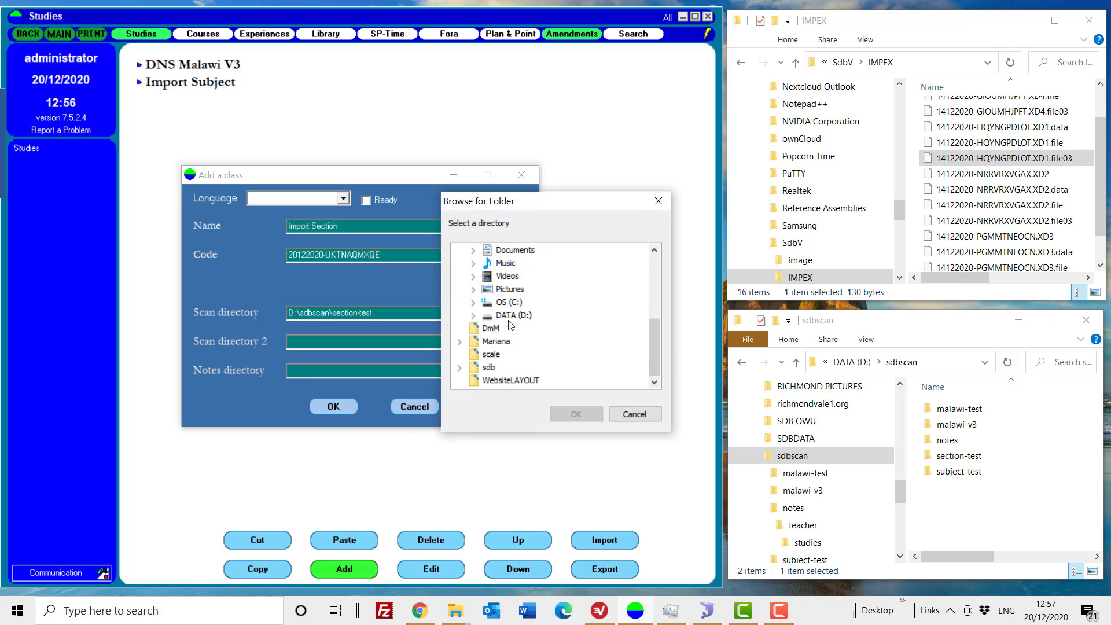
click(512, 316)
scroll(512, 333, down, 6)
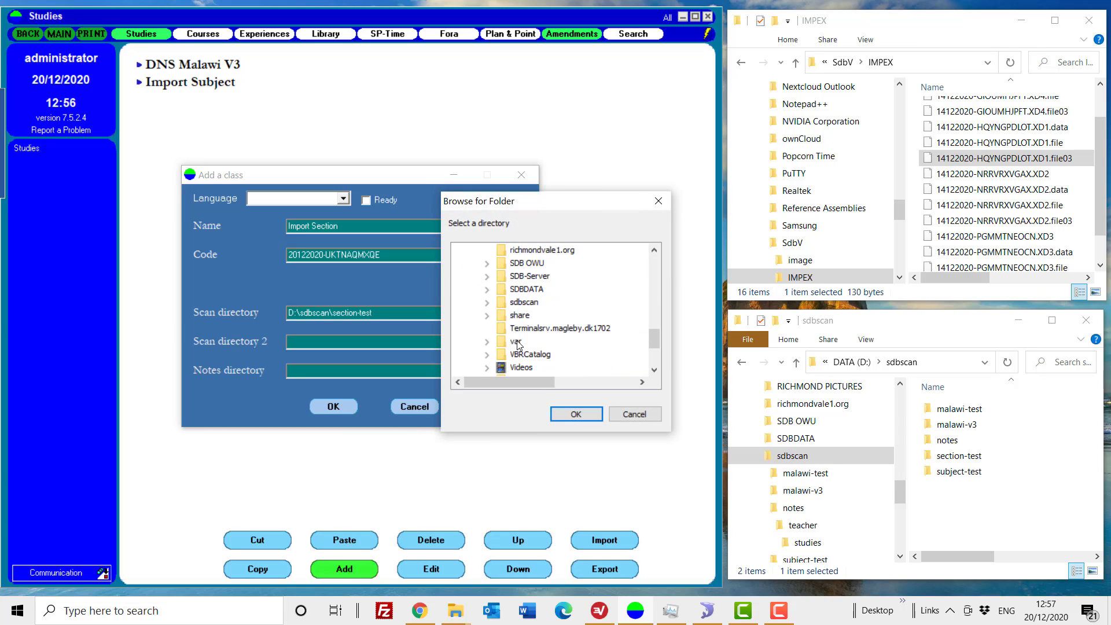
click(524, 302)
double_click(525, 302)
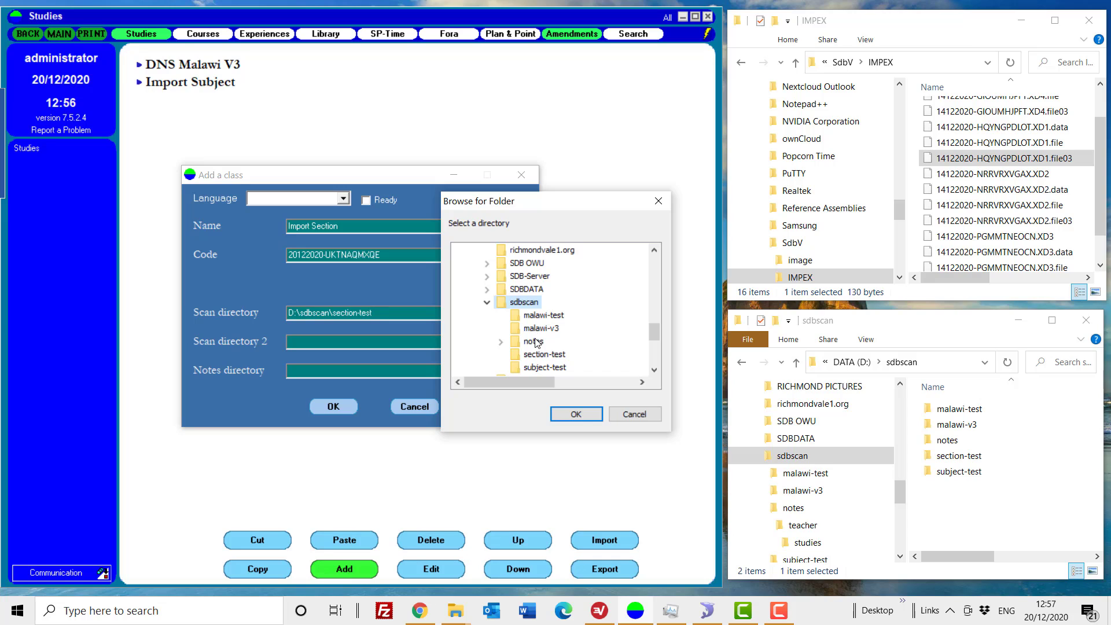
double_click(535, 341)
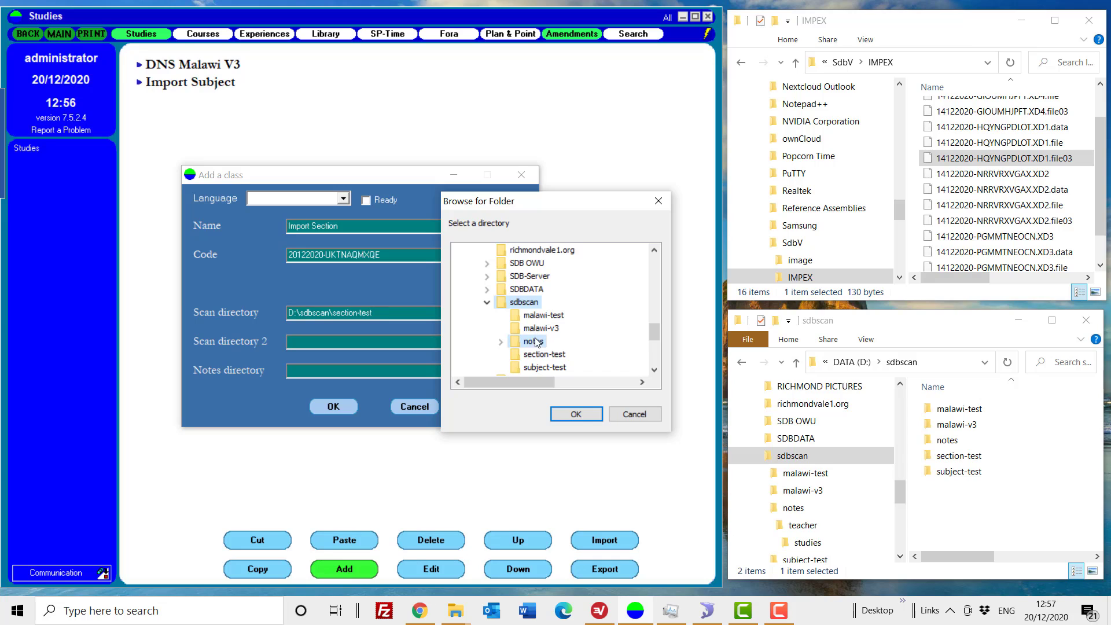
click(579, 412)
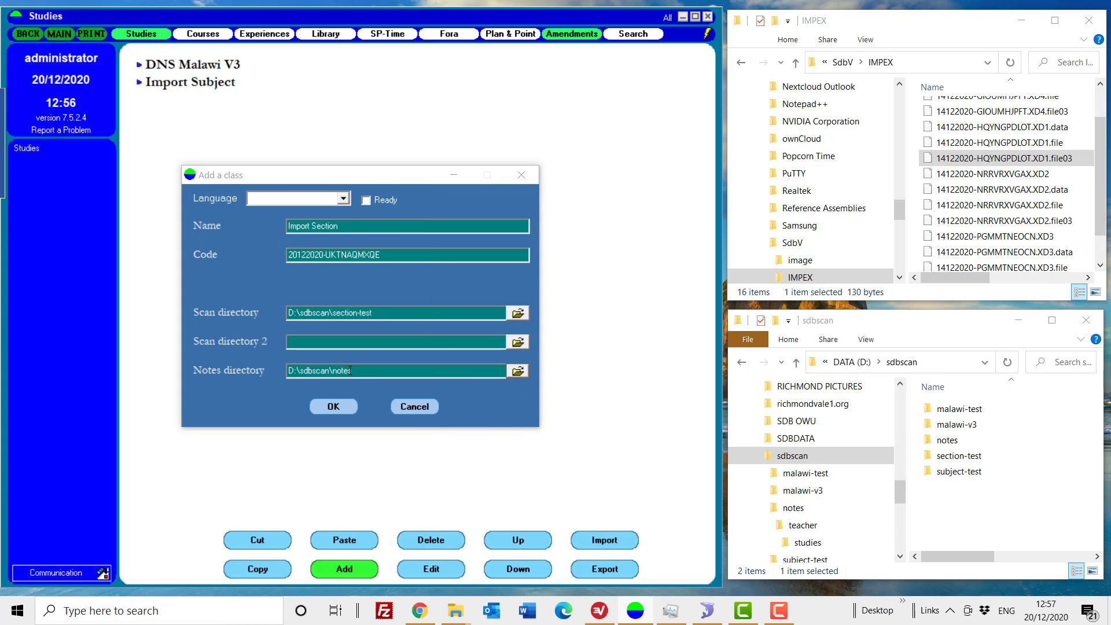
click(365, 203)
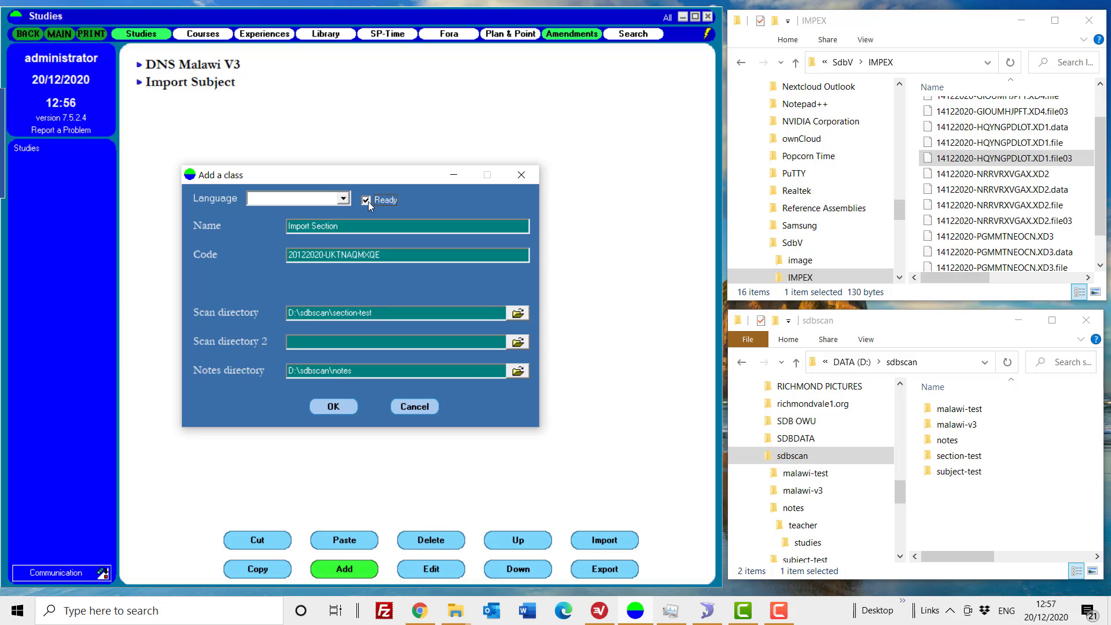
click(331, 410)
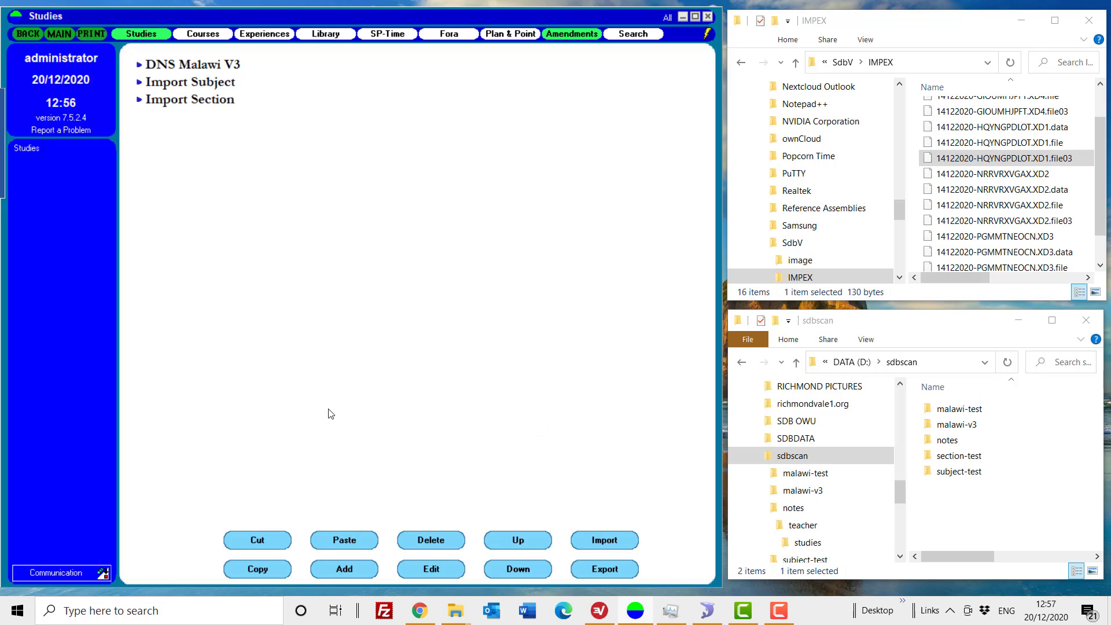
- Add a subject named Social Studies with 10 hours and 10 points to the Import Section class
click(140, 102)
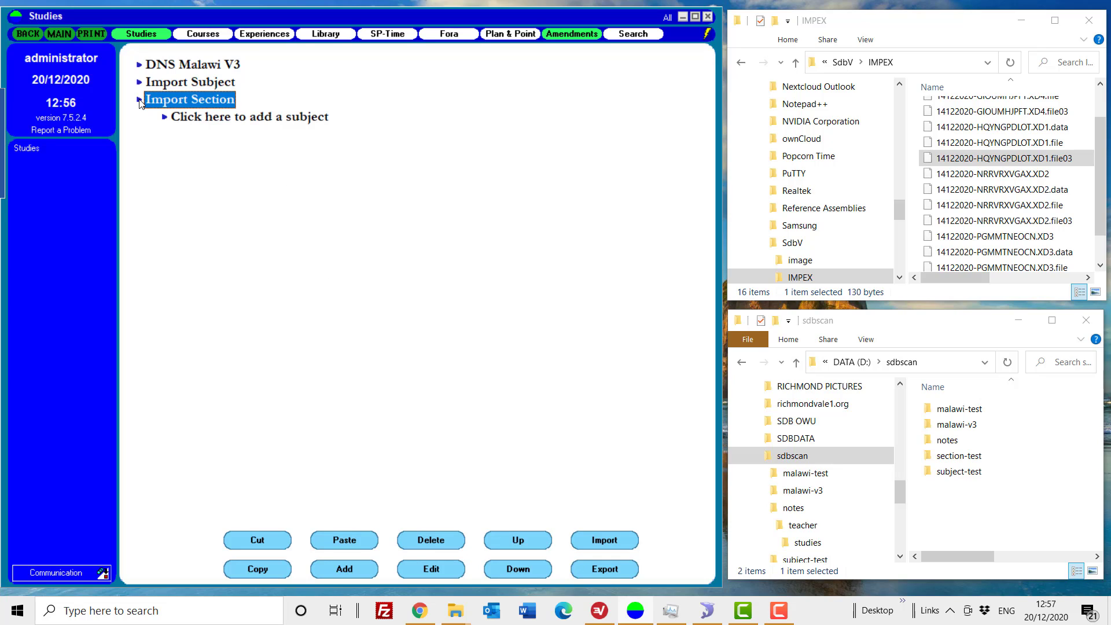
click(281, 121)
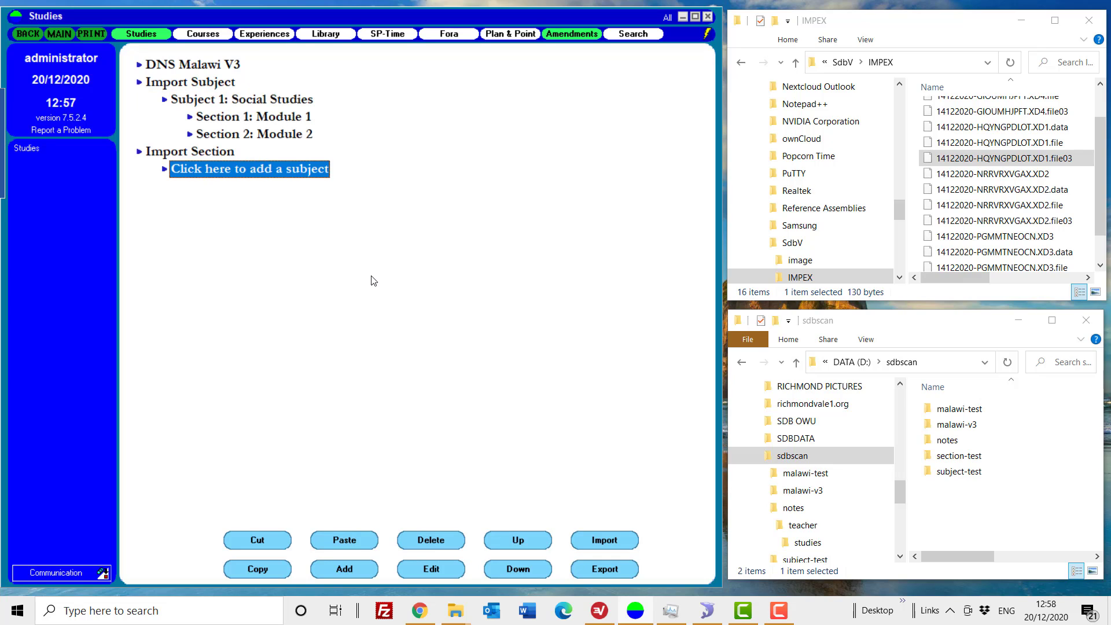
double_click(193, 174)
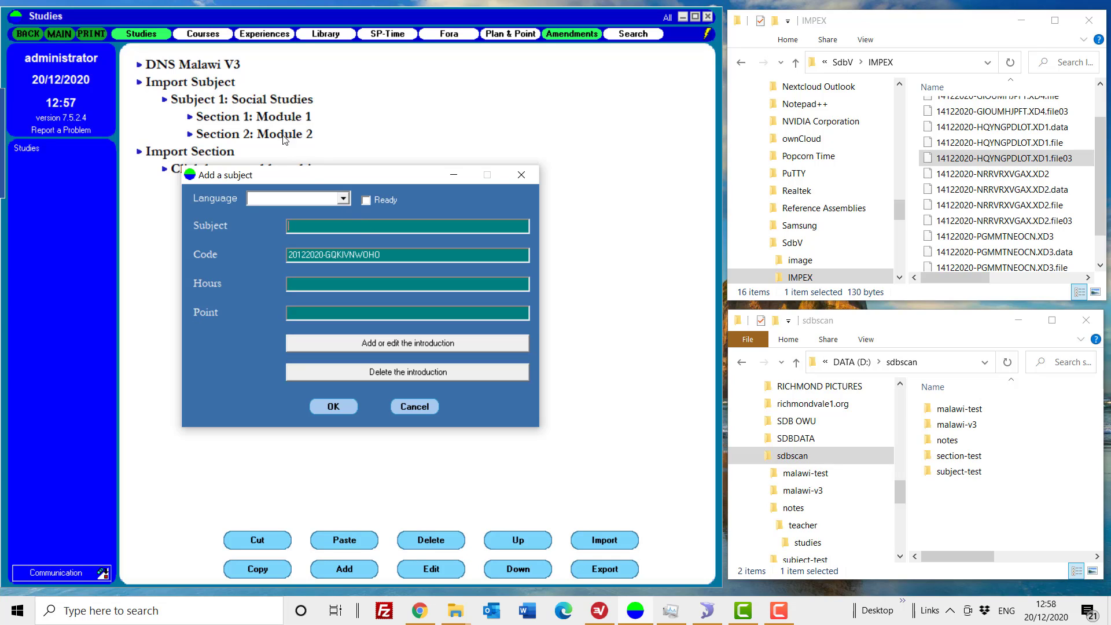
text(Social Studies)
click(374, 283)
text(10)
click(349, 314)
text(10)
click(333, 412)
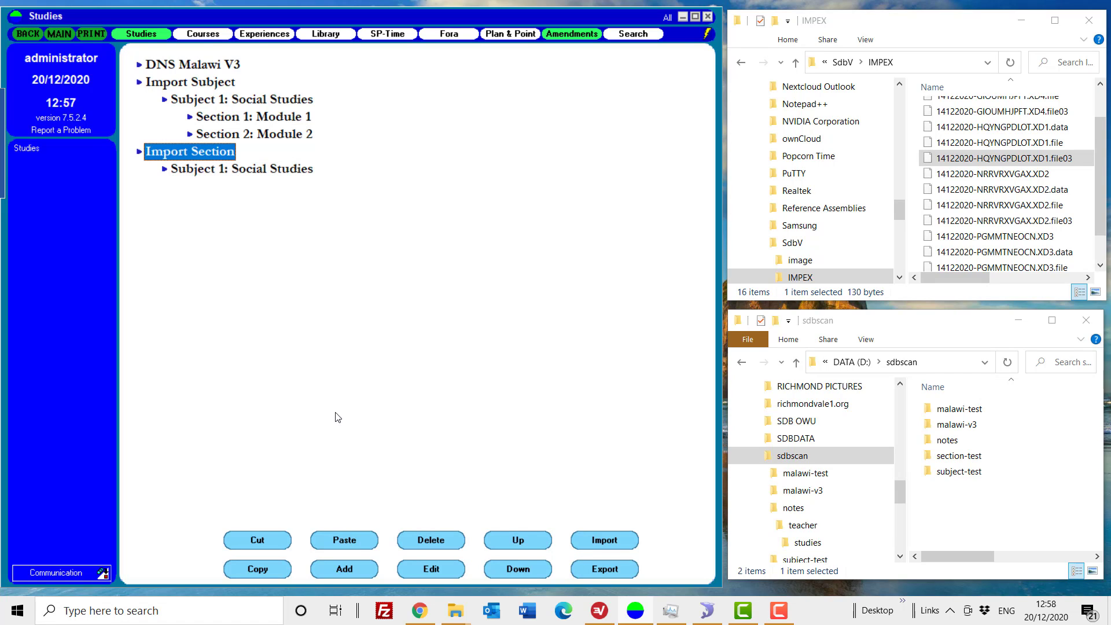
- Expand Social Studies under Import Section and select its add-a-section placeholder, cancelling the blank section form
click(167, 172)
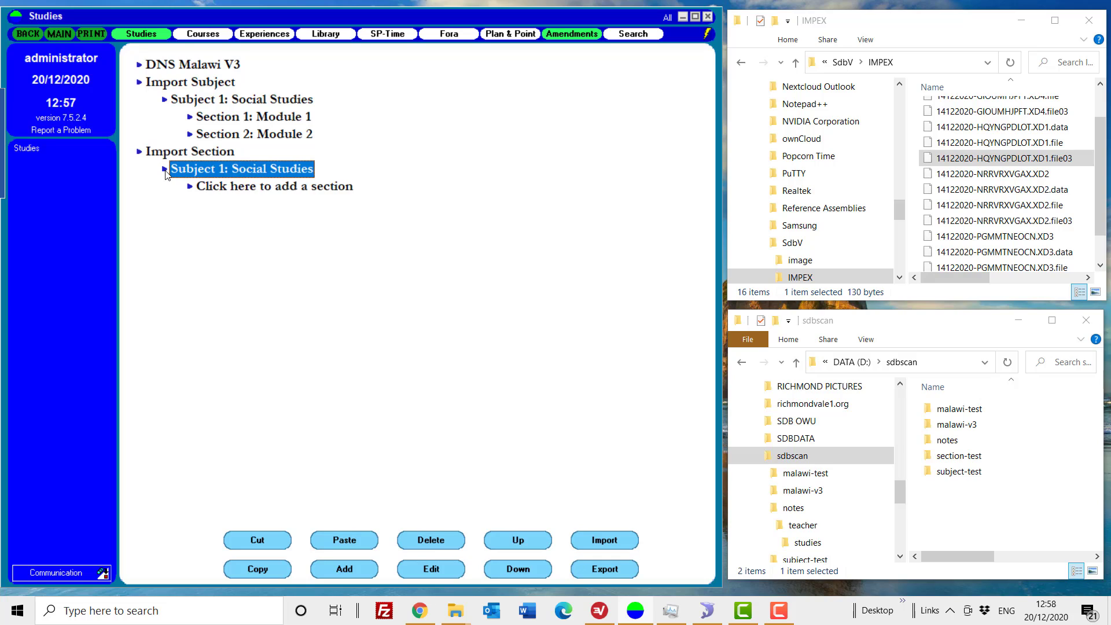
click(325, 192)
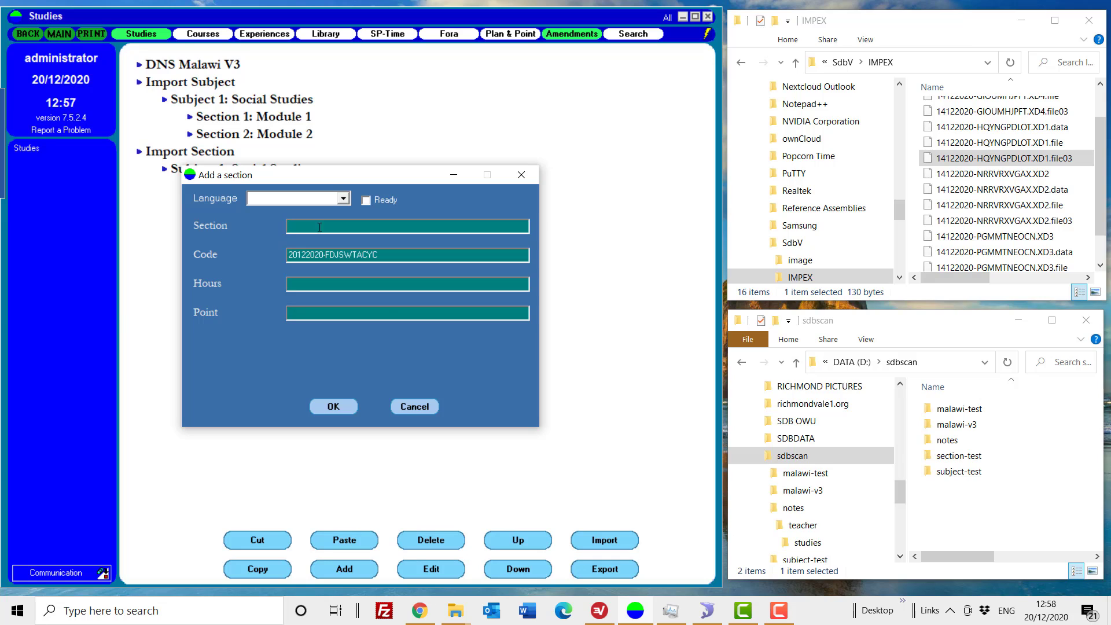
click(417, 407)
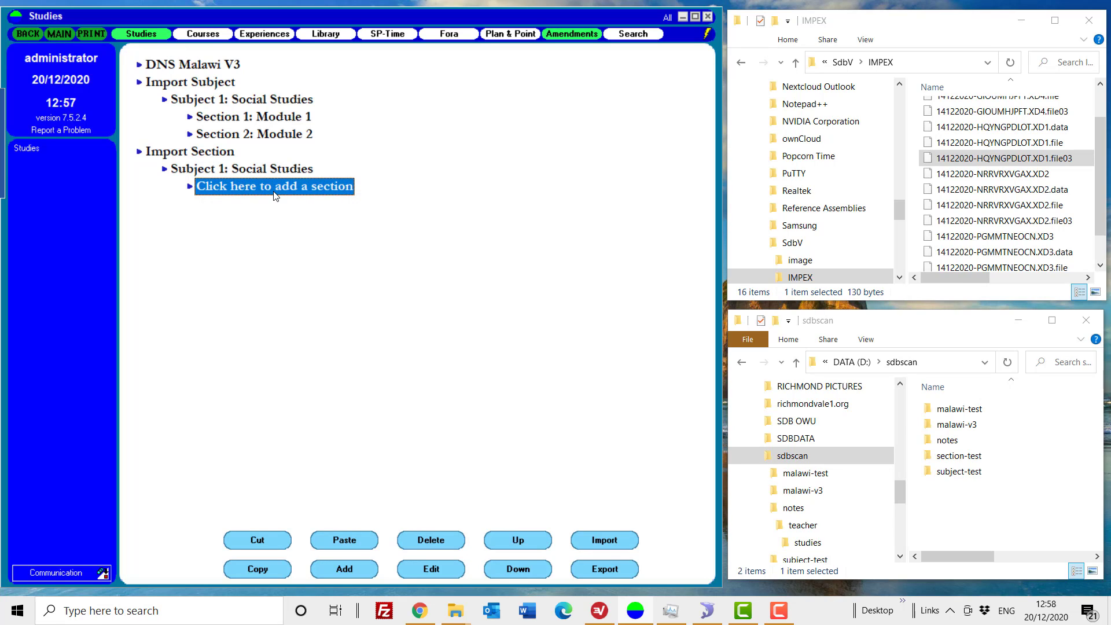
- Import the Module 1 section from 14122020-PGMMTNEOCN.XD3 into Import Section's Social Studies with Overwrite All and Remark (Un-Ready)
click(616, 541)
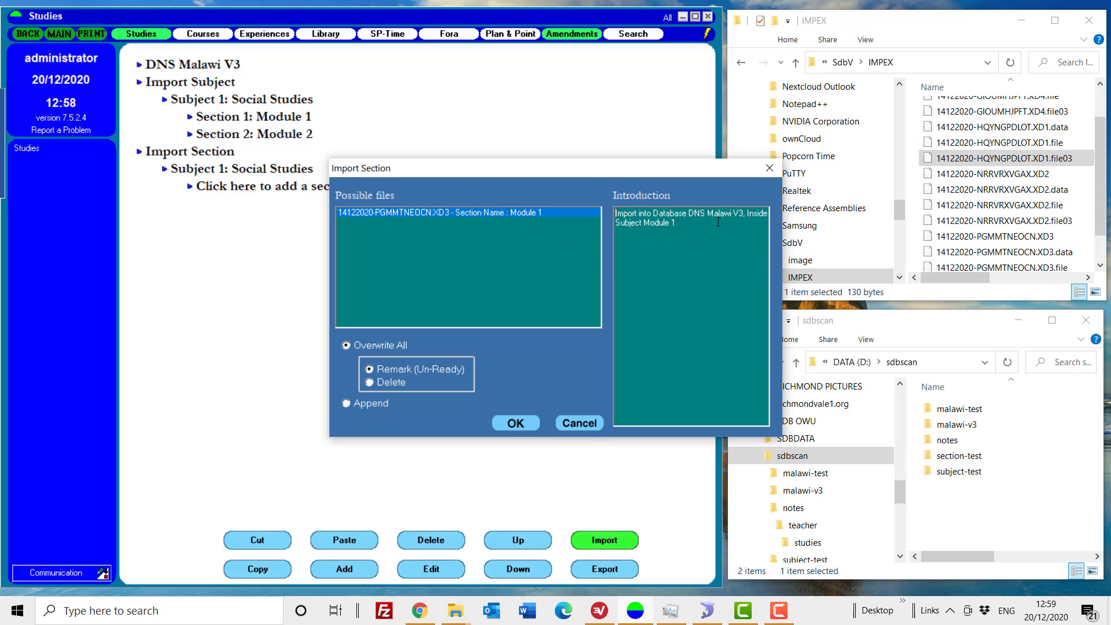
drag(683, 227, 607, 207)
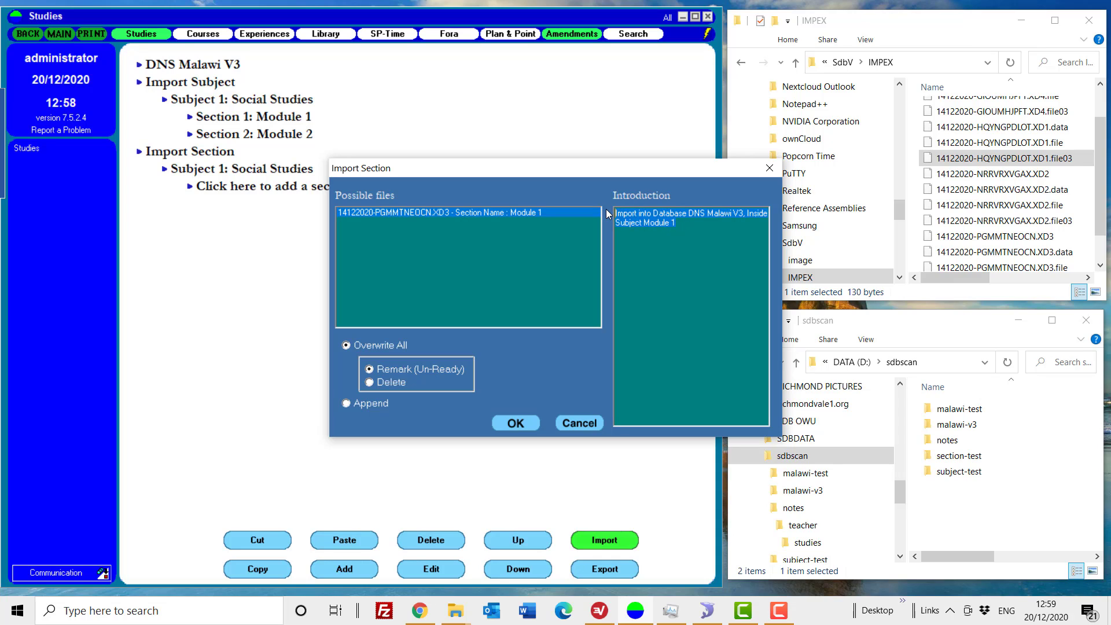
click(515, 423)
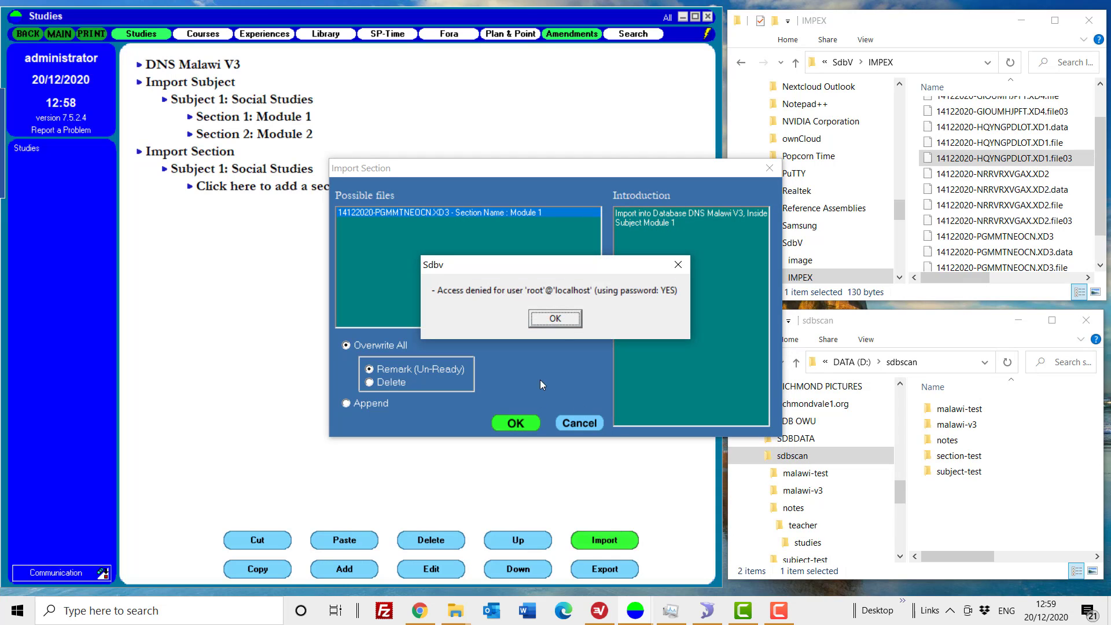
click(565, 318)
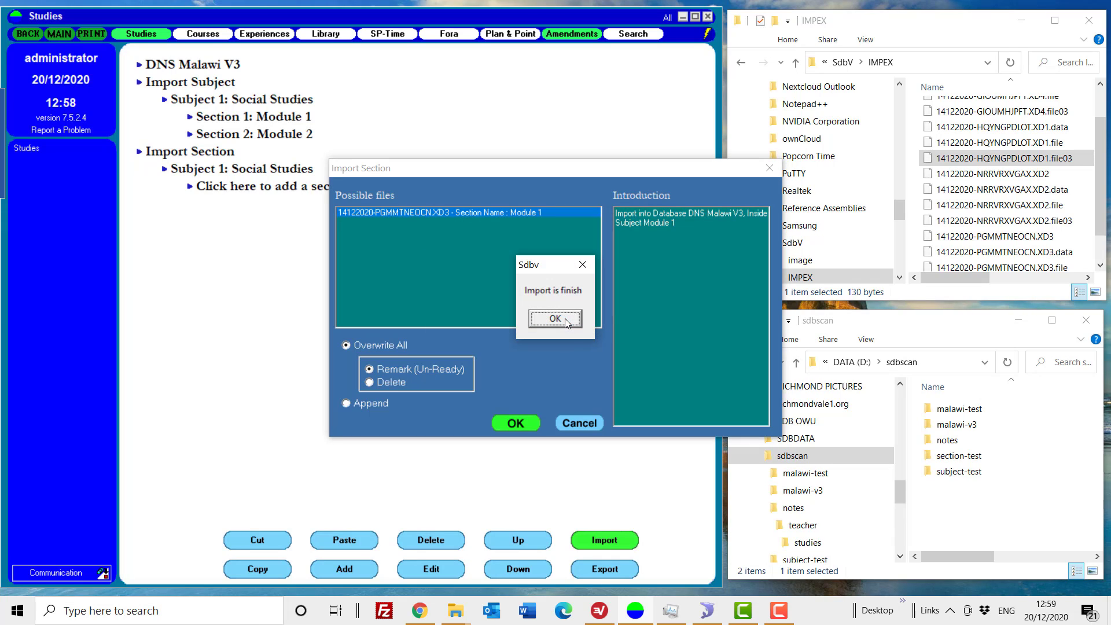
click(564, 318)
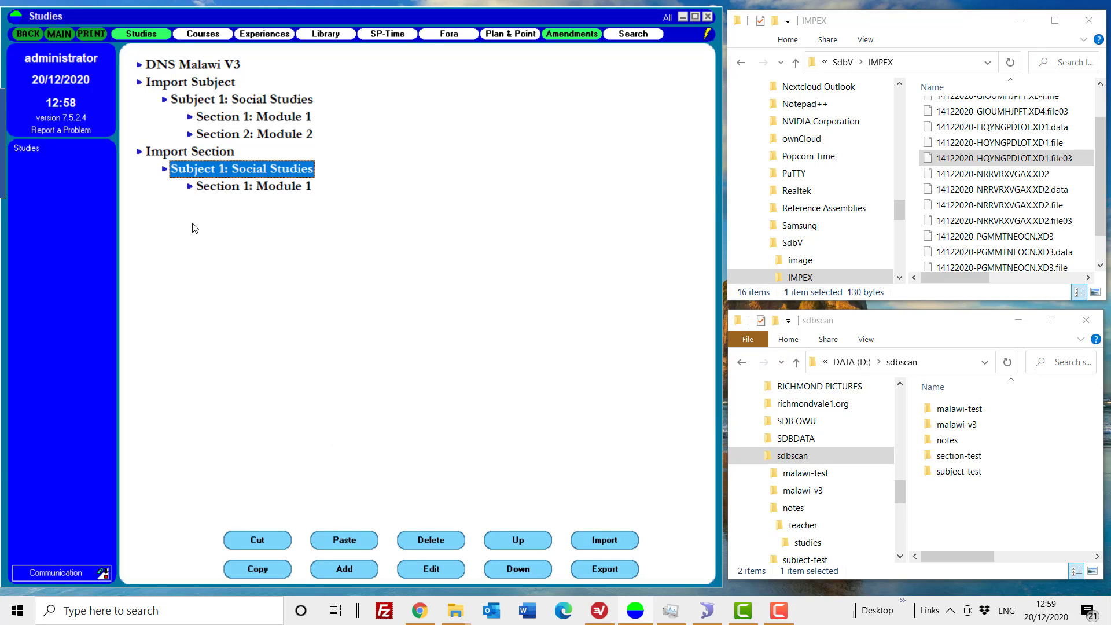
- Examine the tasks in Module 1 under Import Section's Social Studies and return to the class list
click(190, 186)
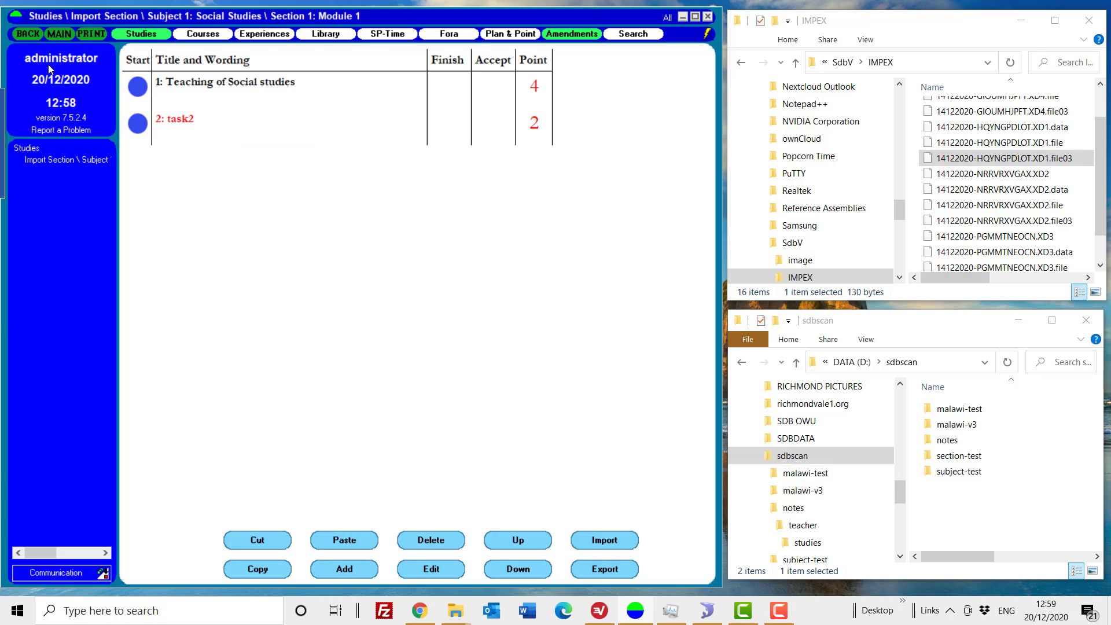
click(23, 34)
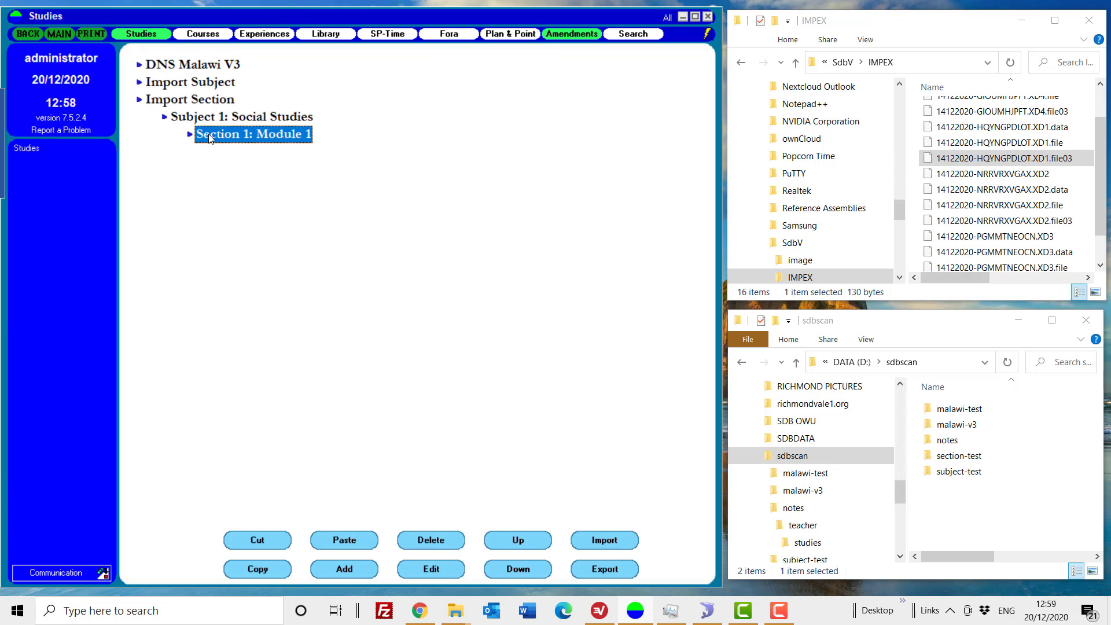
click(139, 102)
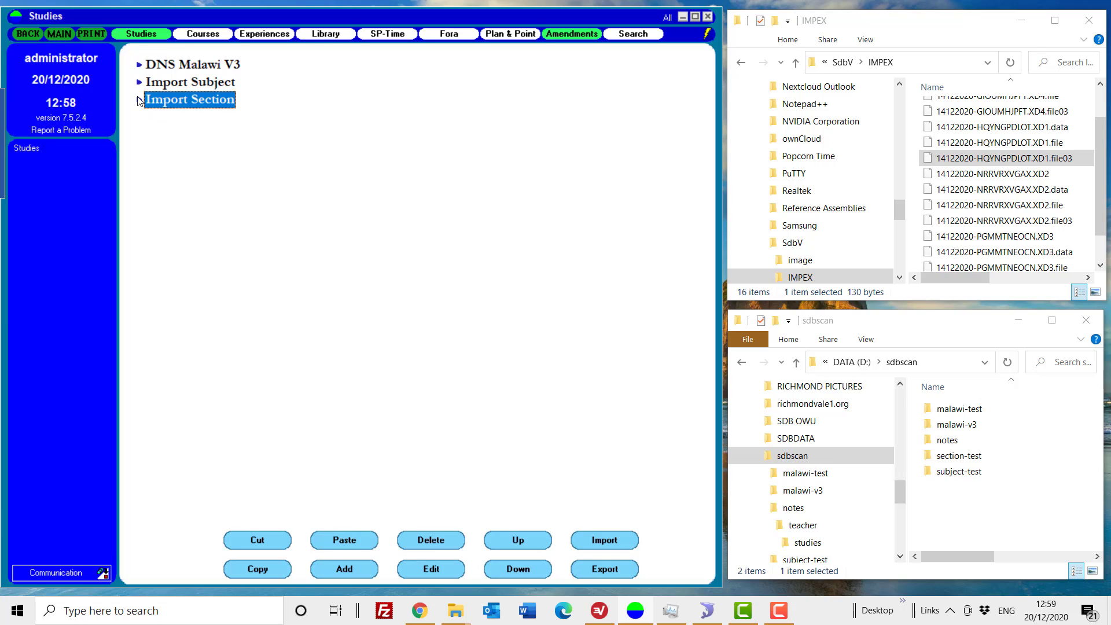
click(140, 103)
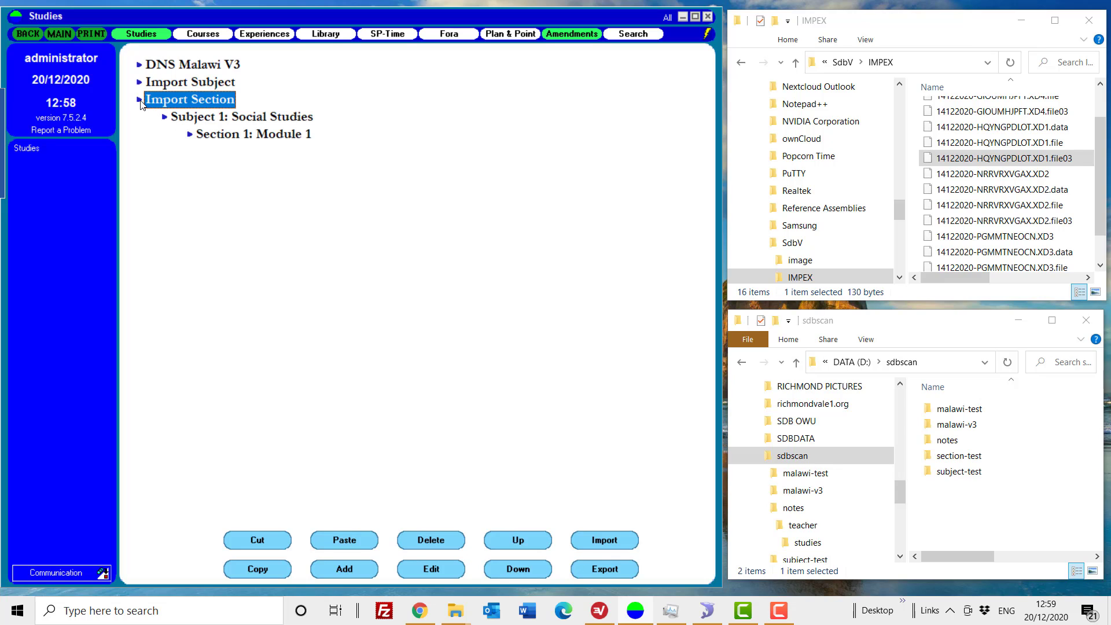
- Delete the Teaching of Social studies task and its task file from Import Section's Module 1
click(193, 135)
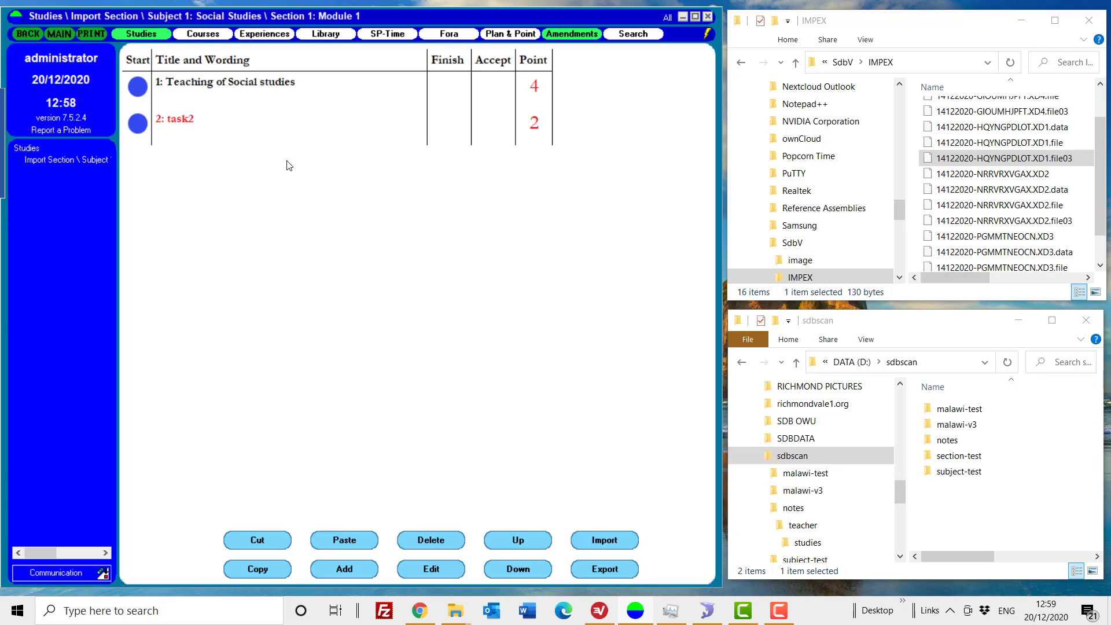
click(303, 93)
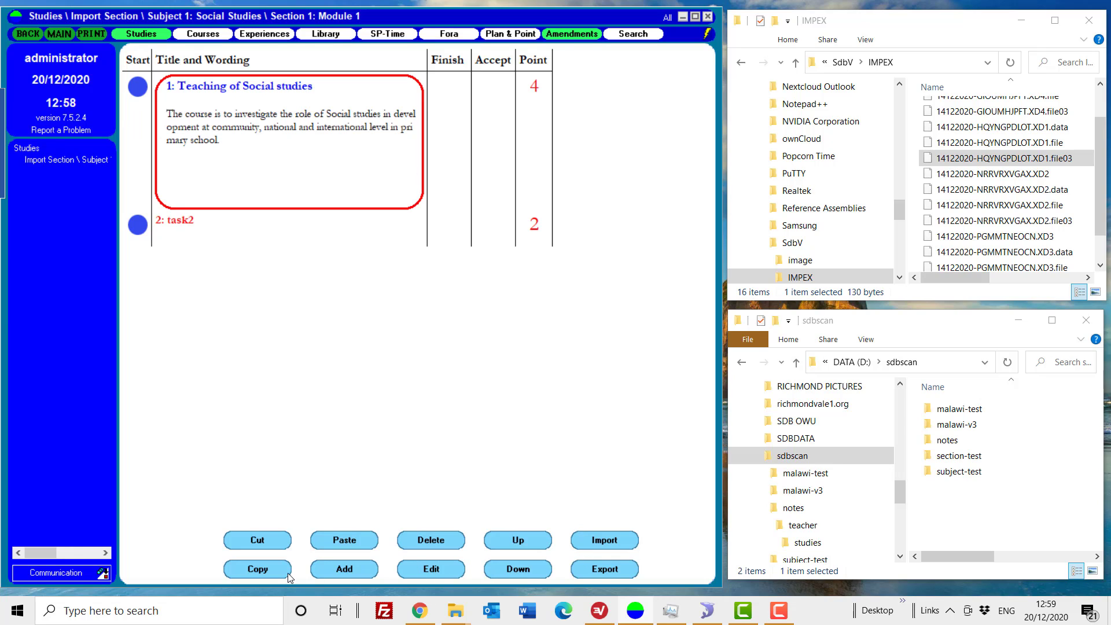
click(425, 540)
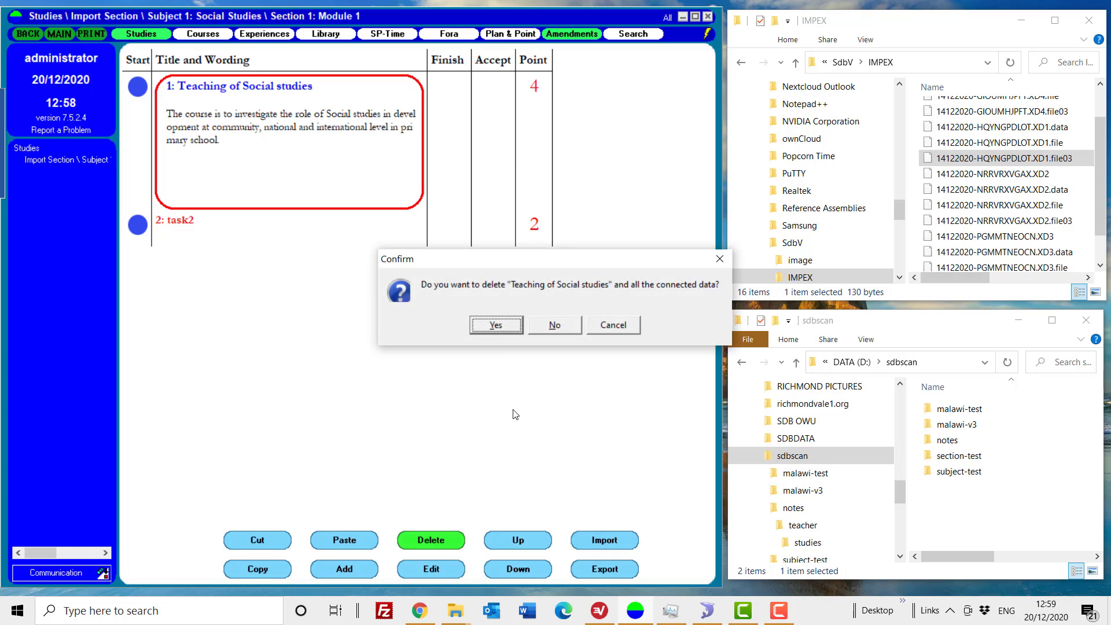
click(495, 326)
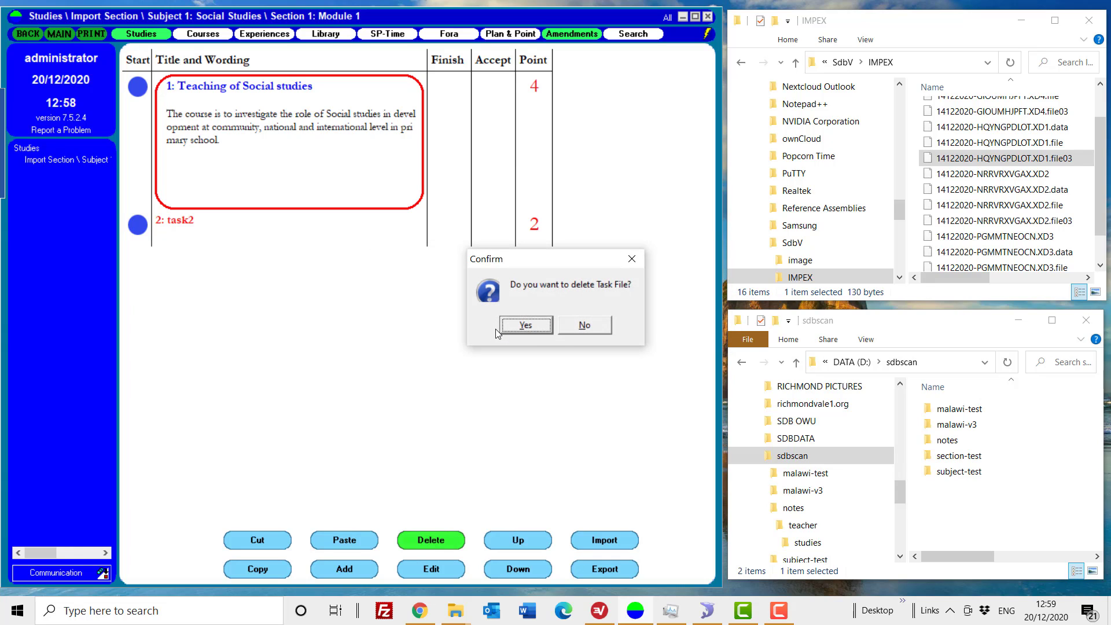
click(527, 325)
- Delete task2 and its connected data from Module 1 under Import Section's Social Studies
click(194, 86)
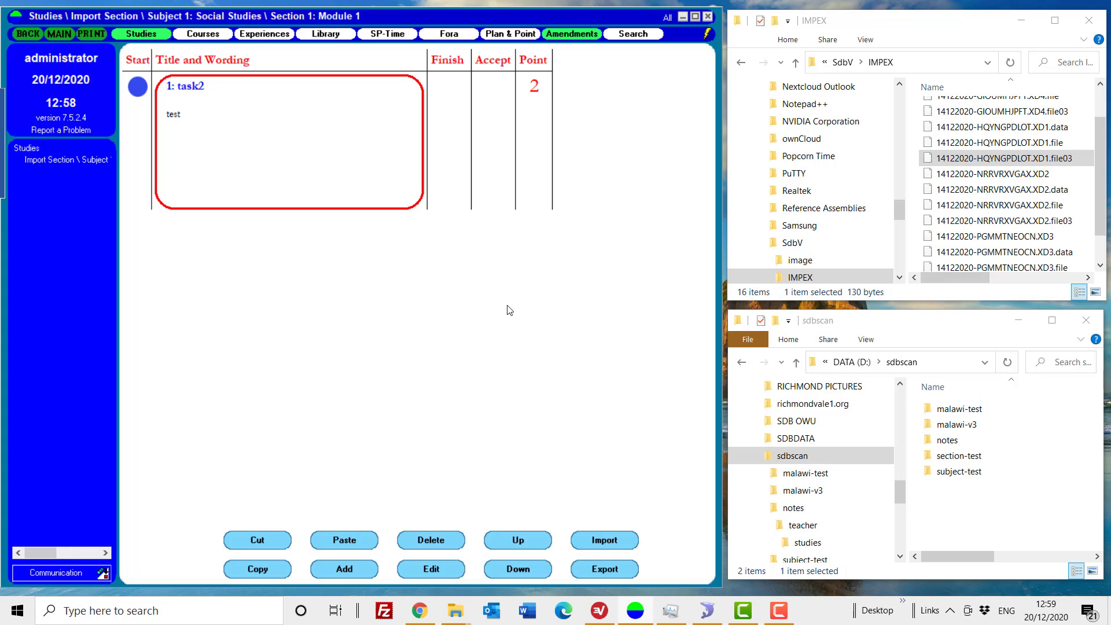
click(25, 36)
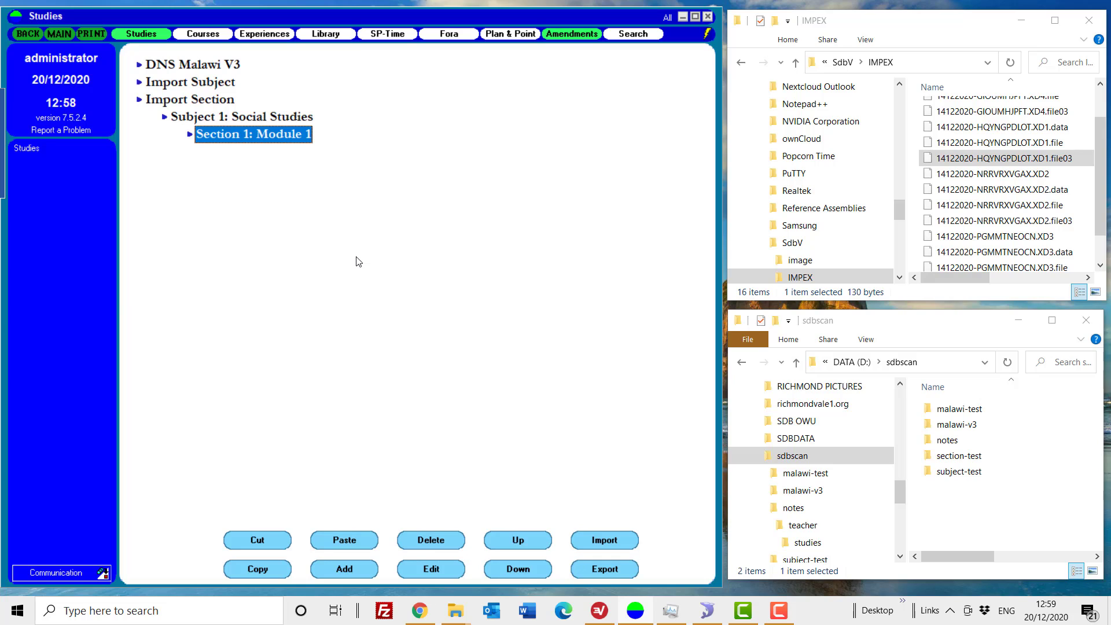
click(158, 105)
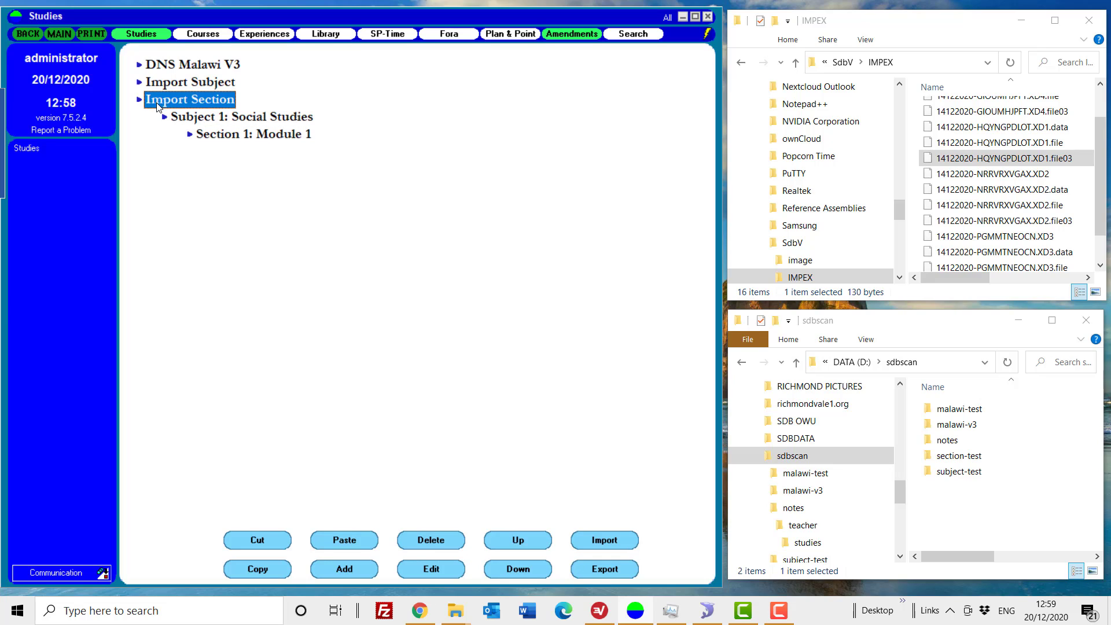
click(210, 119)
double_click(195, 136)
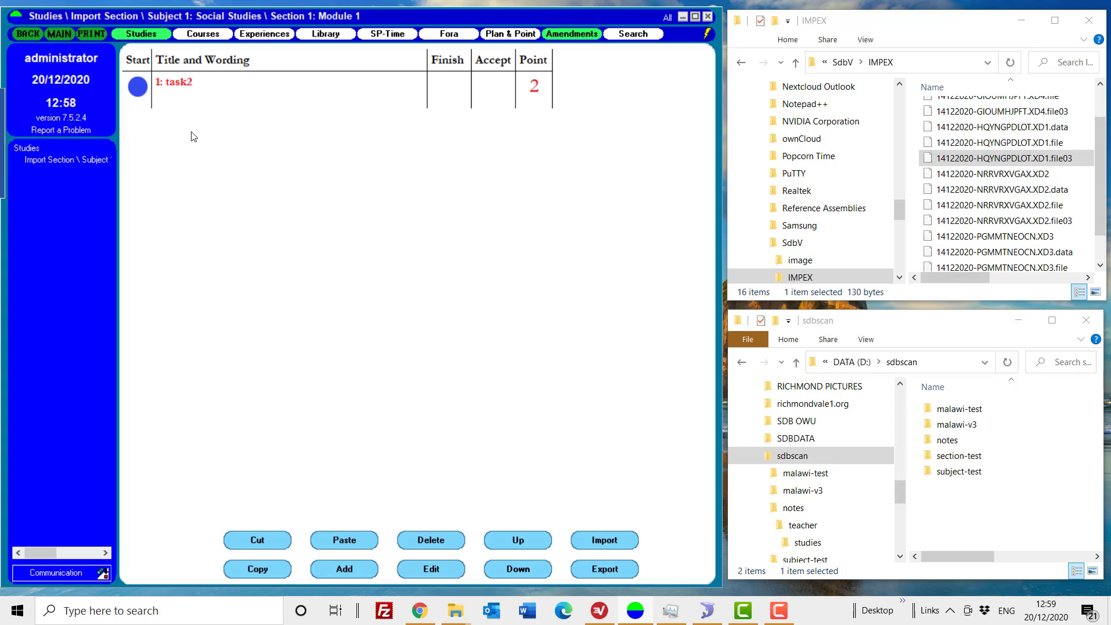
click(276, 85)
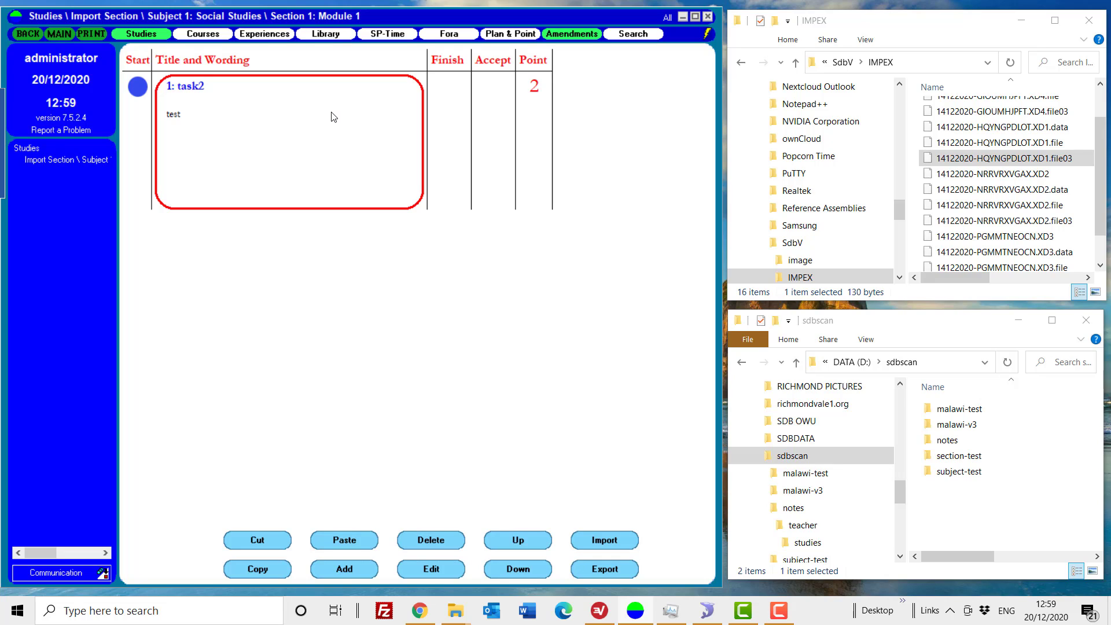
click(434, 540)
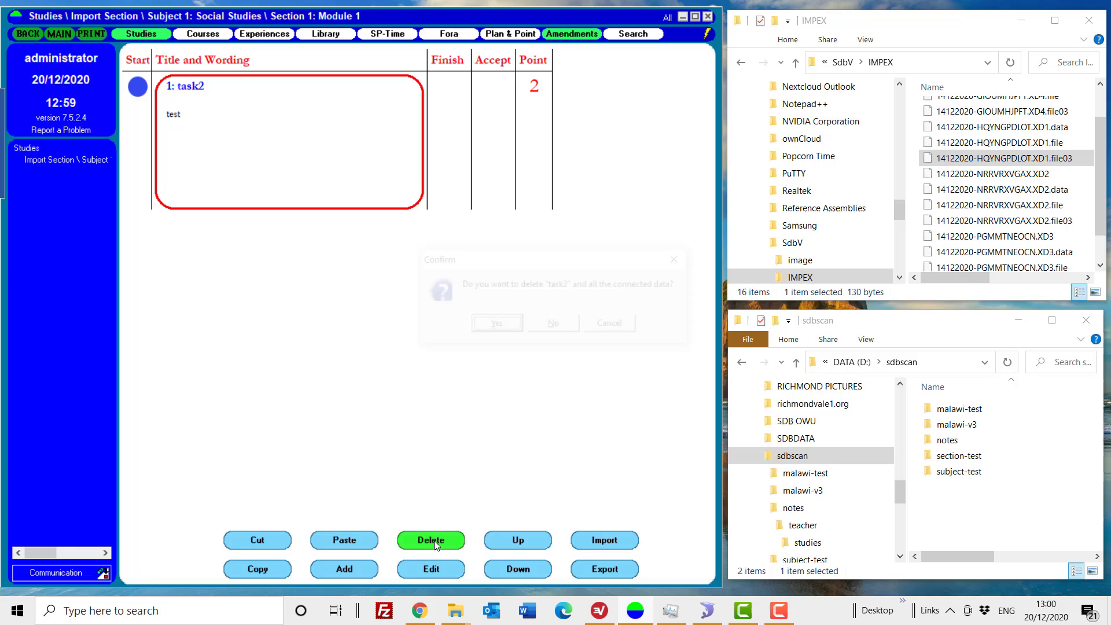
click(496, 326)
- Import the Teaching of Social Studies task from 14122020-GIOUMHJPFT.XD4 into the empty Module 1 with Overwrite All and Remark (Un-Ready)
click(143, 90)
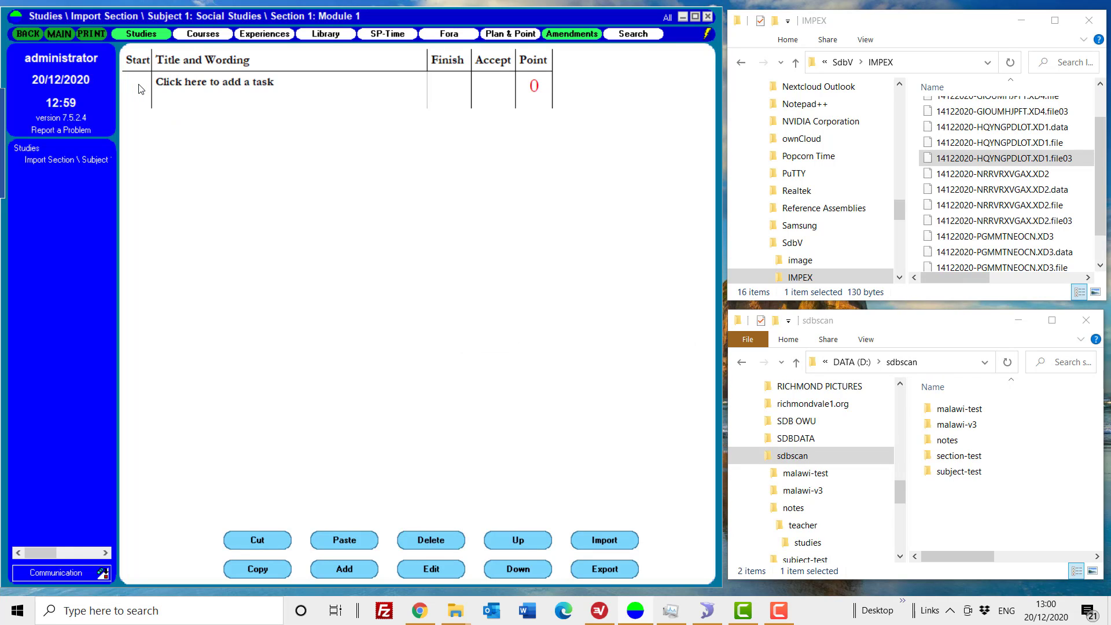
click(414, 407)
click(592, 541)
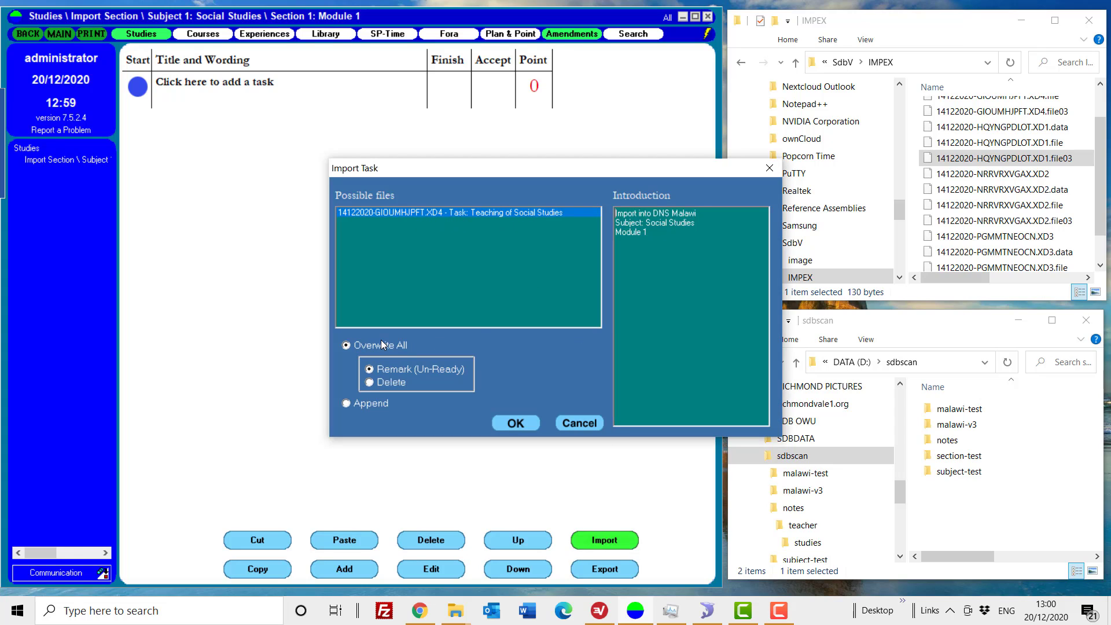
click(511, 423)
click(544, 322)
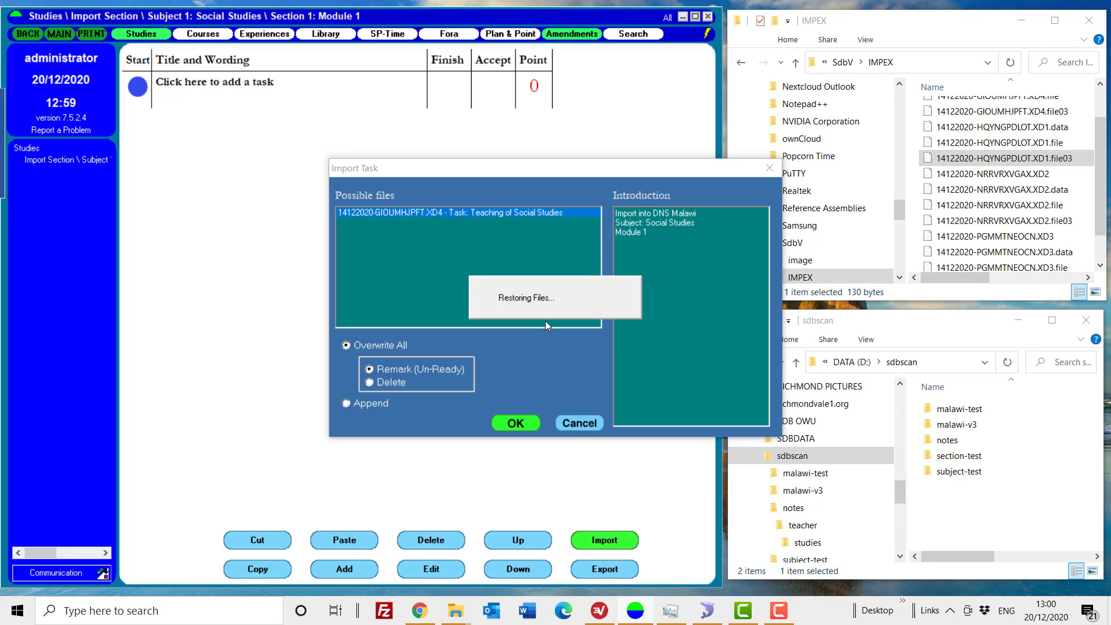
click(545, 321)
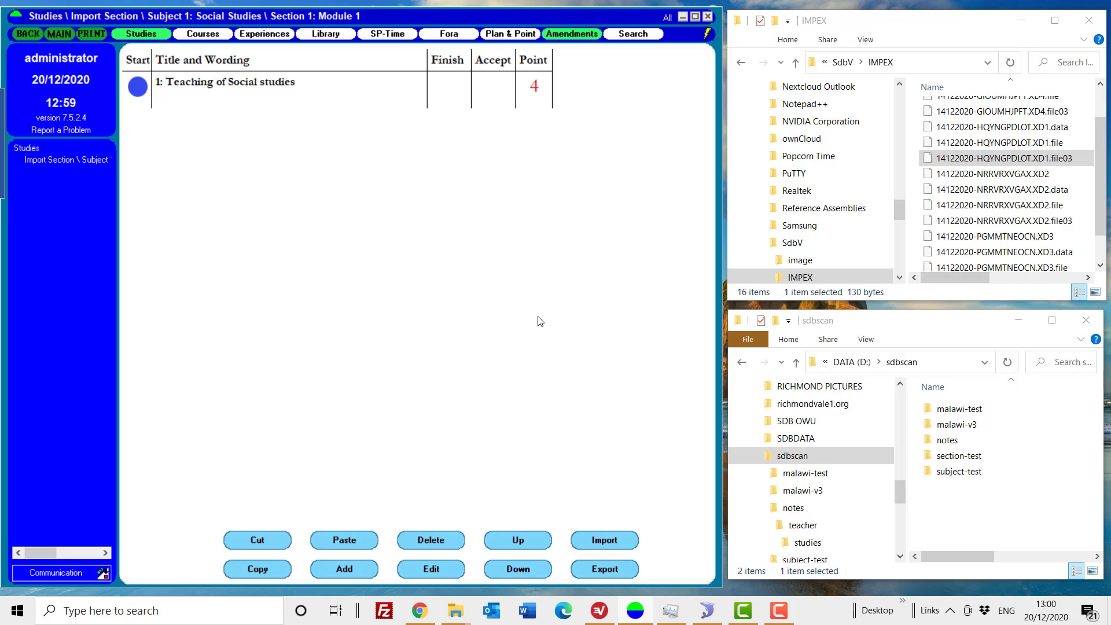
- Check the imported Teaching of Social studies task's introduction, then return to the class list and collapse Import Section
click(139, 87)
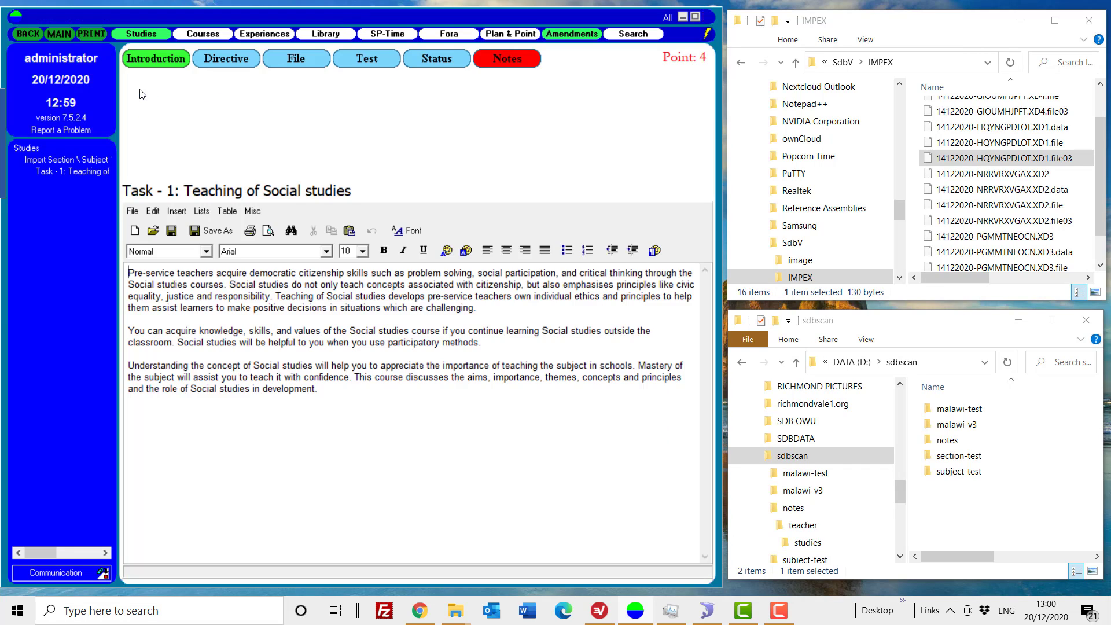
click(20, 35)
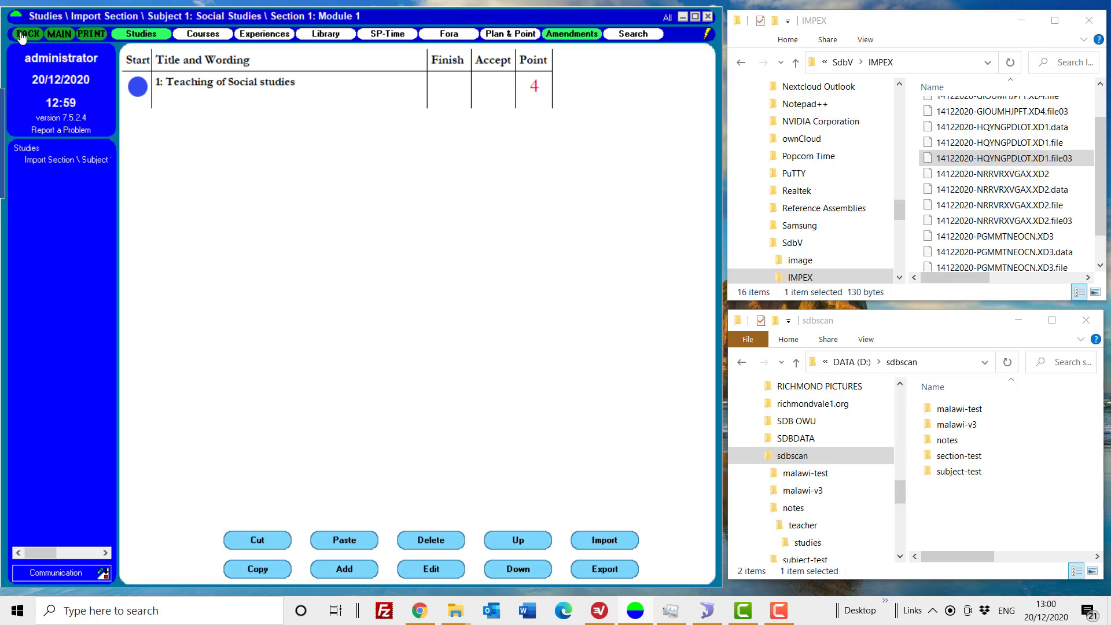
click(21, 35)
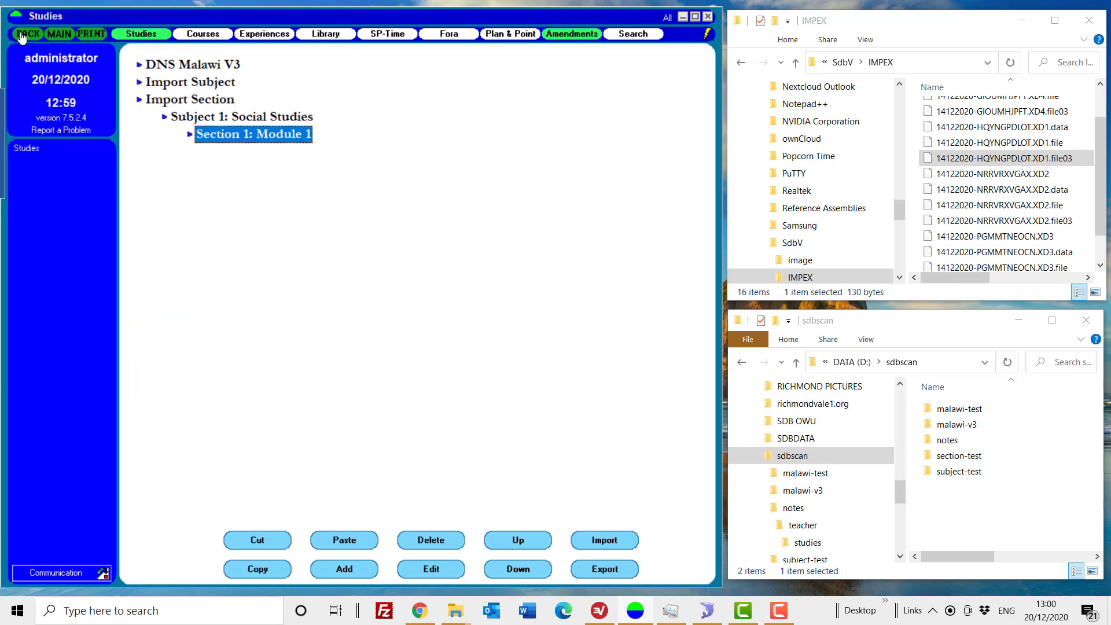
click(139, 101)
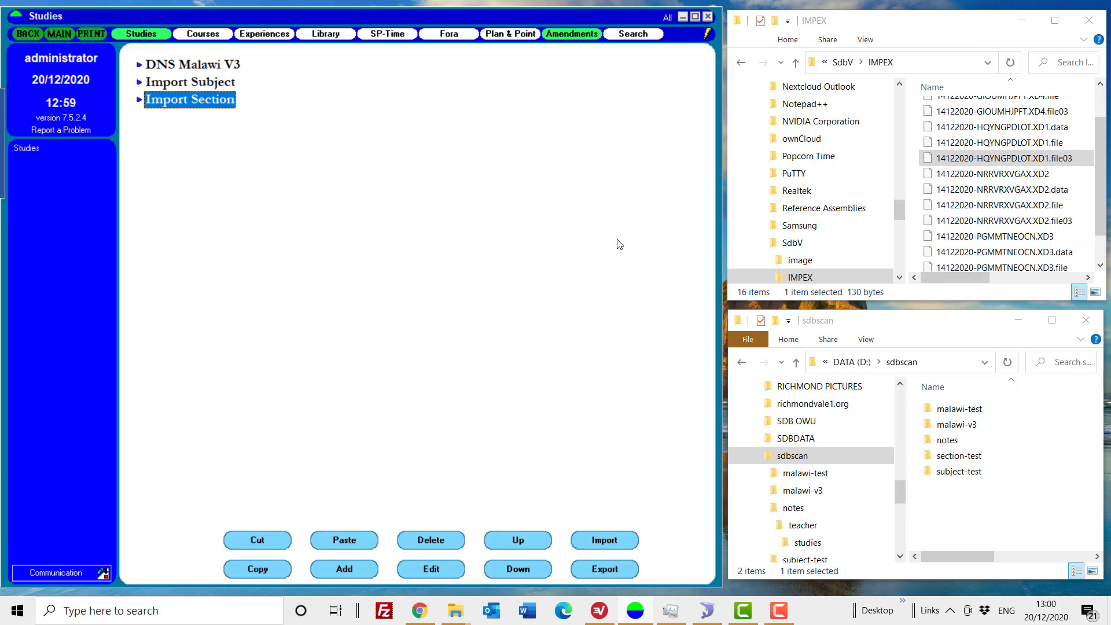
- Select all export files in the IMPEX folder from 14122020-PGMMTNEOCN.XD3.file03 up to 14122020-GIOUMHJPFT.XD4, leaving out readme
scroll(982, 253, down, 1)
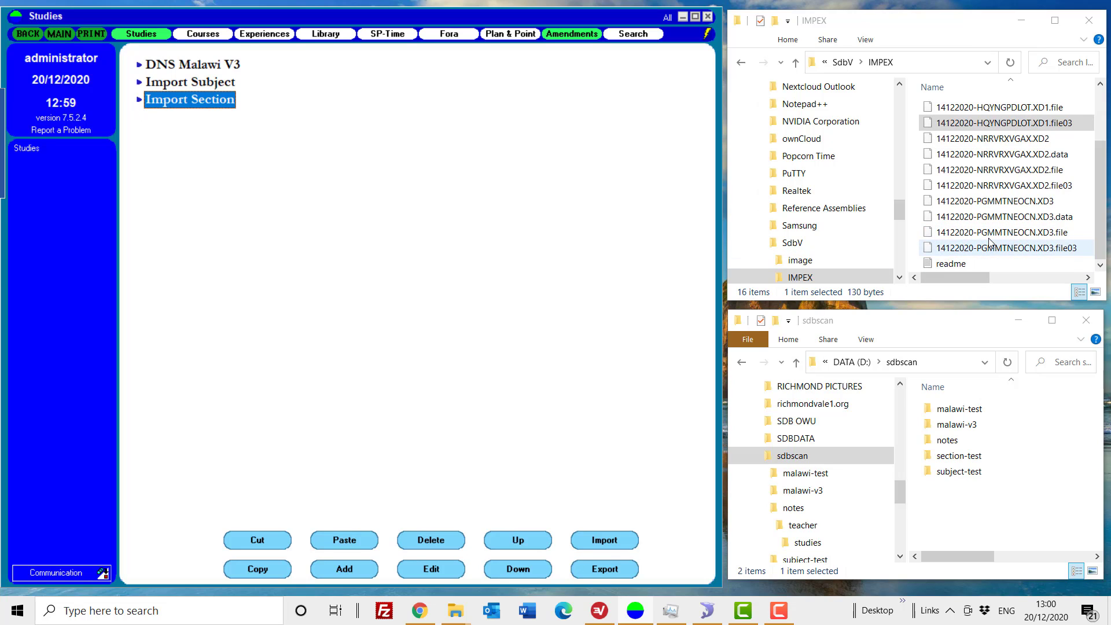
click(999, 249)
key(shift+Up)
key(shift+Up)
key(shift+Up)
key(shift+Up)
key(shift+Up)
key(shift+Up)
key(shift+Up)
key(shift+Up)
key(shift+Up)
key(shift+Up)
key(shift+Up)
key(shift+Up)
key(shift+Up)
key(shift+Up)
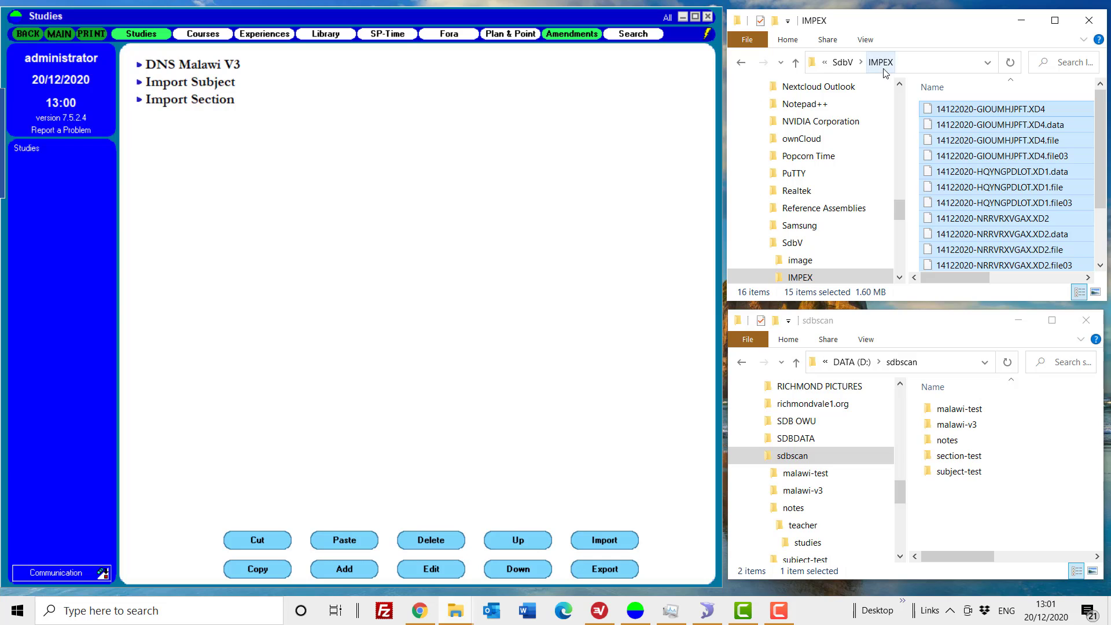
- Review DNS Malawi V3's class settings and its import file 14122020-HQYNGPDLOT.XD1, cancelling both dialogs
click(166, 69)
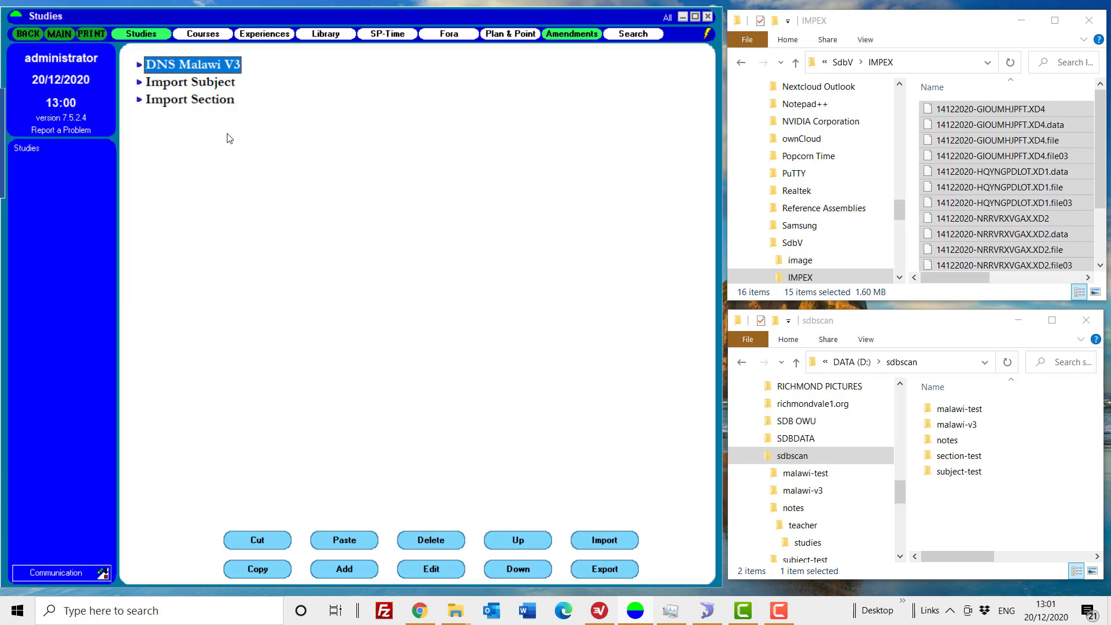
click(436, 568)
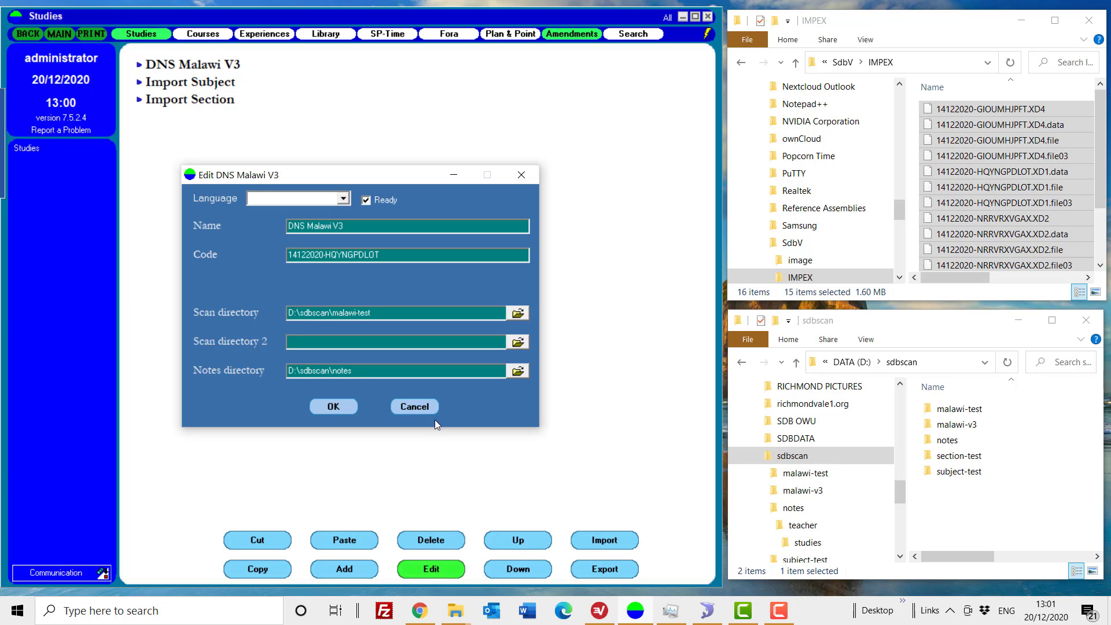
click(417, 407)
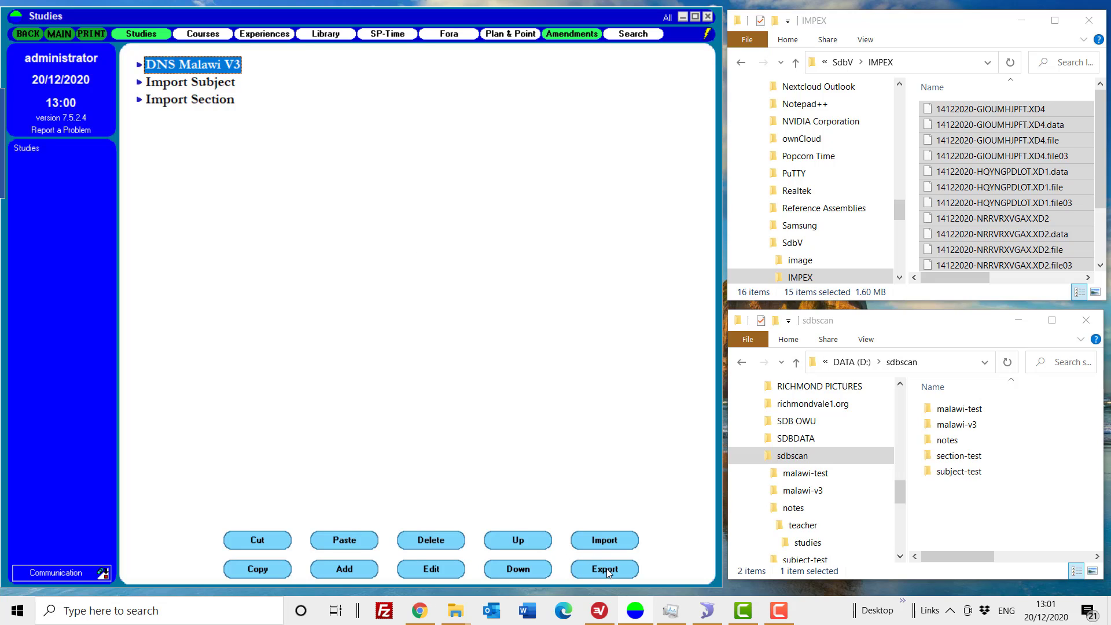
click(604, 541)
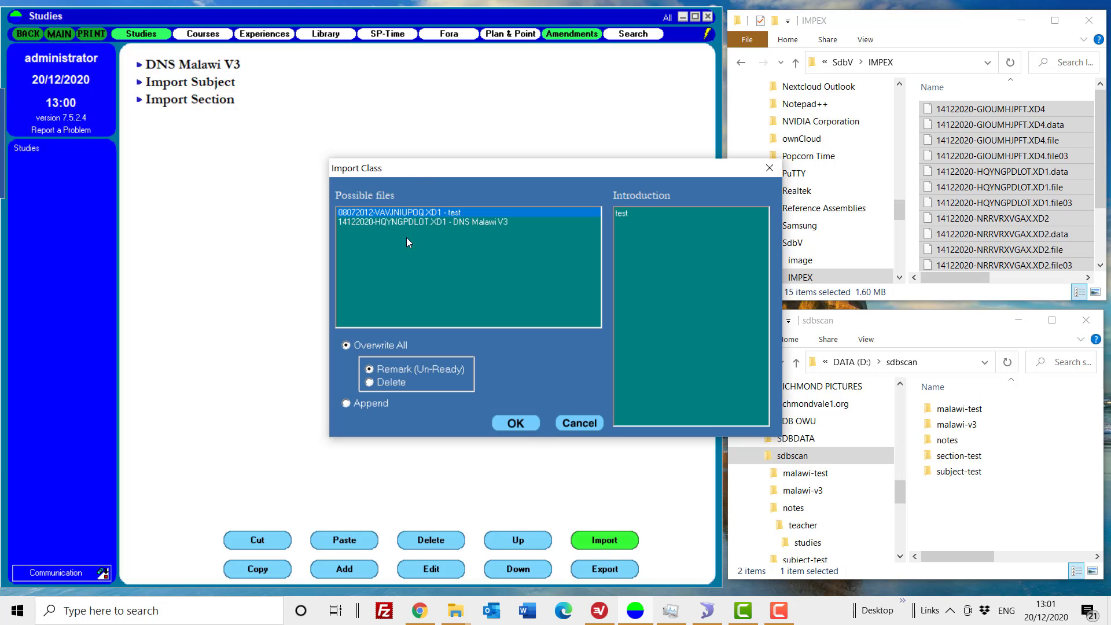
click(502, 222)
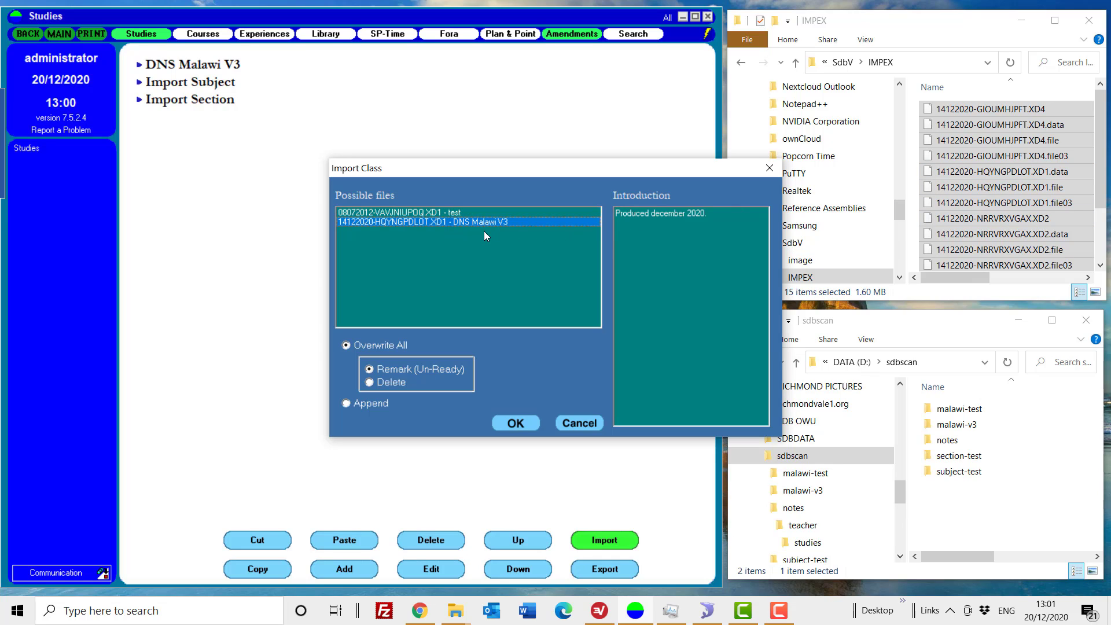
click(582, 422)
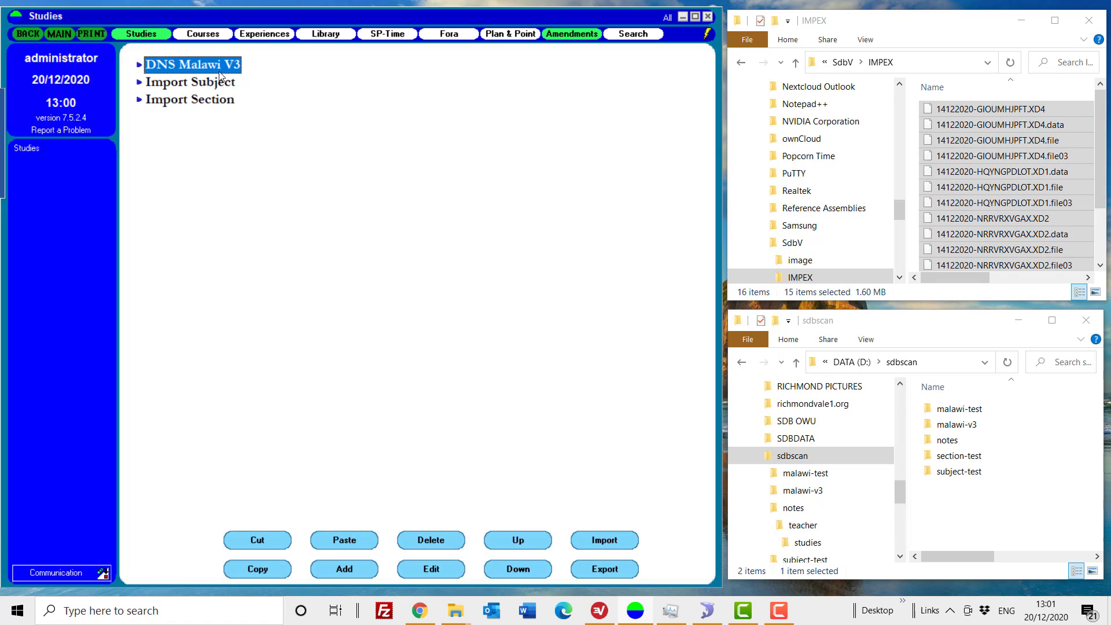
- Expand Import Subject's Social Studies and view the section import options for Module 1 without importing
click(140, 83)
click(165, 100)
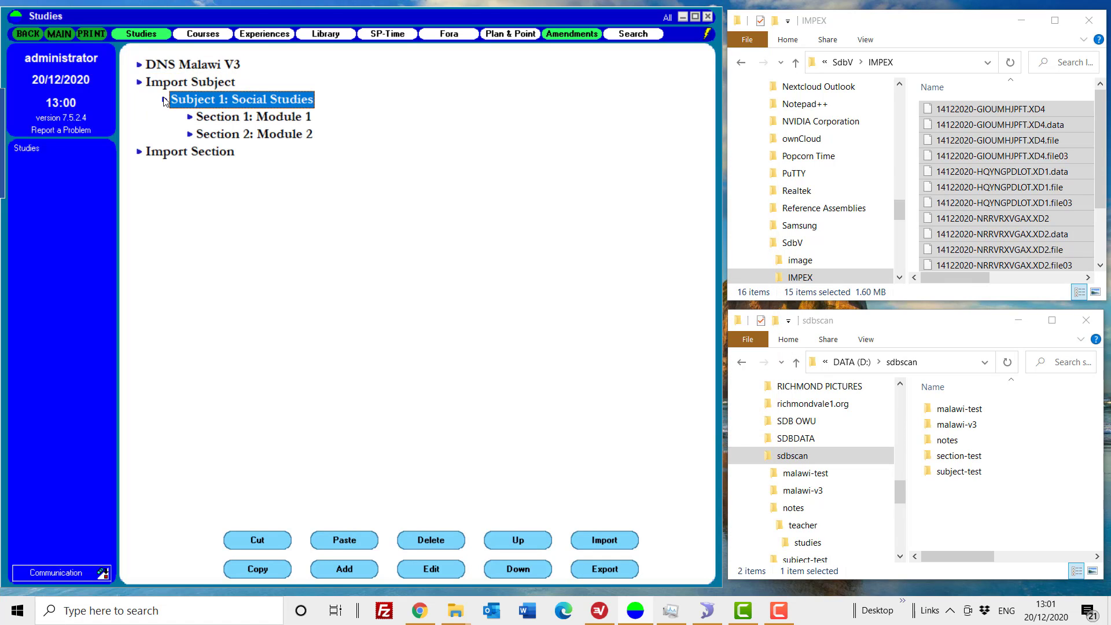
click(266, 118)
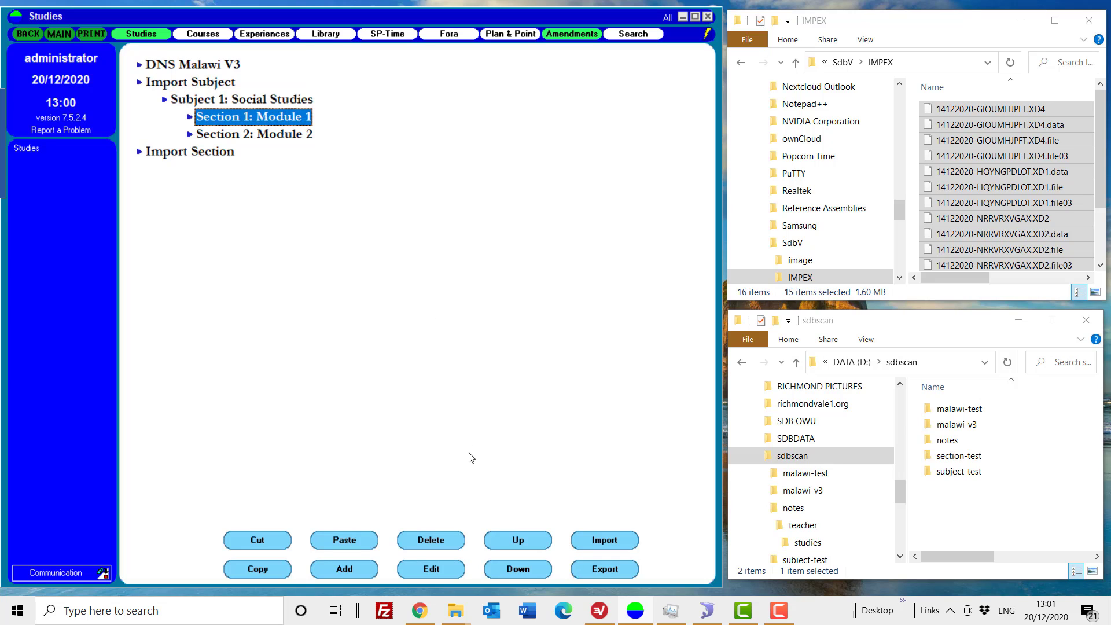
click(604, 540)
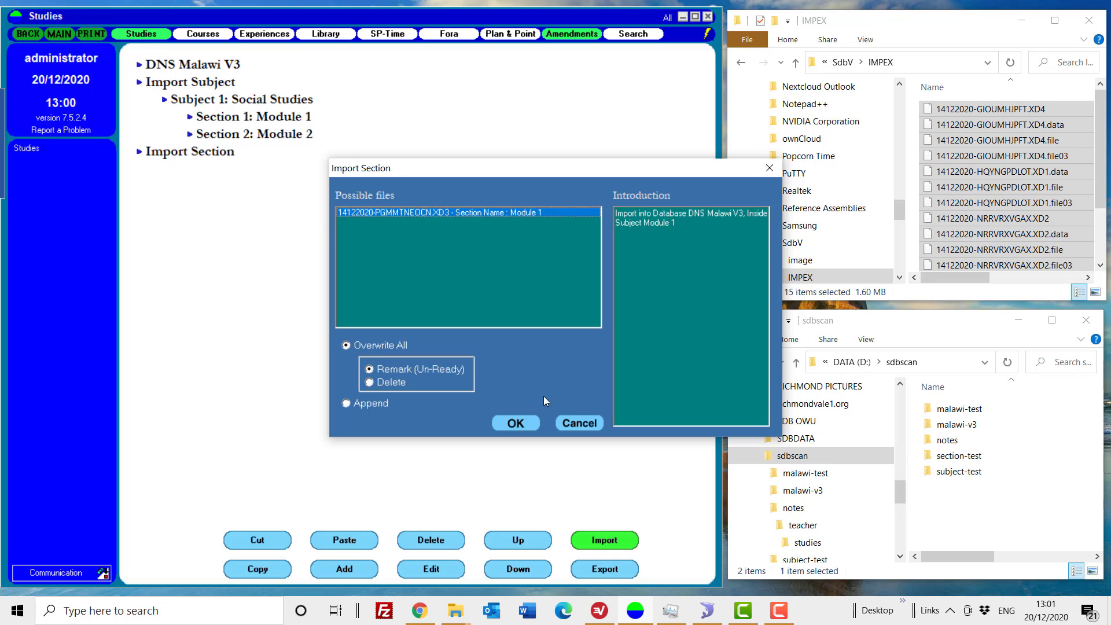
click(578, 422)
- View the subject import options for Import Subject's Social Studies without importing
click(263, 102)
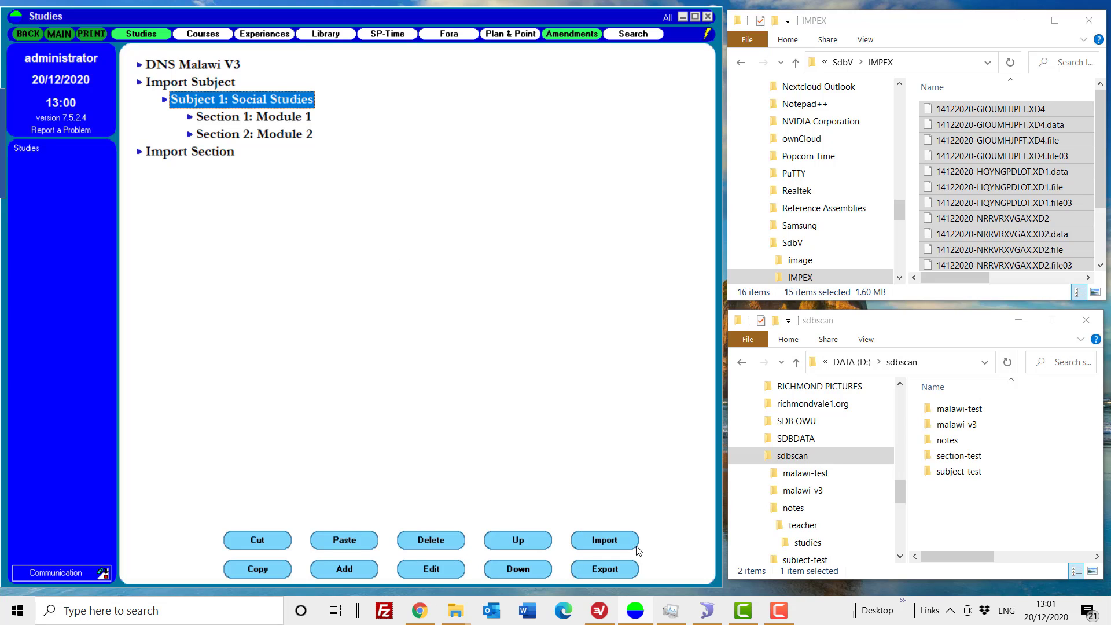
click(604, 540)
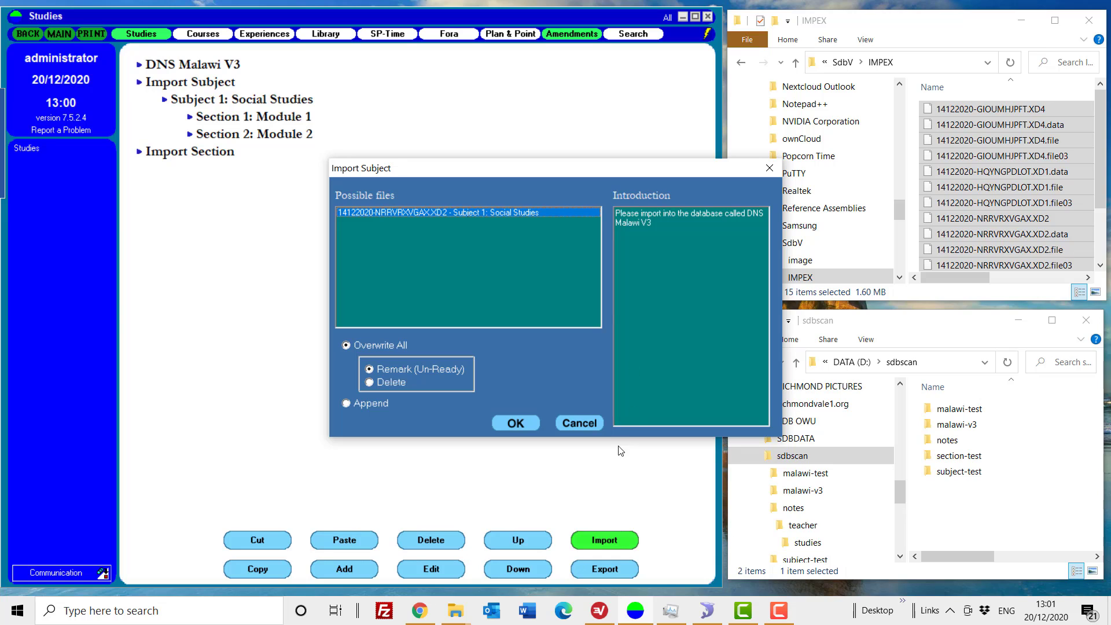
click(580, 423)
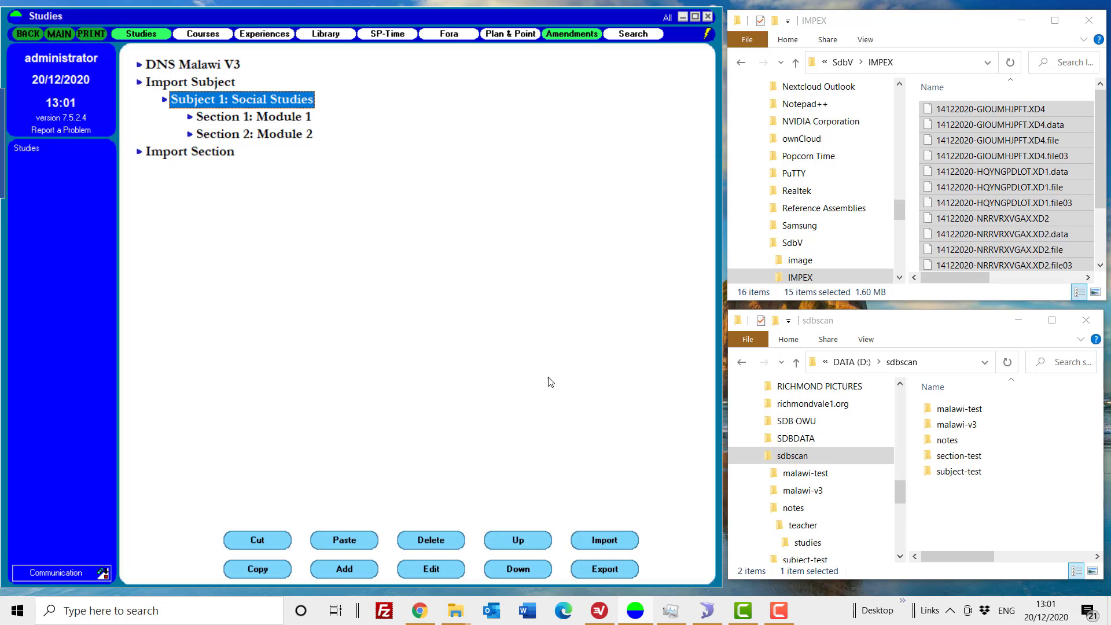